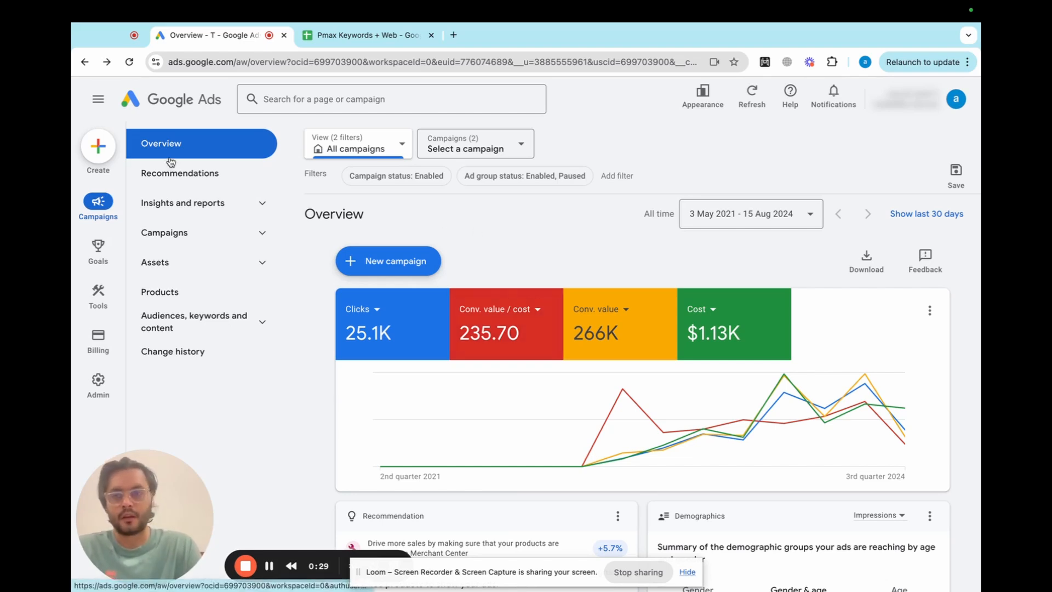
# Start a new campaign with the Sales objective and continue with the account-default Purchases conversion goal
pyautogui.click(98, 156)
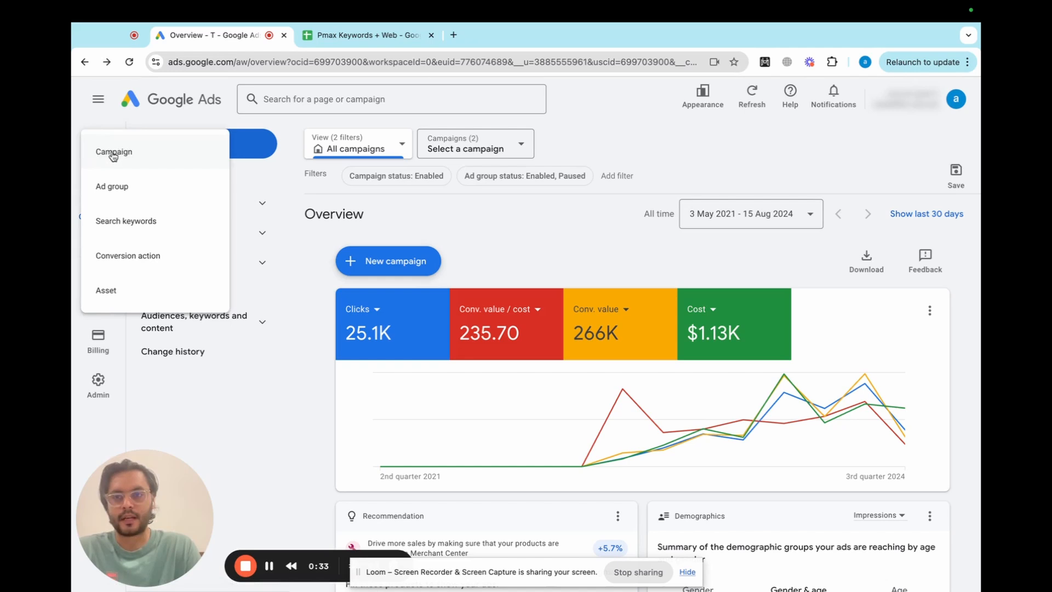
pyautogui.click(100, 155)
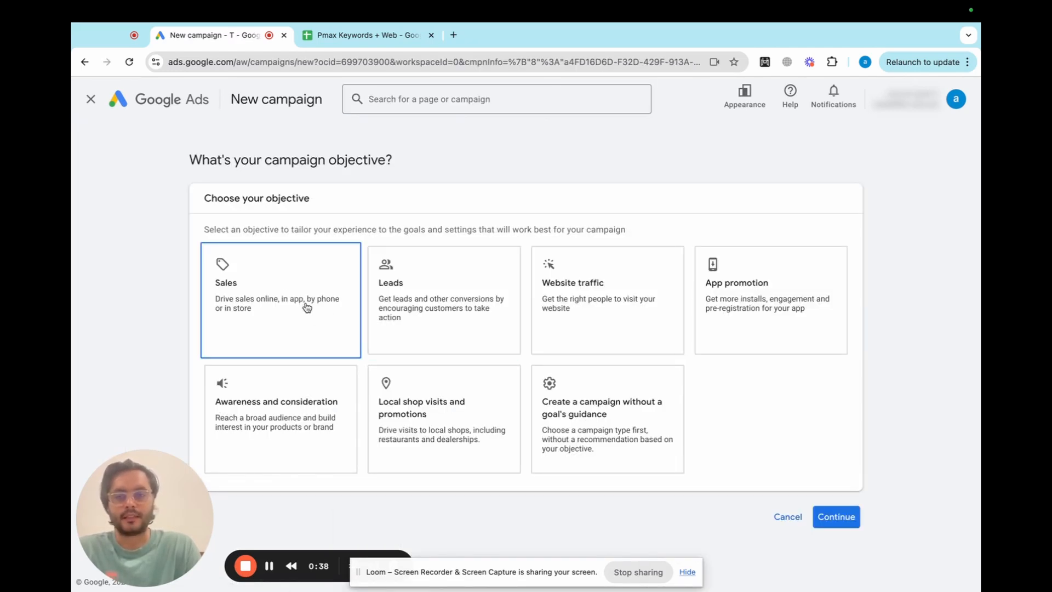
pyautogui.click(307, 308)
pyautogui.scroll(-4, 493, 382)
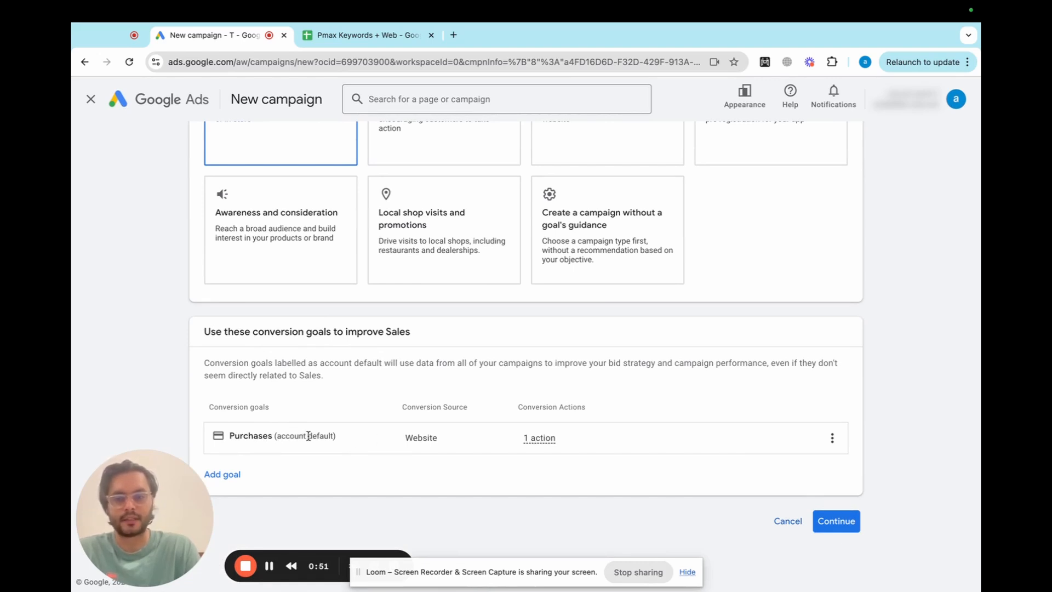
pyautogui.moveTo(436, 437)
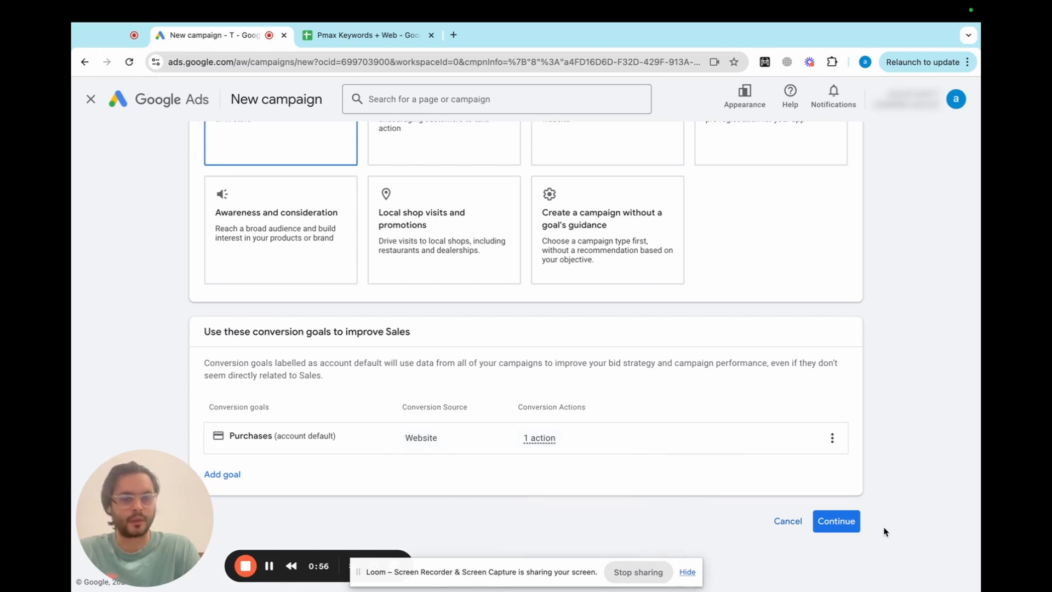
pyautogui.click(836, 521)
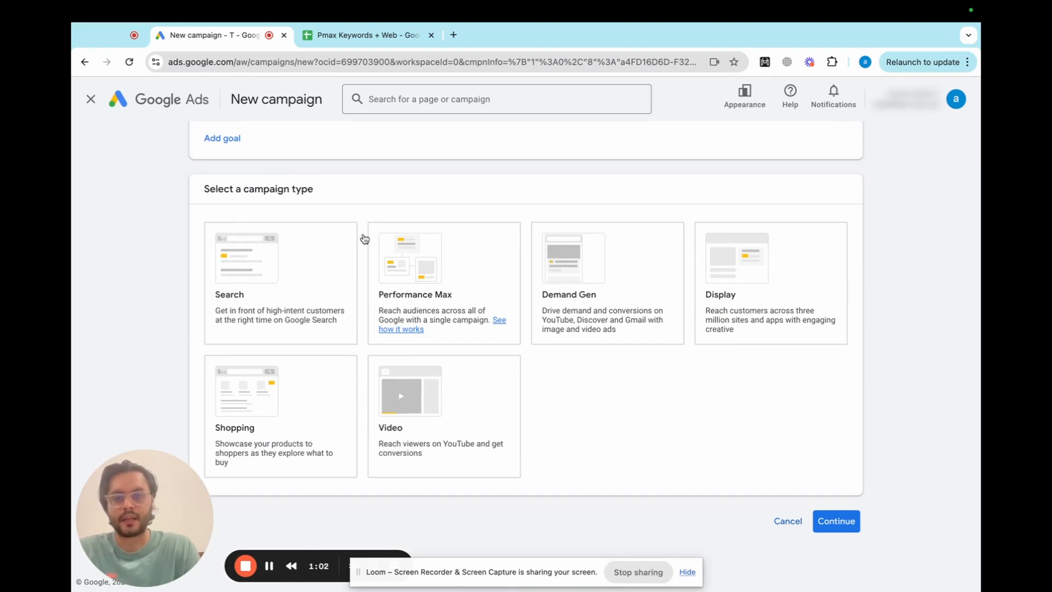
# Try the Performance Max and Shopping campaign types and review the Shopping campaign subtypes
pyautogui.click(415, 282)
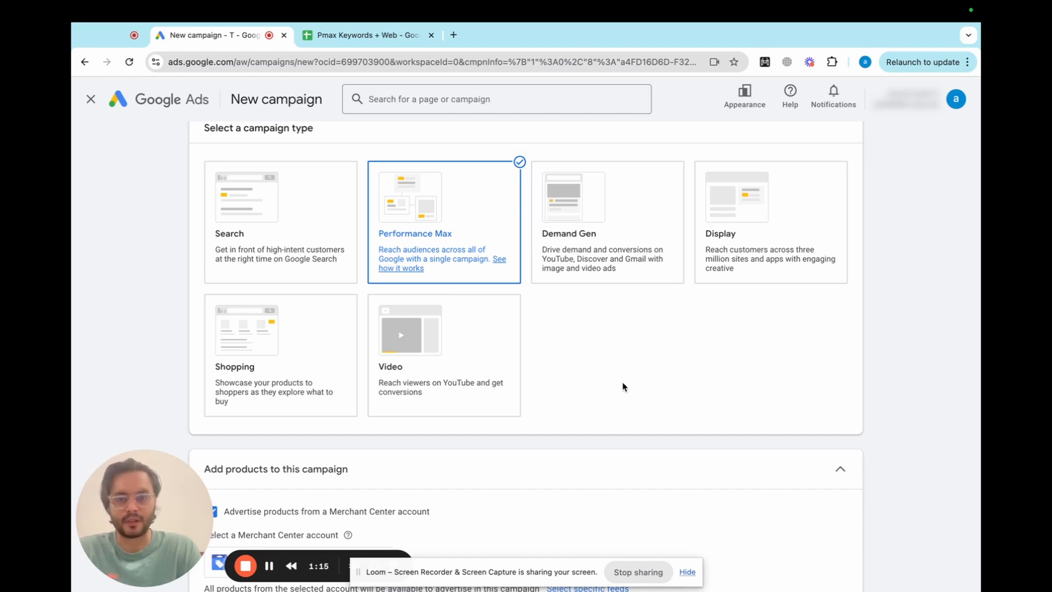
pyautogui.click(244, 411)
pyautogui.scroll(-5, 244, 410)
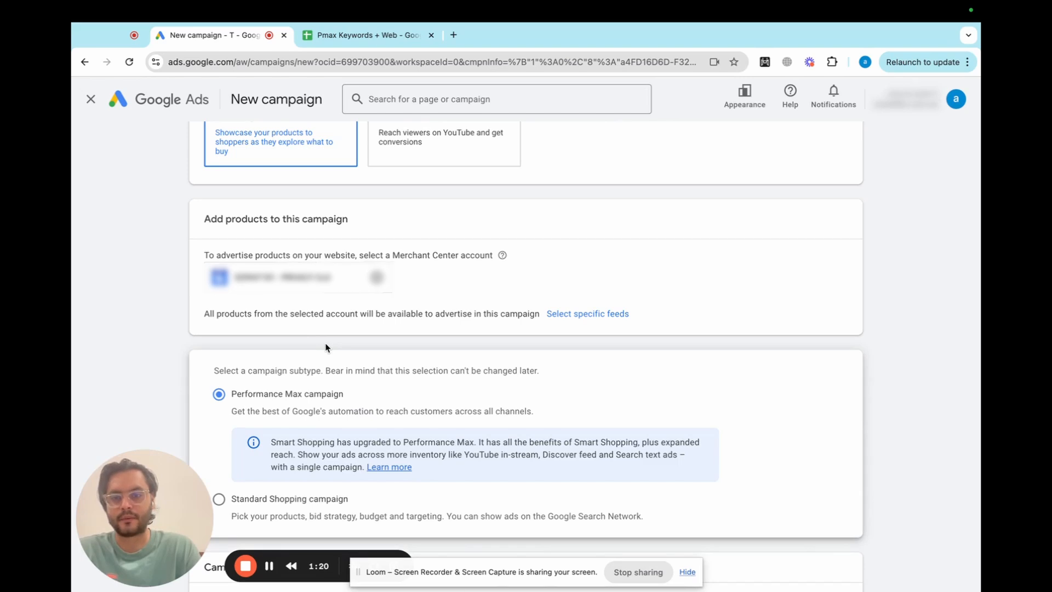
pyautogui.scroll(1, 324, 346)
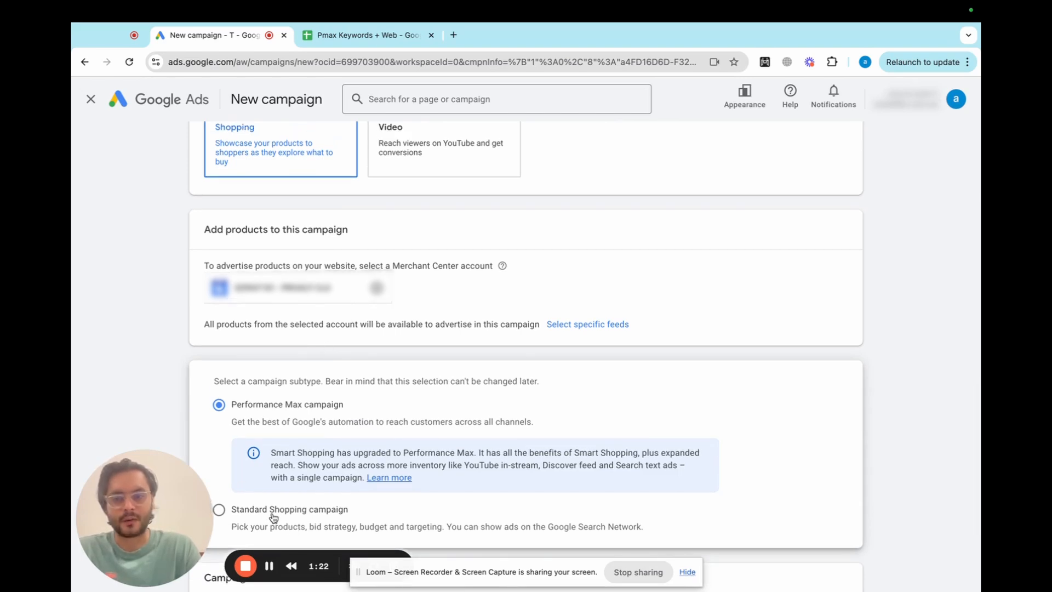
pyautogui.scroll(2, 333, 497)
pyautogui.scroll(3, 411, 411)
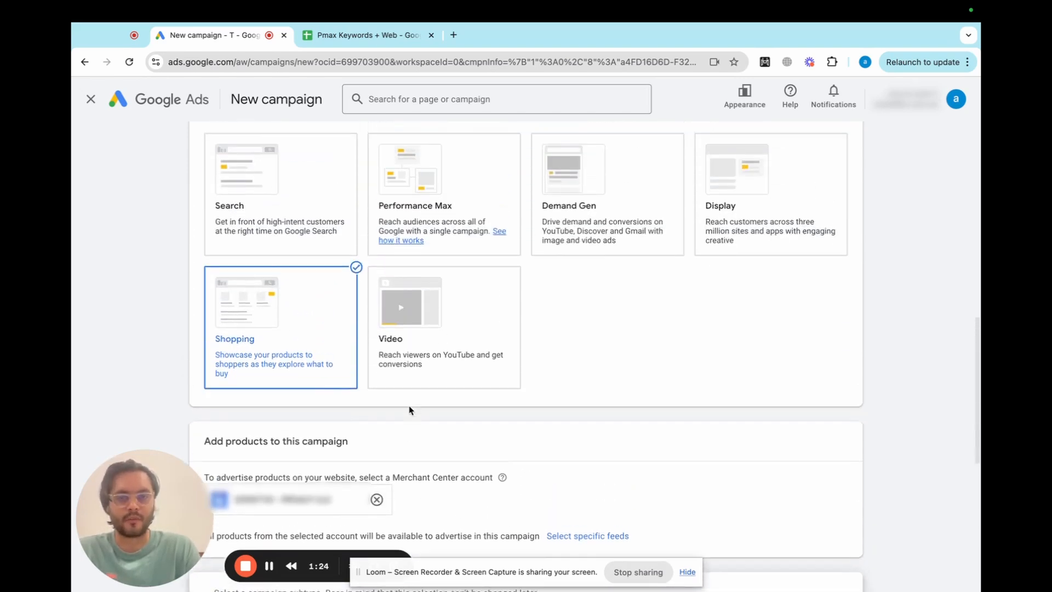
# Choose Performance Max as the campaign type and review its Merchant Center product section
pyautogui.click(418, 227)
pyautogui.scroll(-3, 421, 232)
pyautogui.scroll(3, 590, 307)
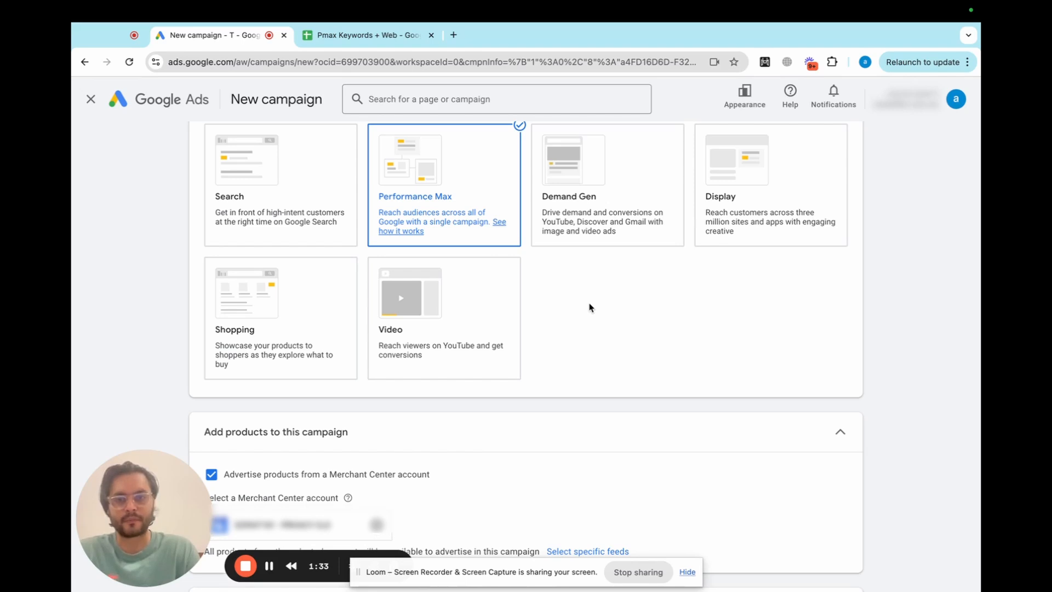
pyautogui.scroll(-4, 590, 305)
pyautogui.scroll(5, 589, 305)
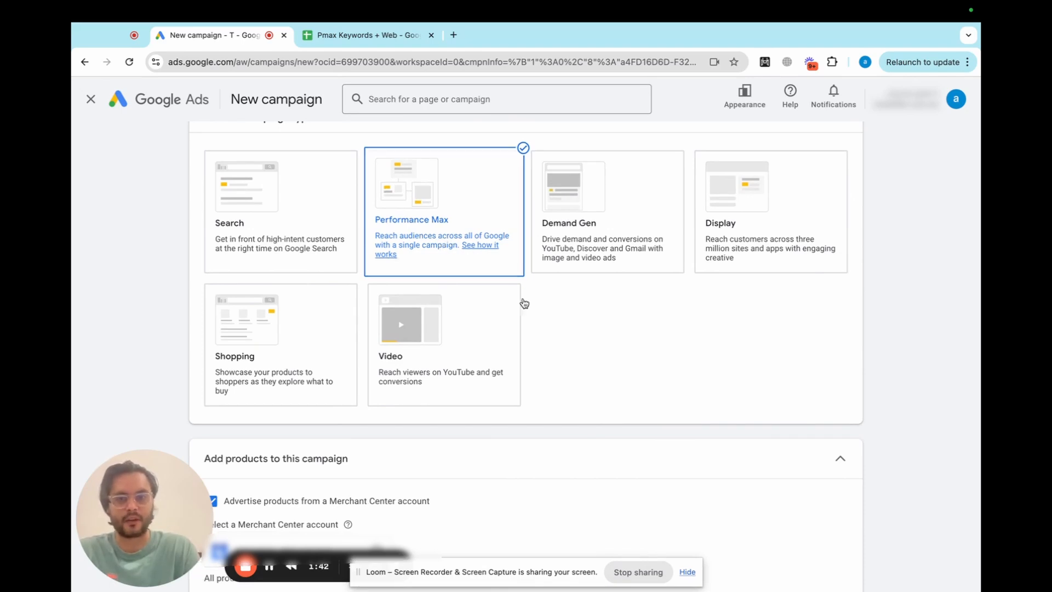
# Name the campaign "Aug 15 | Pmax | Aud-- | US/AUS" and start it as new instead of resuming a saved draft
pyautogui.scroll(-4, 552, 339)
pyautogui.scroll(-1, 552, 339)
pyautogui.tripleClick(315, 444)
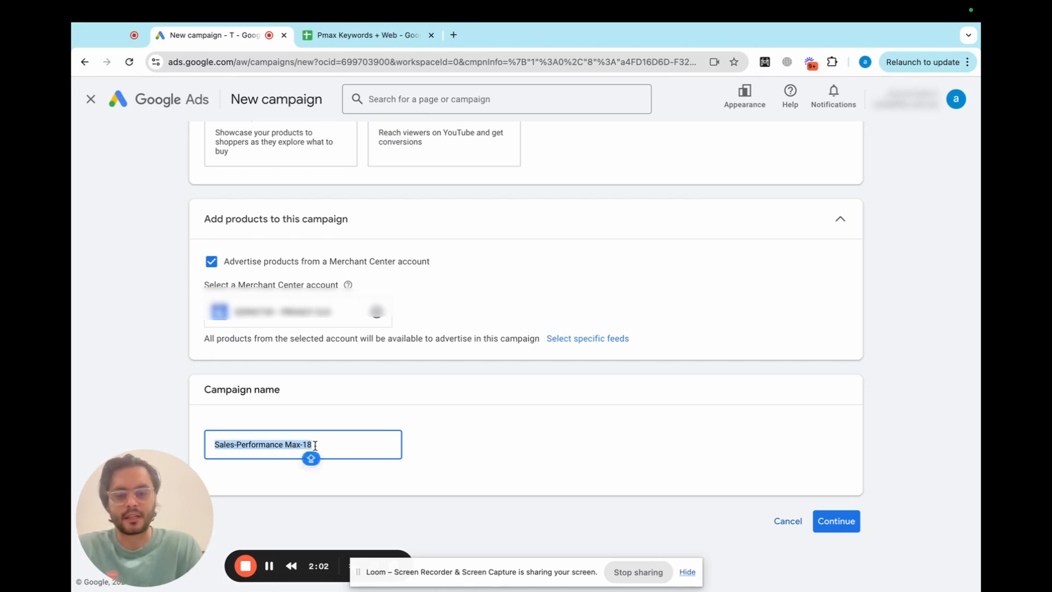
pyautogui.write('Aug 15 |')
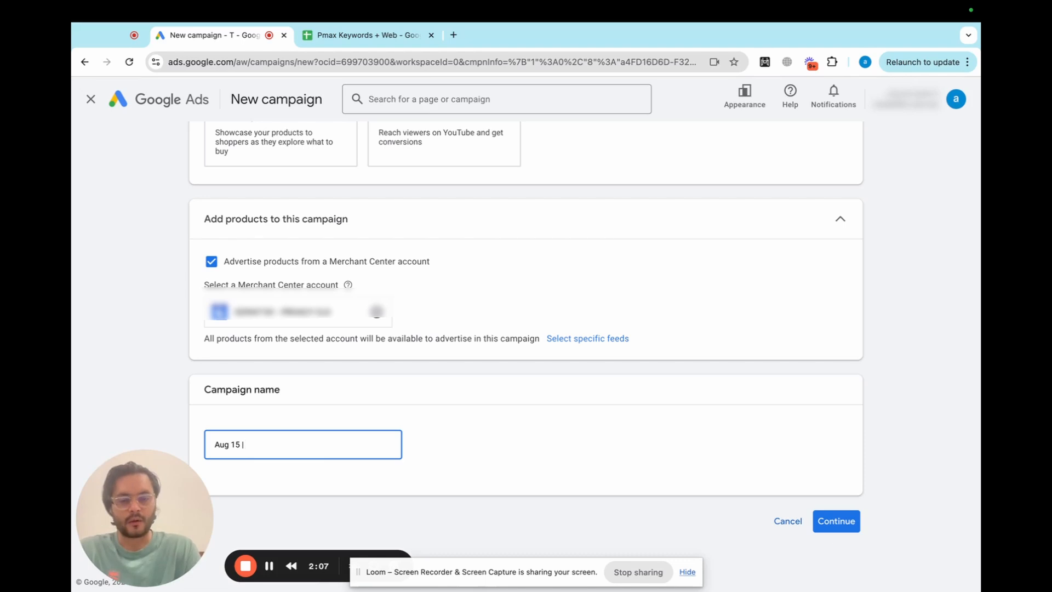
pyautogui.write(' Pmax')
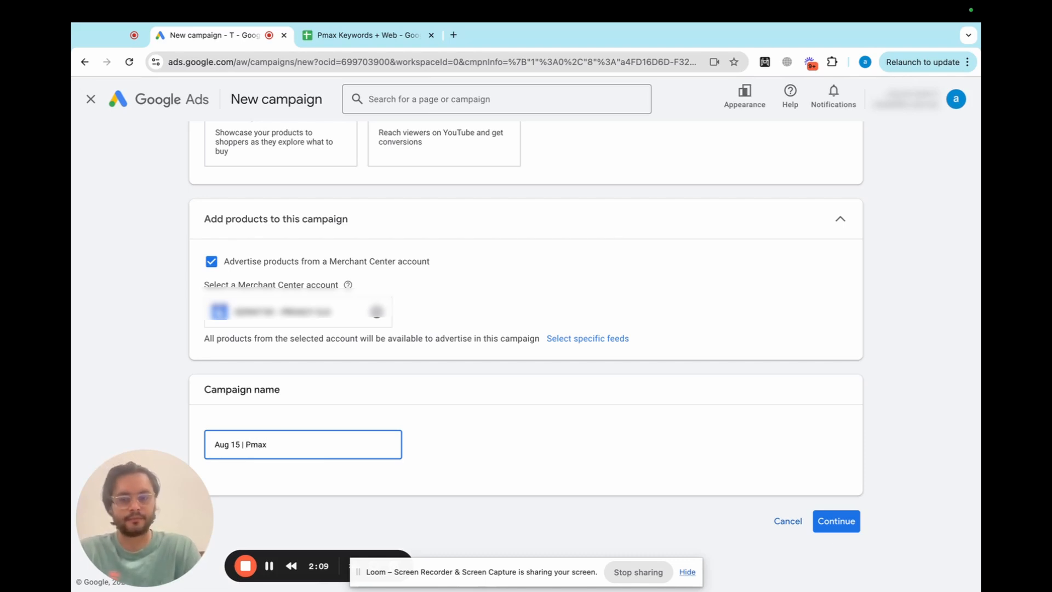
pyautogui.write(' | A')
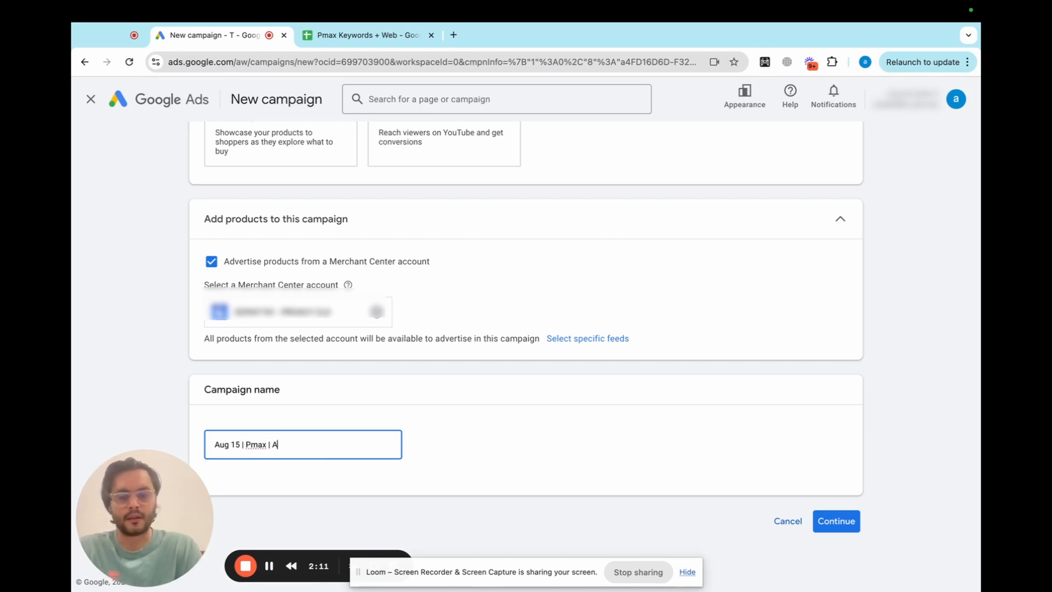
pyautogui.write('ud--')
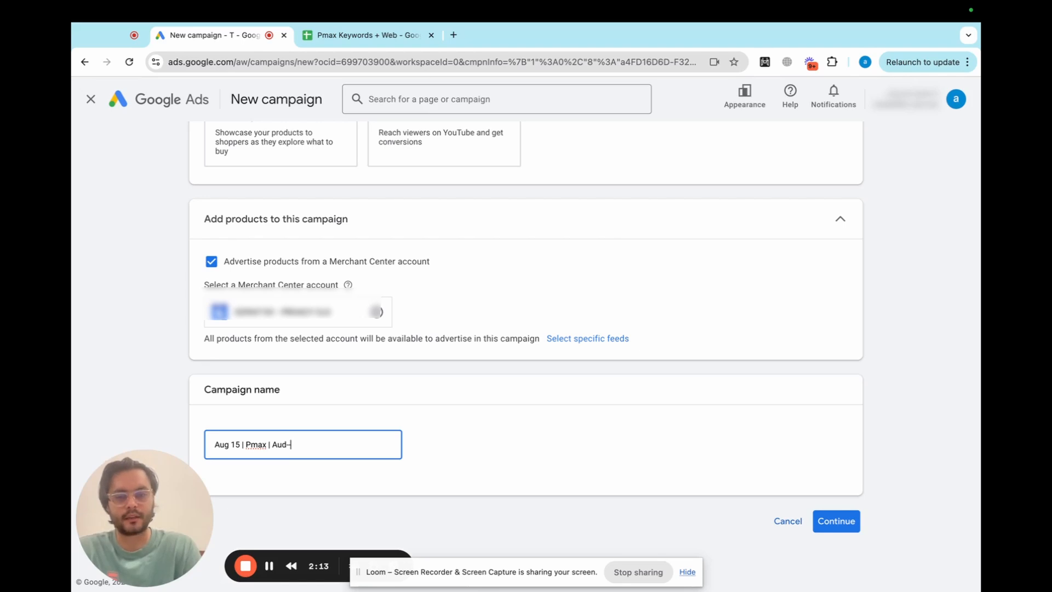
pyautogui.write(' |')
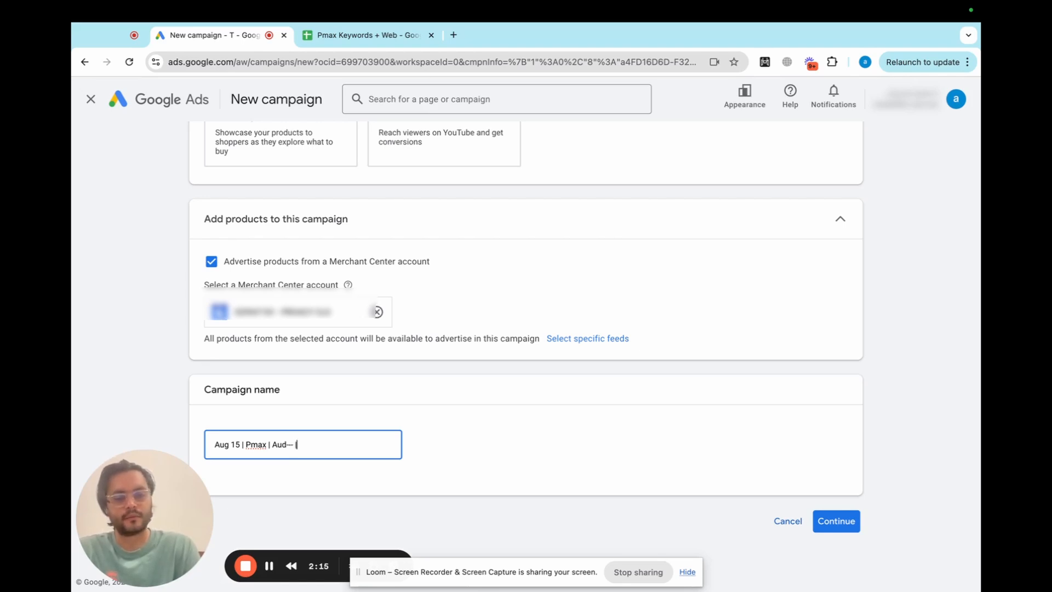
pyautogui.write(' US')
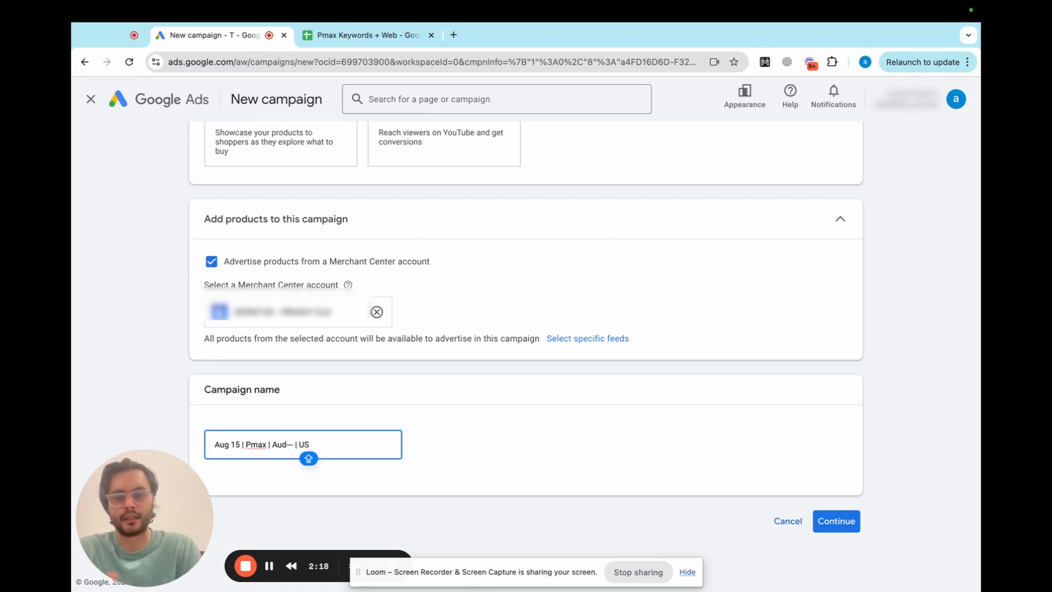
pyautogui.write('/AUS')
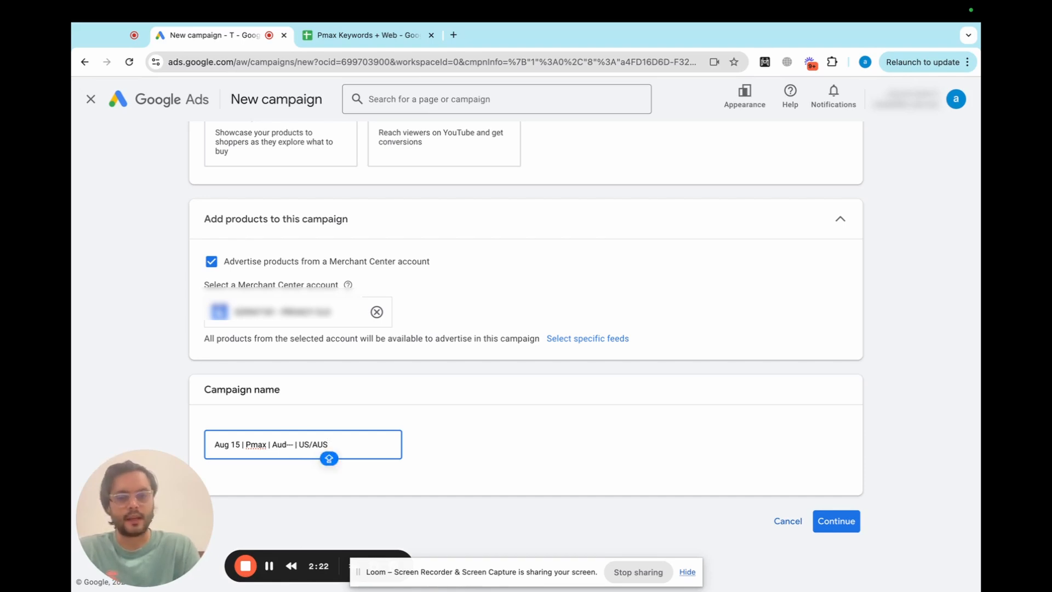
pyautogui.write(' |')
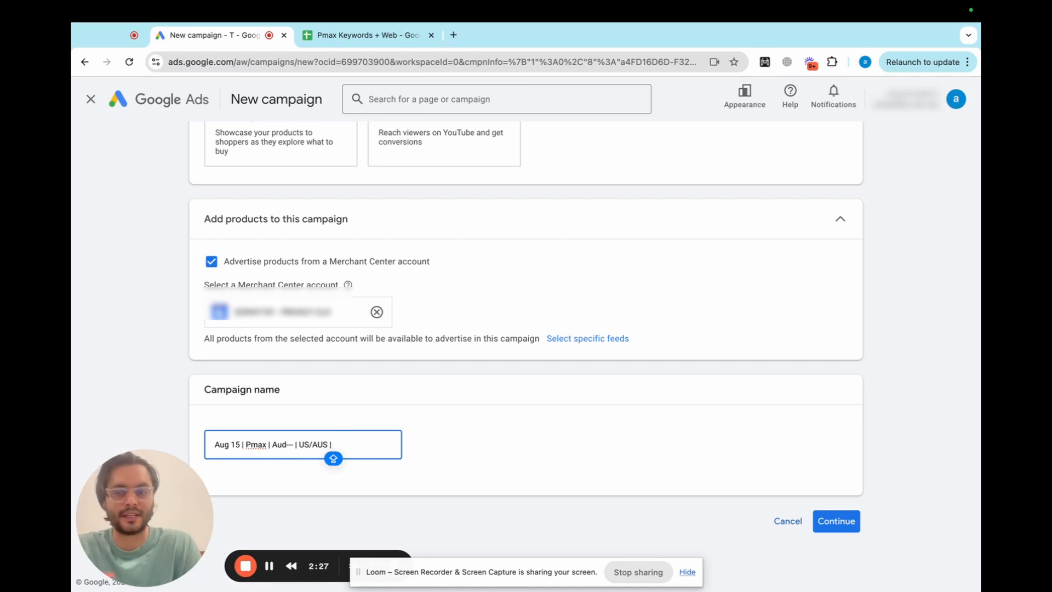
pyautogui.press('BackSpace')
pyautogui.press('BackSpace')
pyautogui.press('BackSpace')
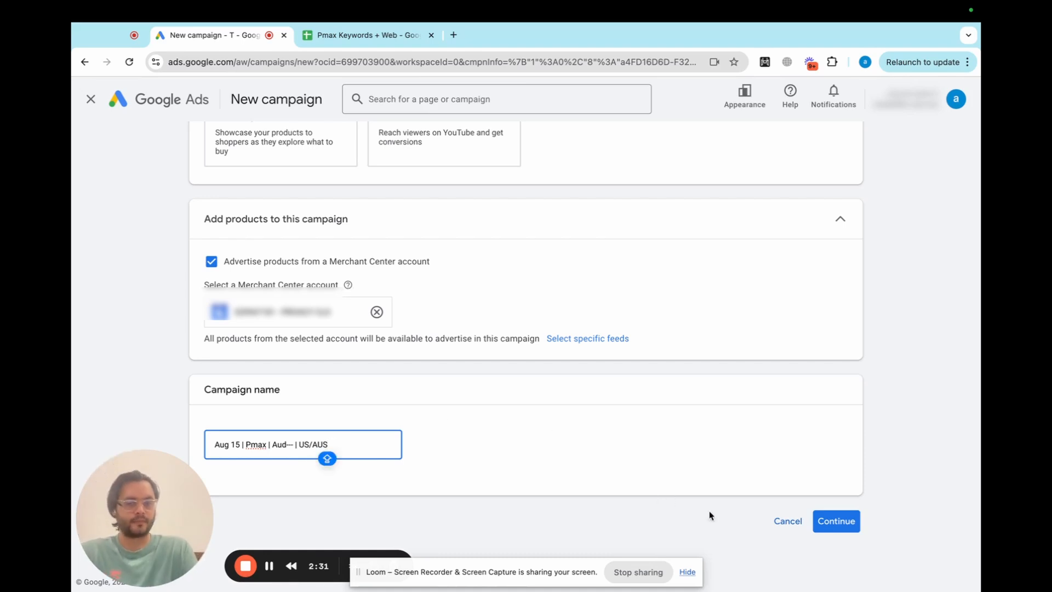
pyautogui.click(843, 522)
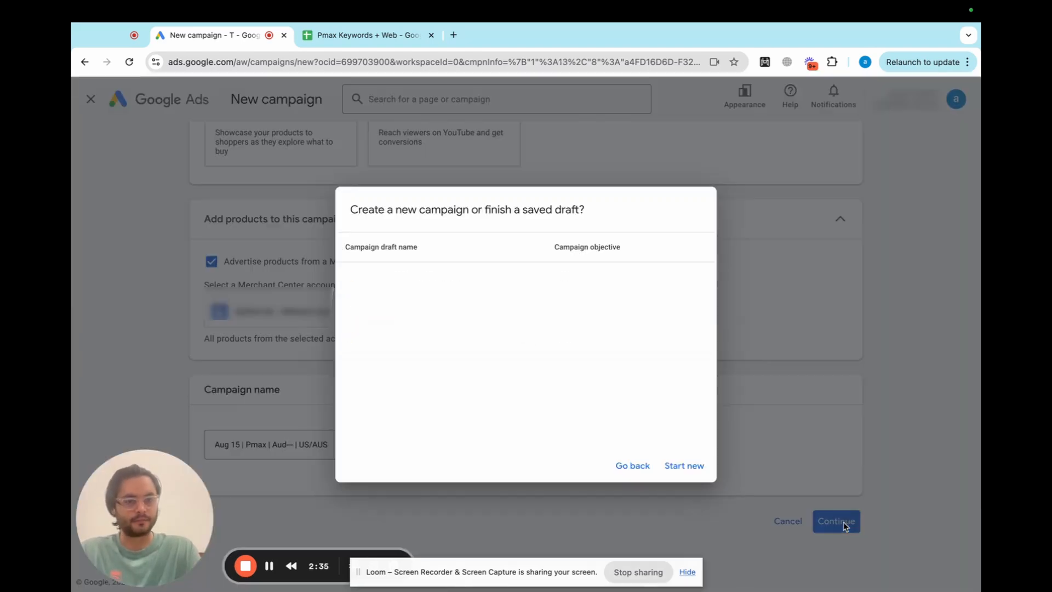
pyautogui.click(679, 469)
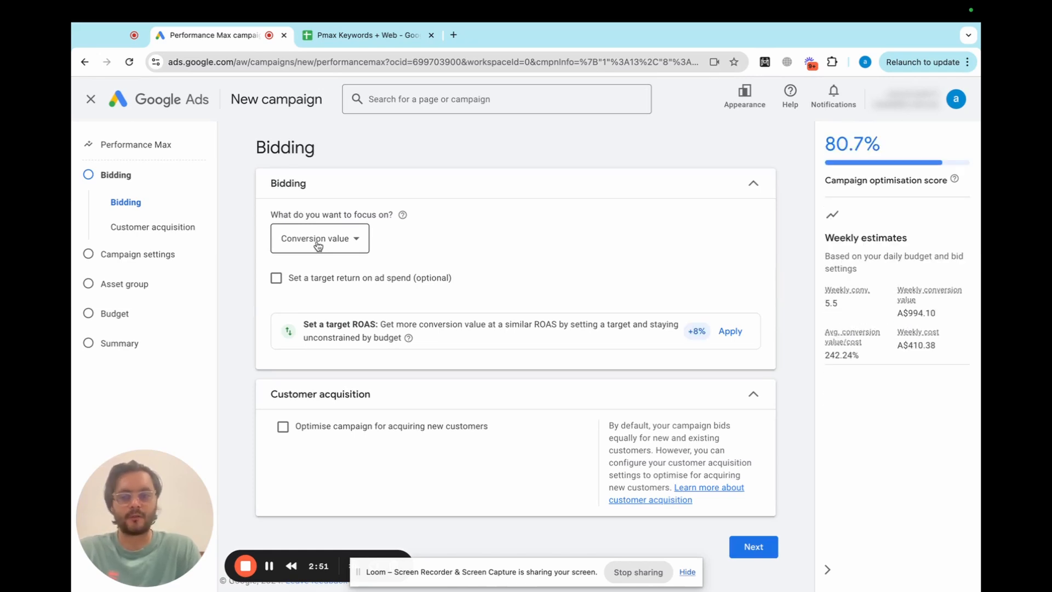
# Set the bidding focus to Conversion value without a target return on ad spend and proceed to the campaign settings
pyautogui.click(317, 245)
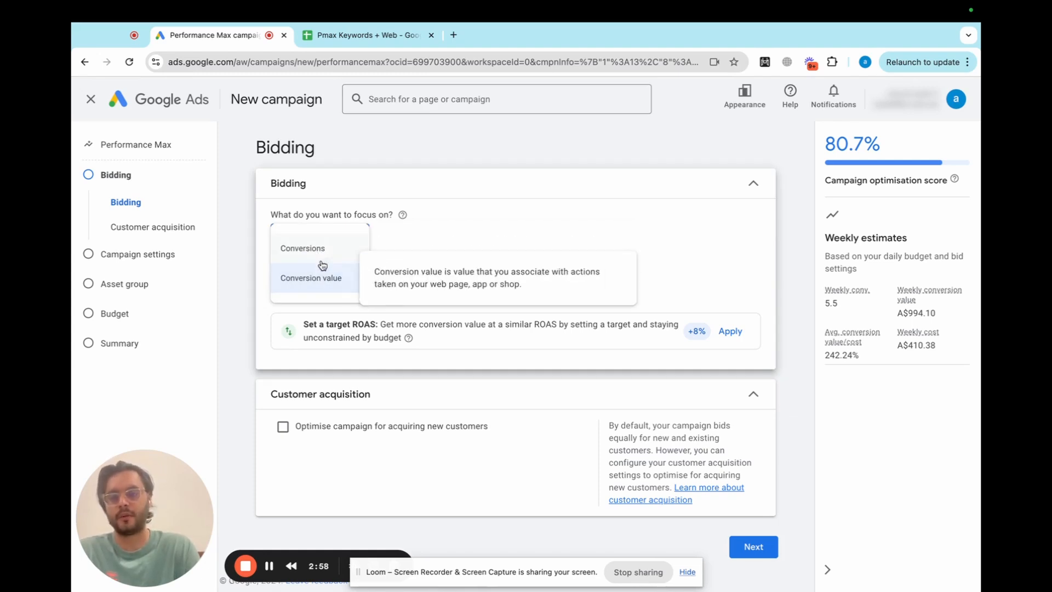
pyautogui.click(405, 225)
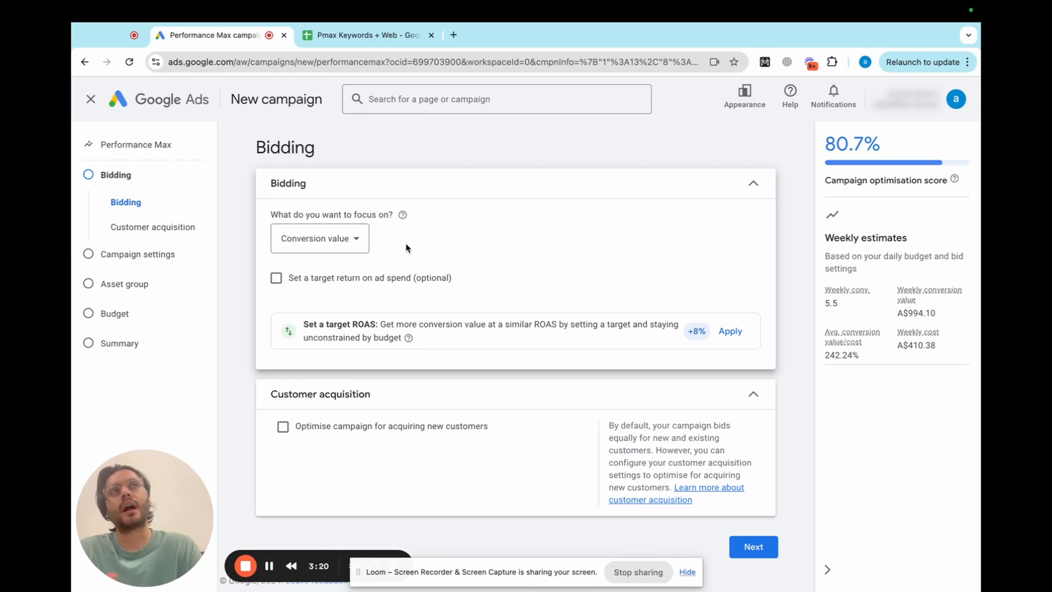
pyautogui.click(347, 250)
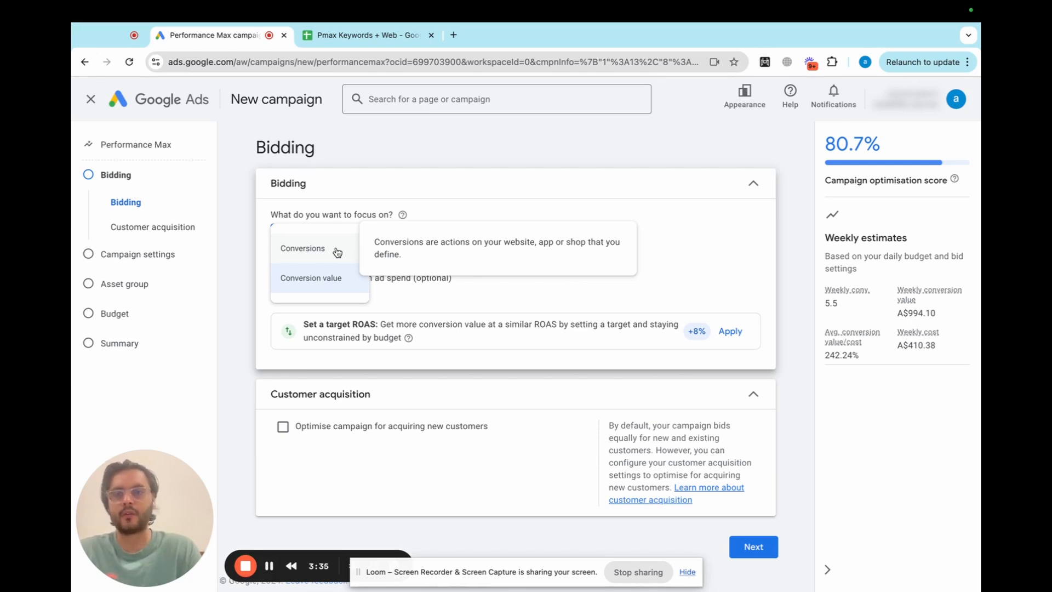
pyautogui.click(329, 279)
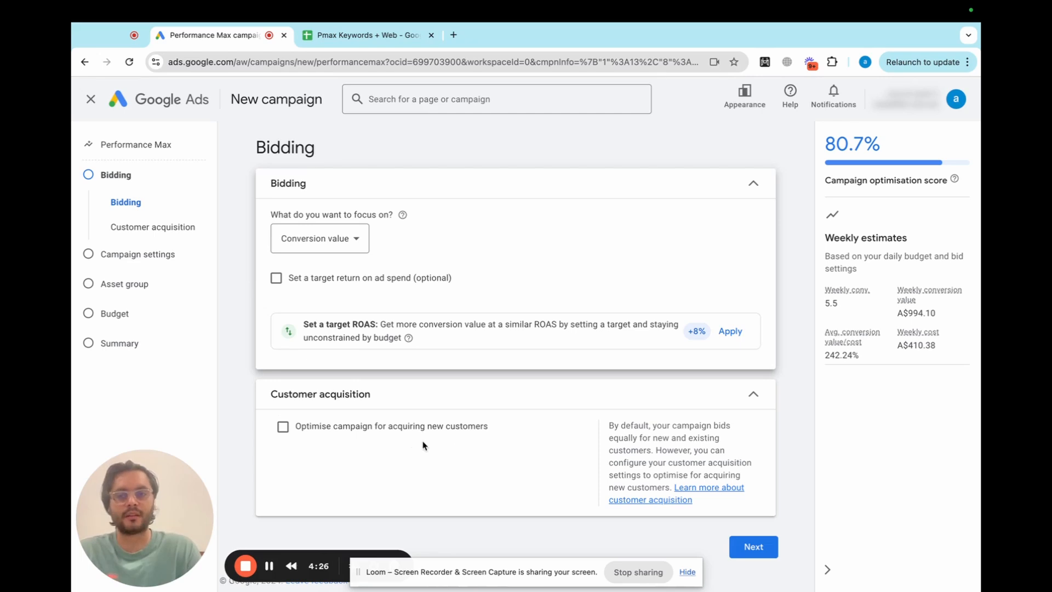
pyautogui.click(759, 551)
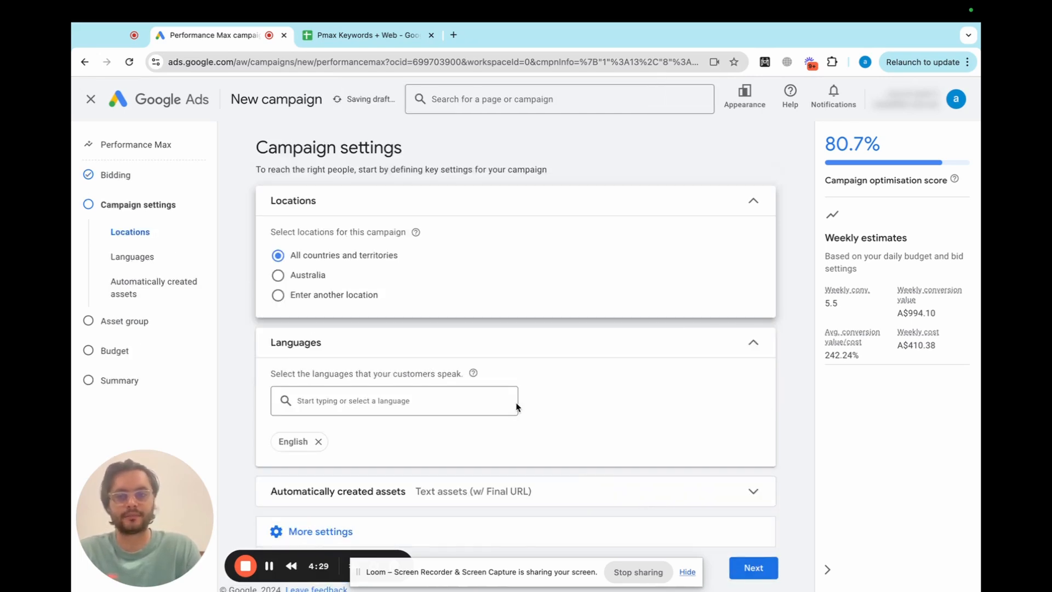
# Restrict the campaign's locations to a custom list that includes the countries Australia and United States
pyautogui.click(310, 299)
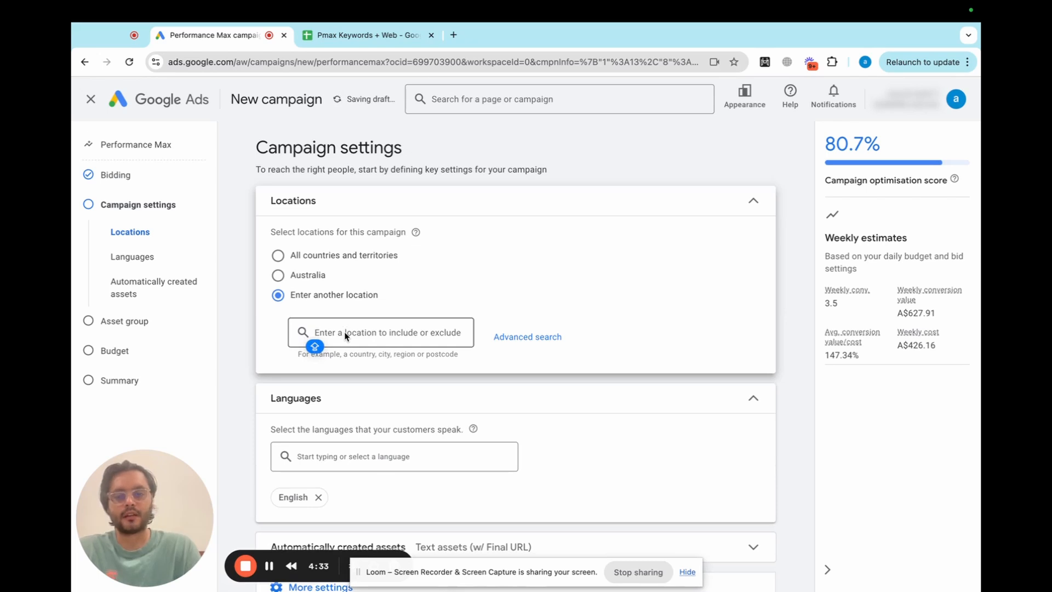
pyautogui.write('AUS')
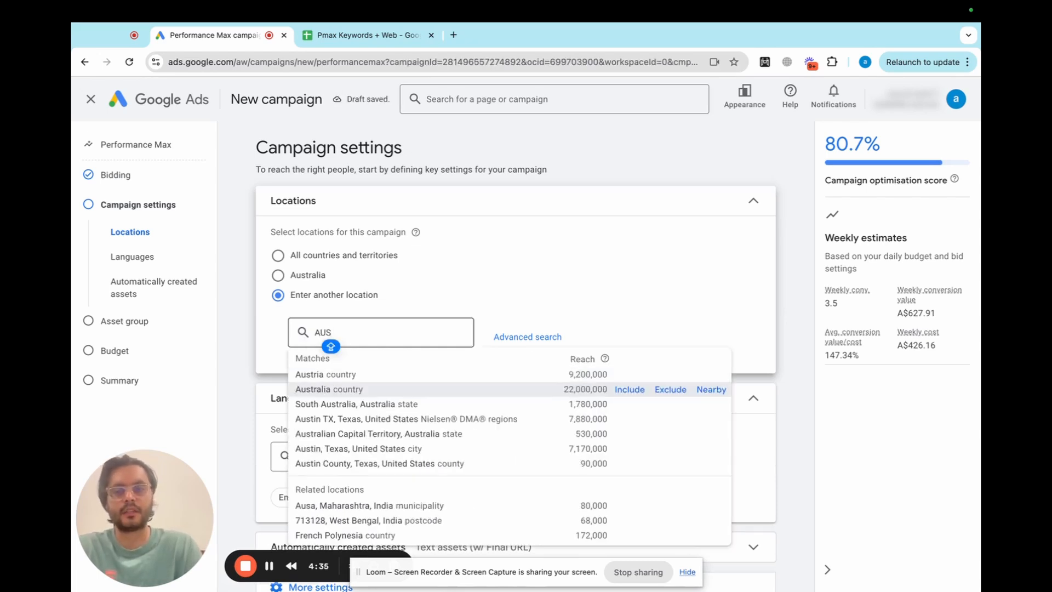
pyautogui.click(625, 390)
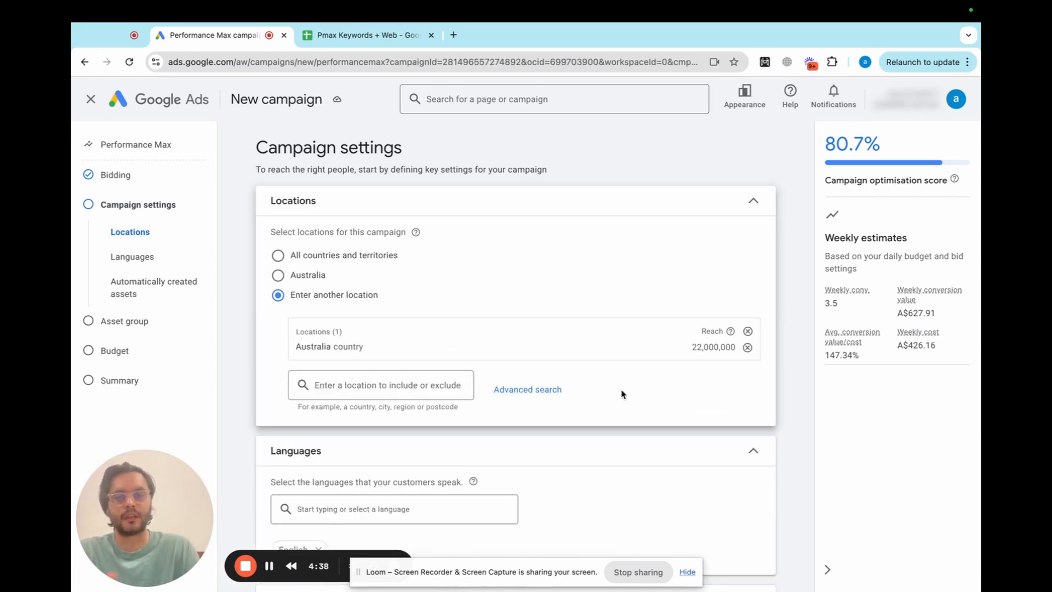
pyautogui.click(412, 383)
pyautogui.write('UNIT')
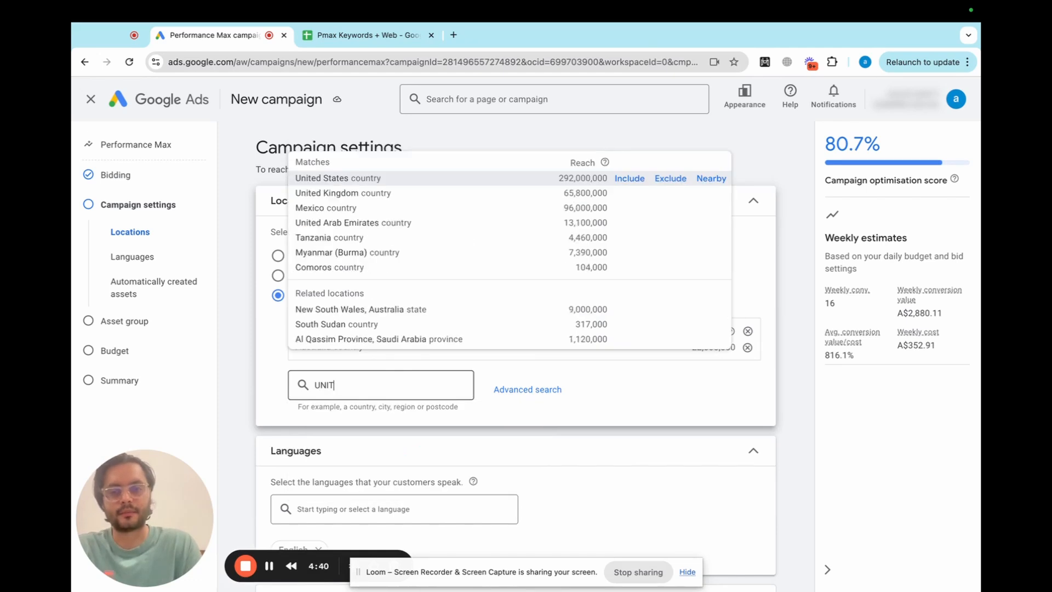
pyautogui.write('E')
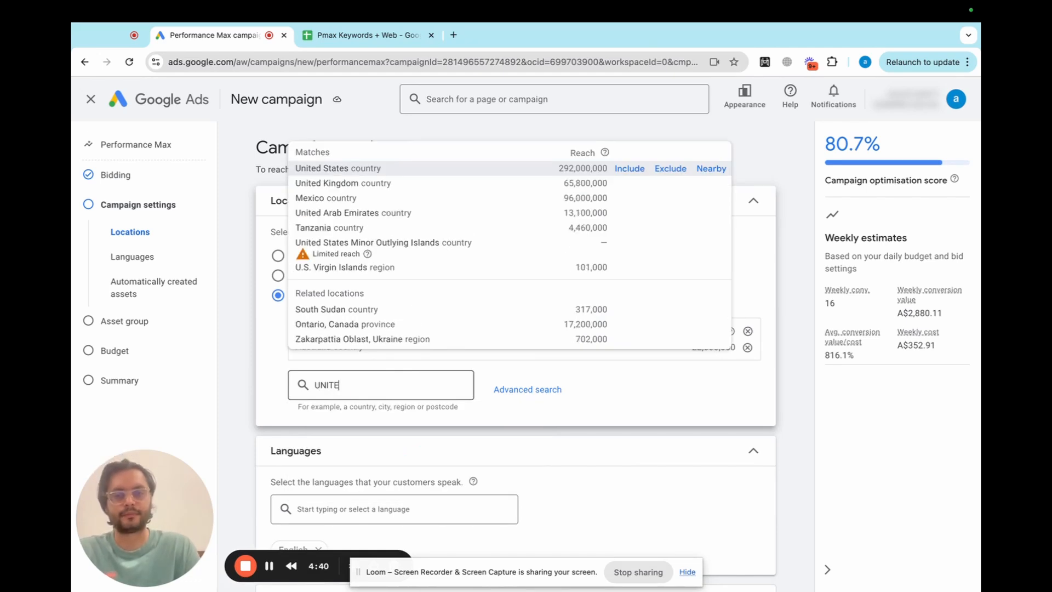
pyautogui.click(628, 170)
pyautogui.scroll(-2, 549, 375)
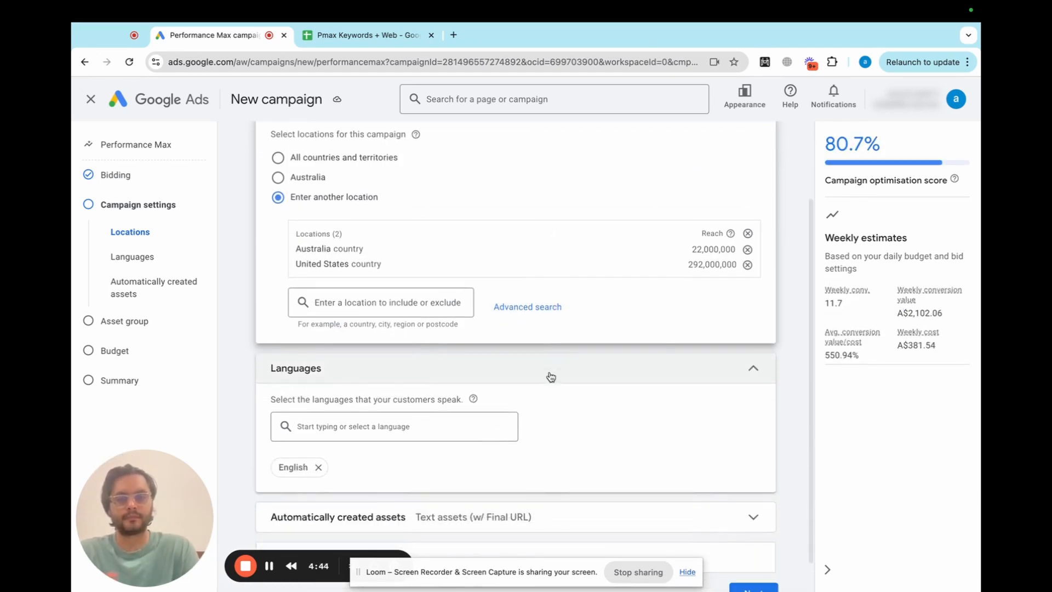
pyautogui.scroll(-1, 544, 321)
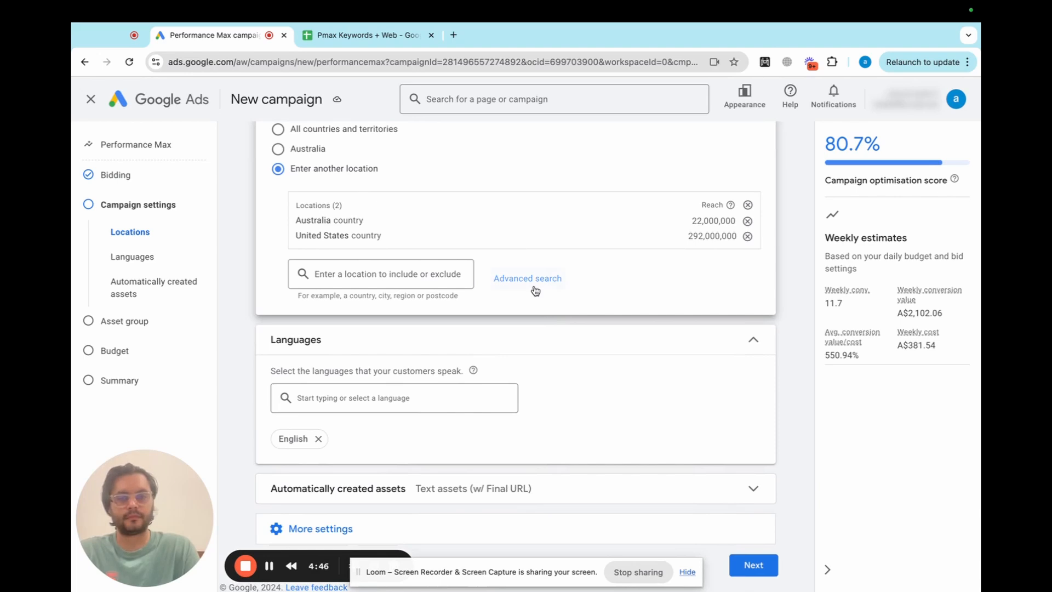
# Review the automatically created assets settings, keeping Text assets and Final URL enabled, and inspect the campaign URL options
pyautogui.scroll(-1, 535, 290)
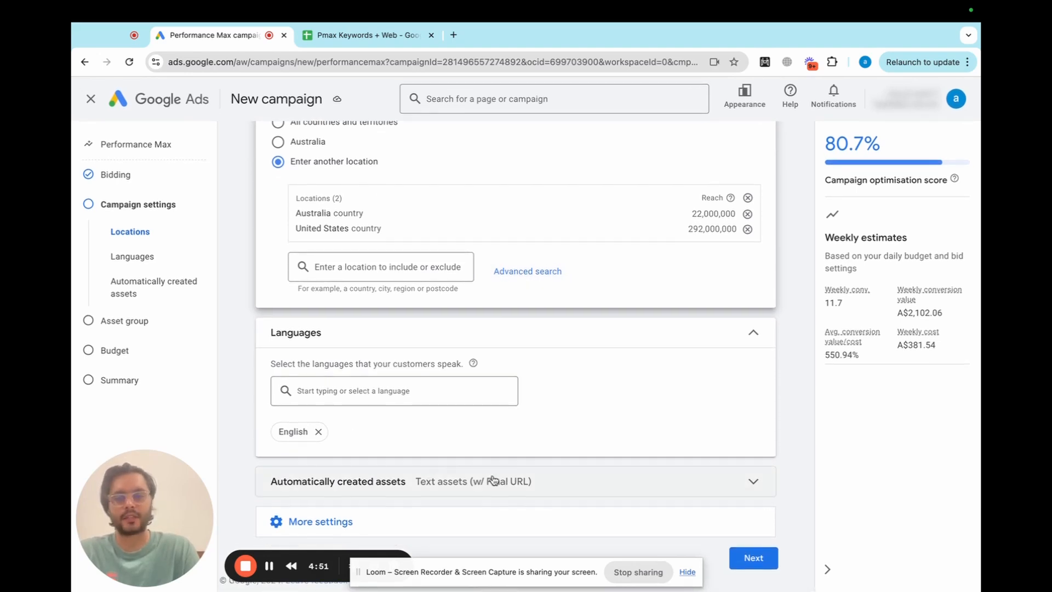
pyautogui.click(416, 490)
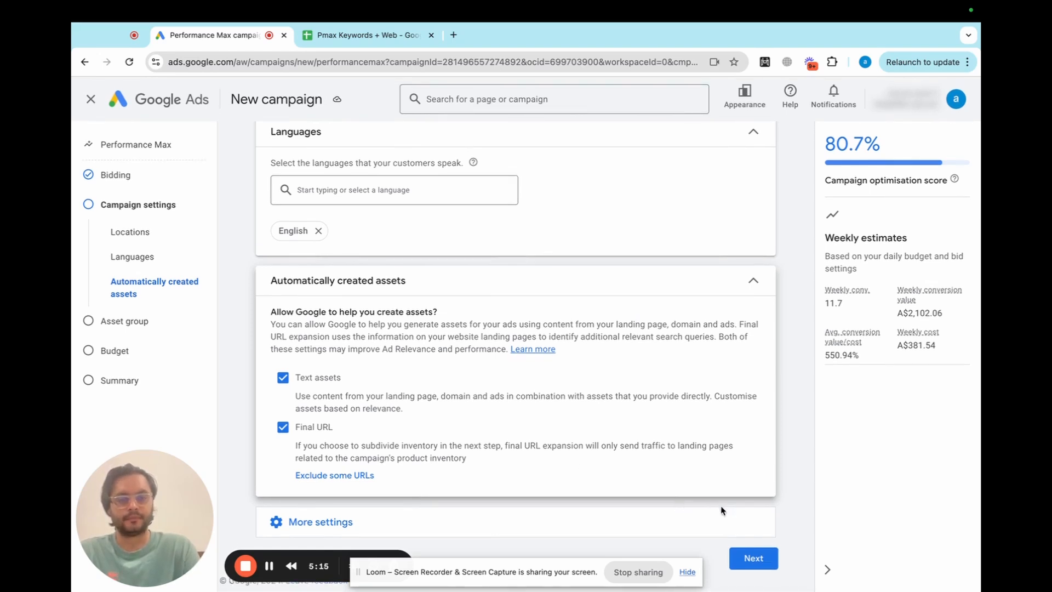
pyautogui.click(721, 521)
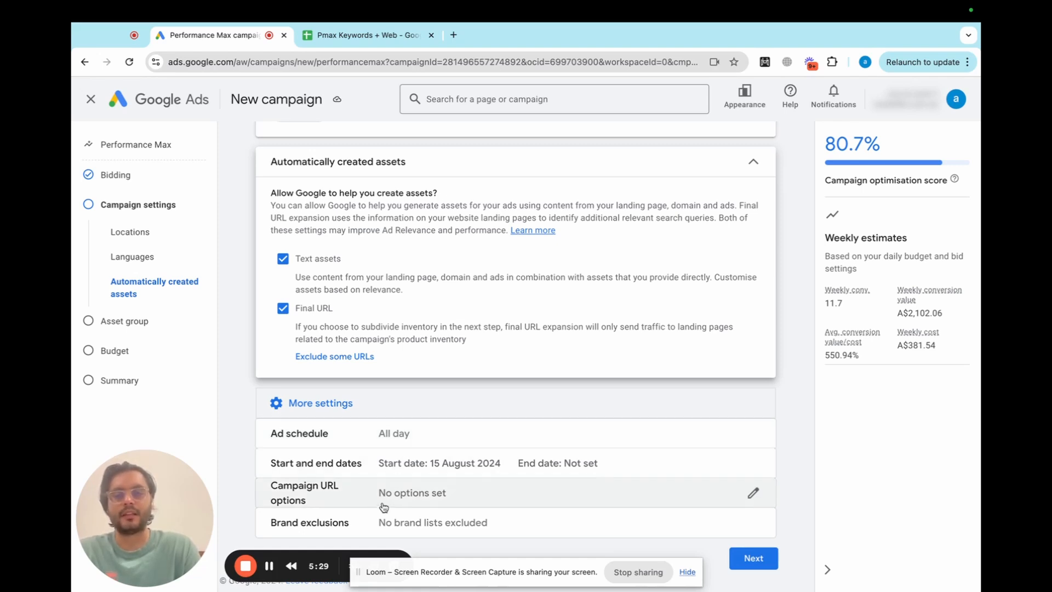
pyautogui.click(445, 500)
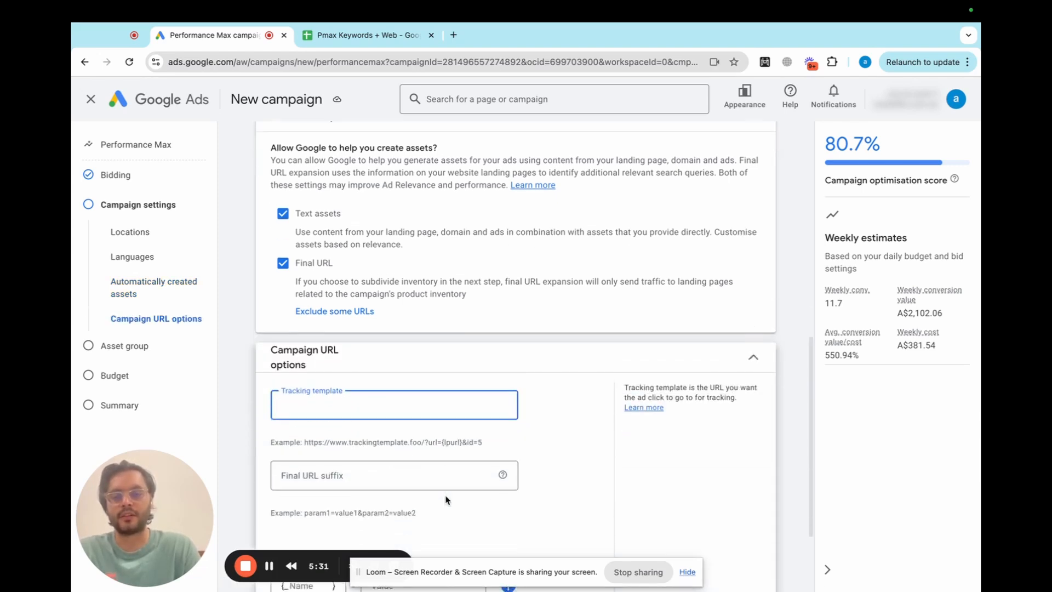
pyautogui.scroll(-1, 452, 411)
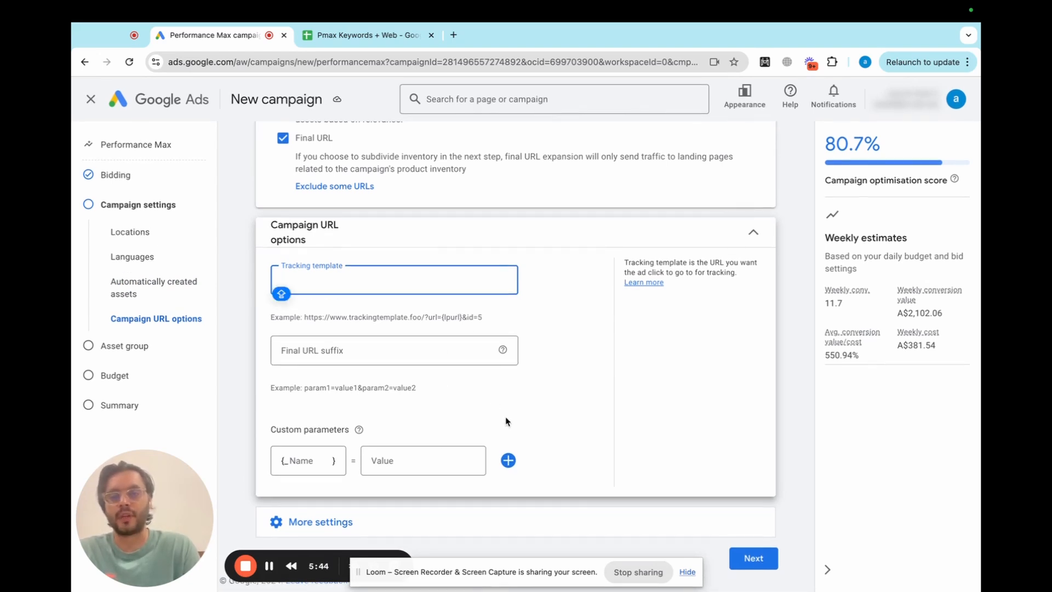
# Check the brand exclusions without adding a brand list and proceed to the asset group
pyautogui.click(474, 533)
pyautogui.scroll(-2, 474, 526)
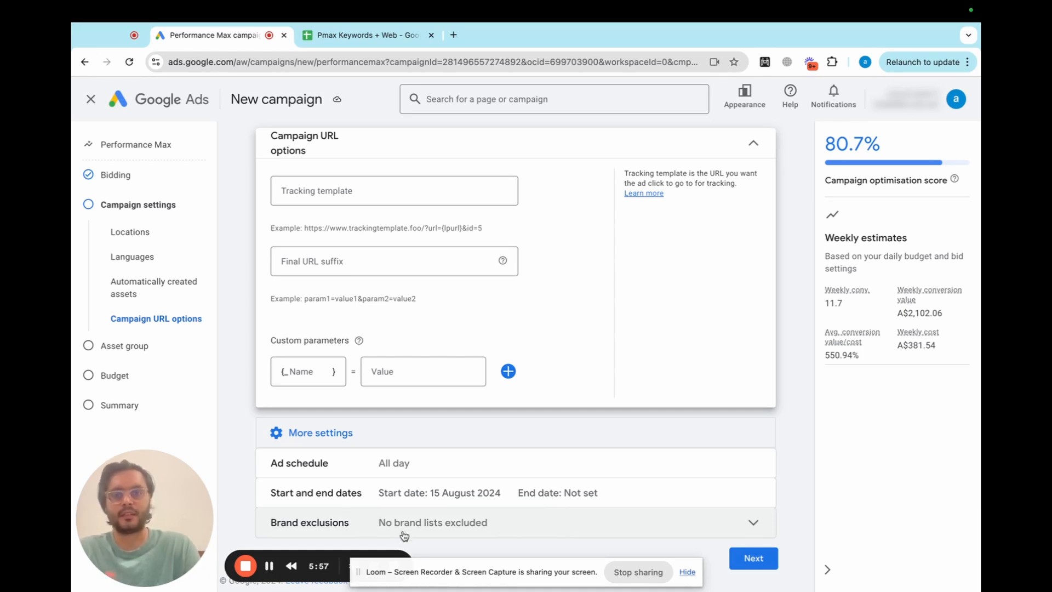
pyautogui.click(427, 527)
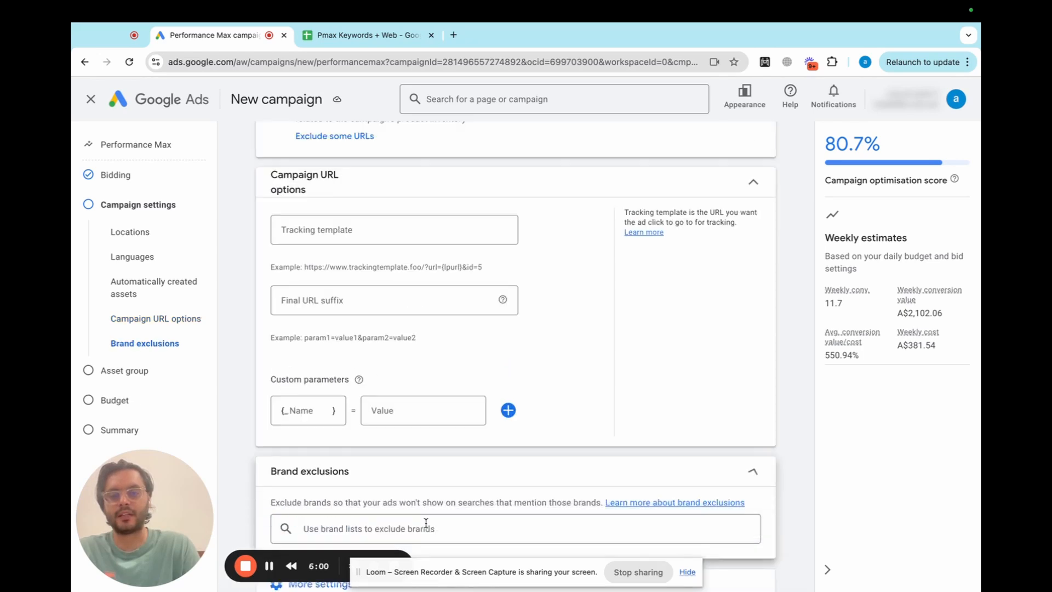
pyautogui.click(402, 467)
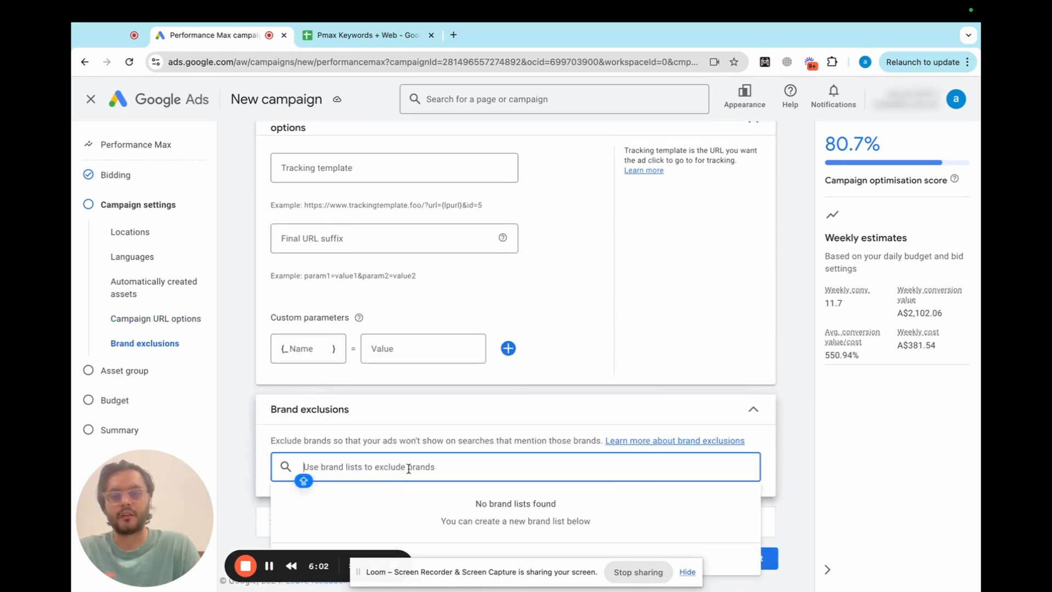
pyautogui.click(493, 411)
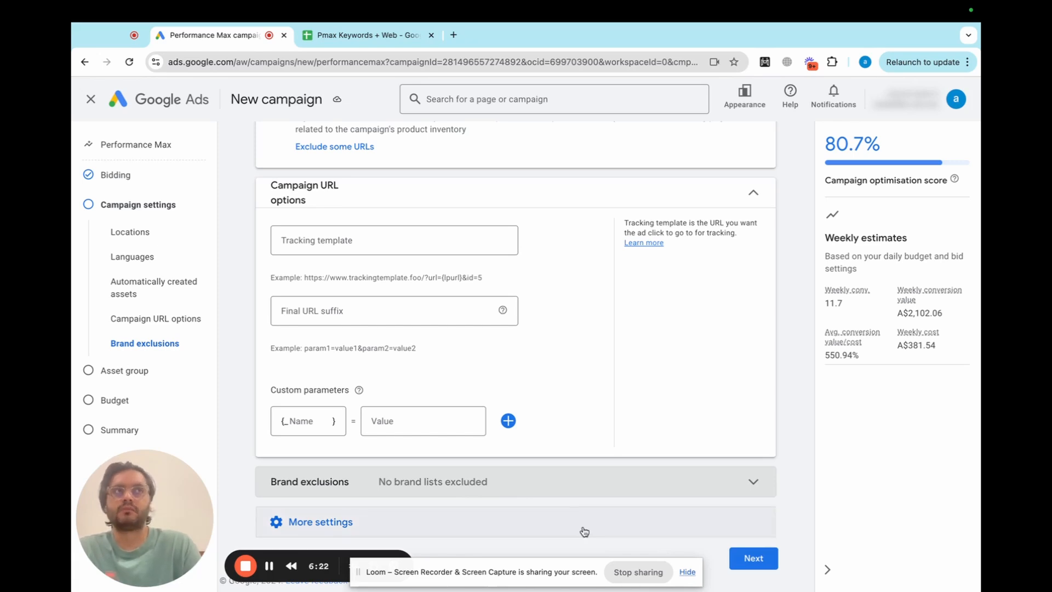
pyautogui.click(754, 559)
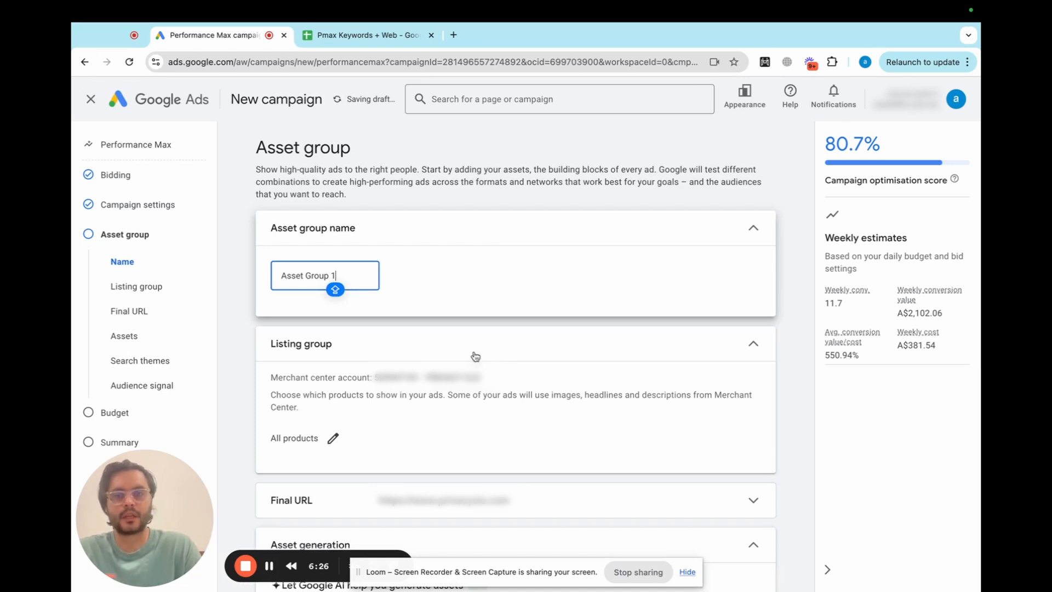
# Rename the asset group as "Blank Tees | Key+Comp (BLK Tees)"
pyautogui.doubleClick(302, 275)
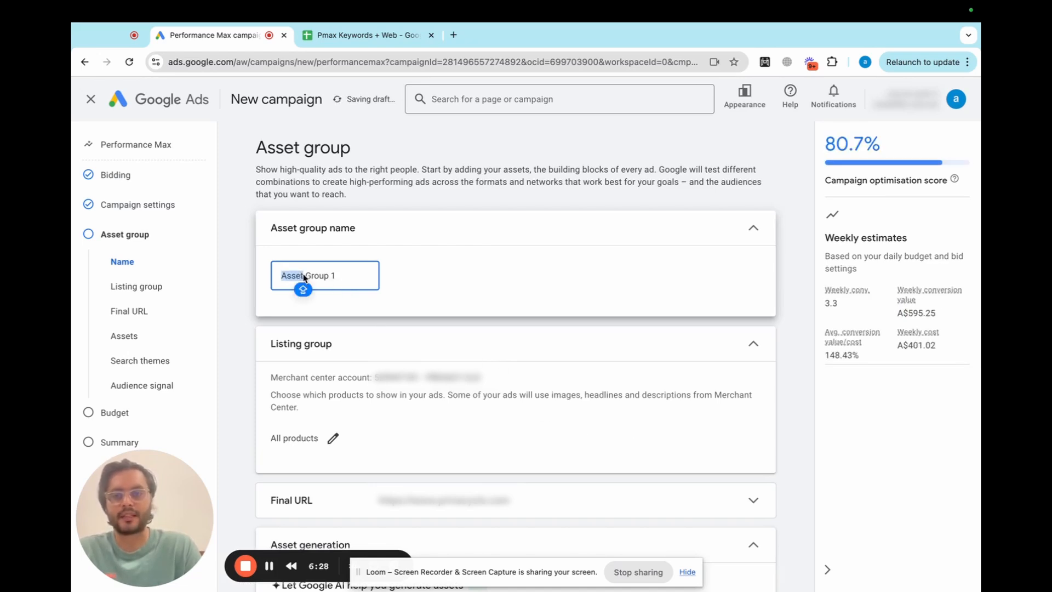
pyautogui.tripleClick(304, 276)
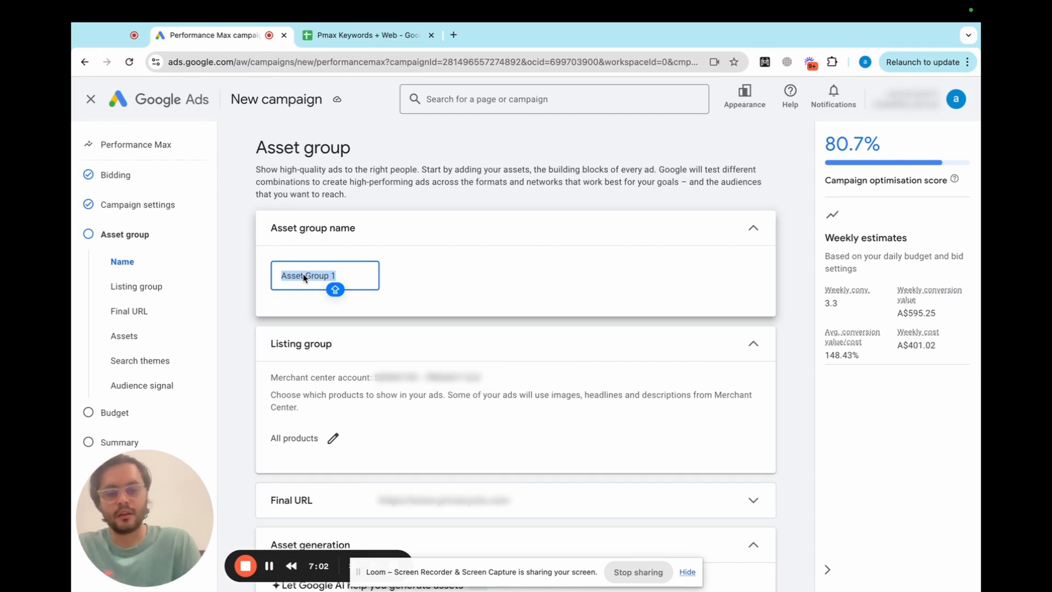
pyautogui.press('BackSpace')
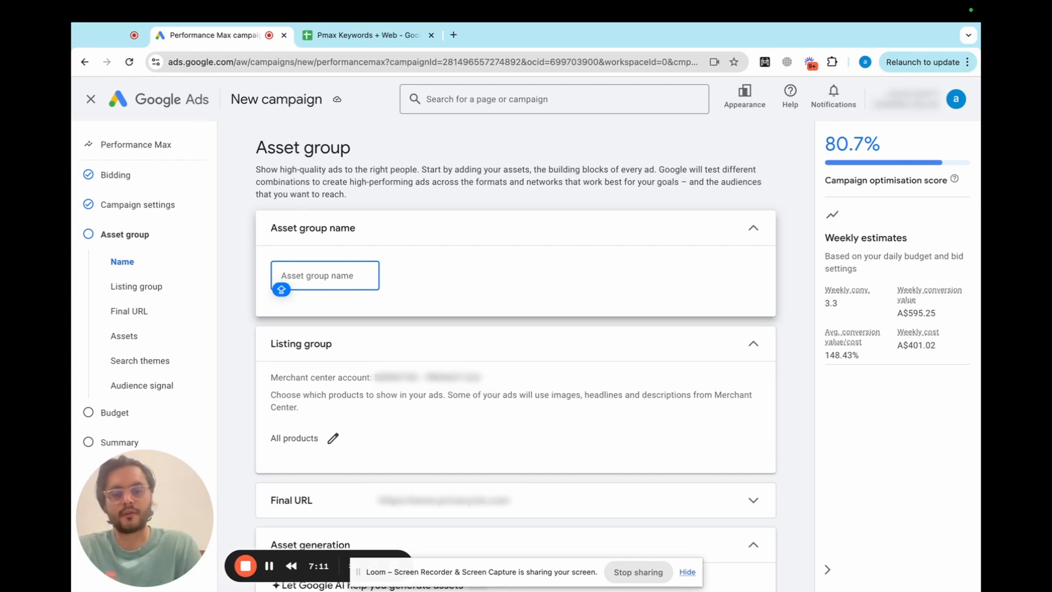
pyautogui.write('Bla')
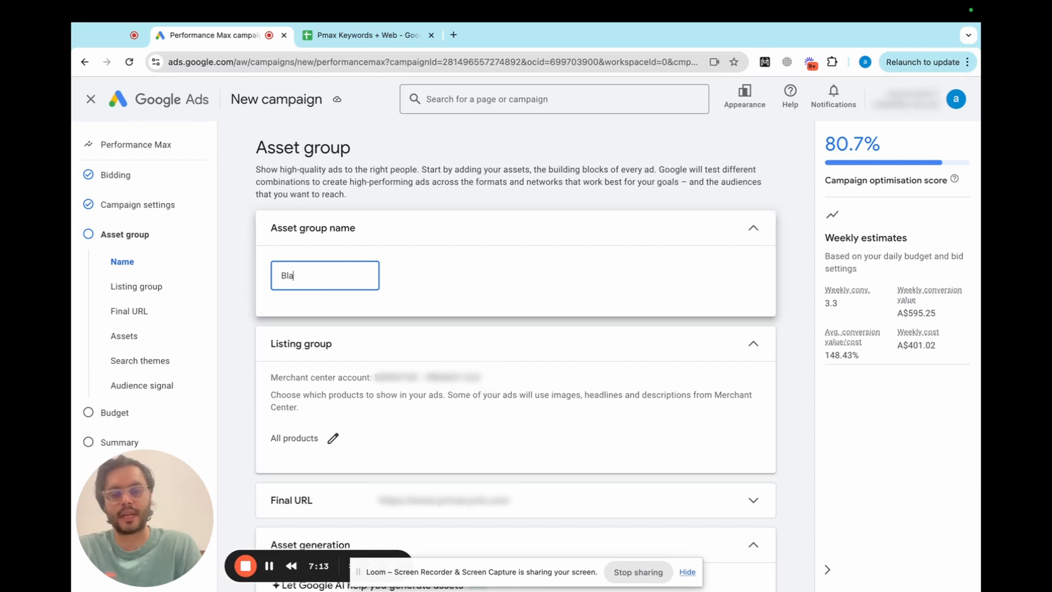
pyautogui.write('nk Tees')
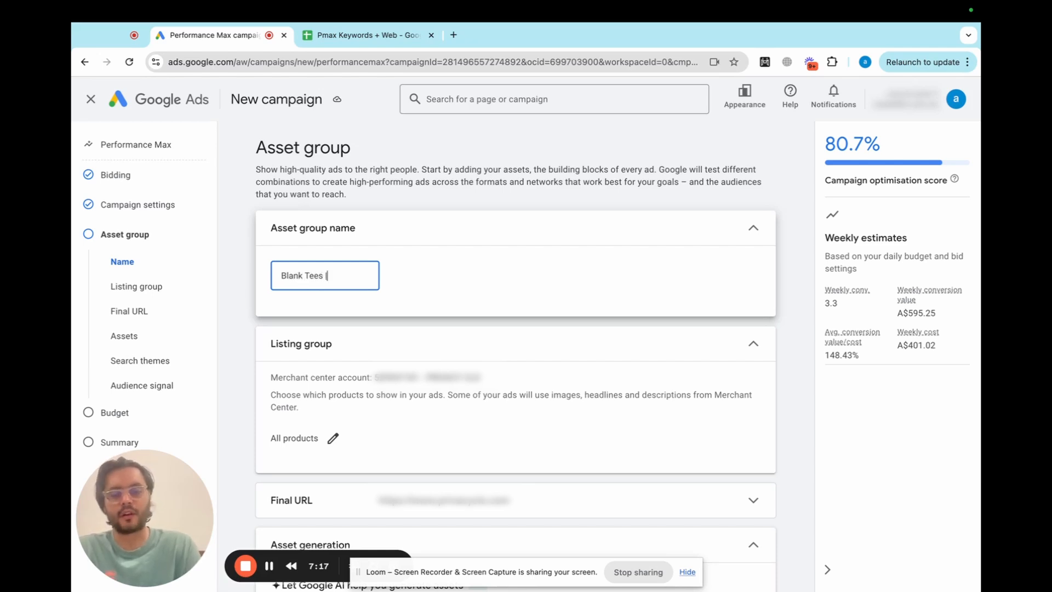
pyautogui.write(' |')
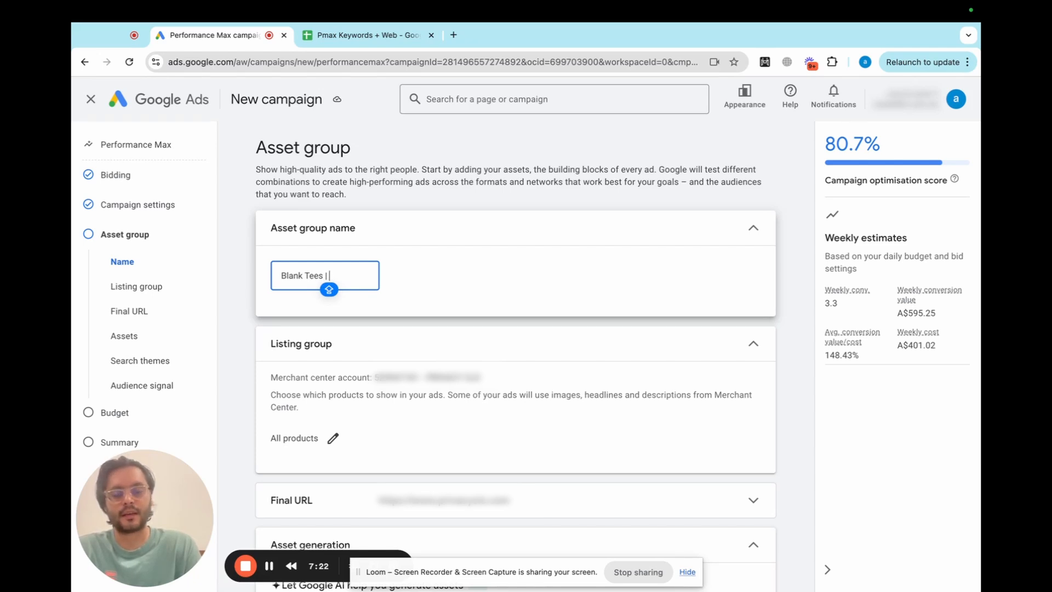
pyautogui.write(' Key')
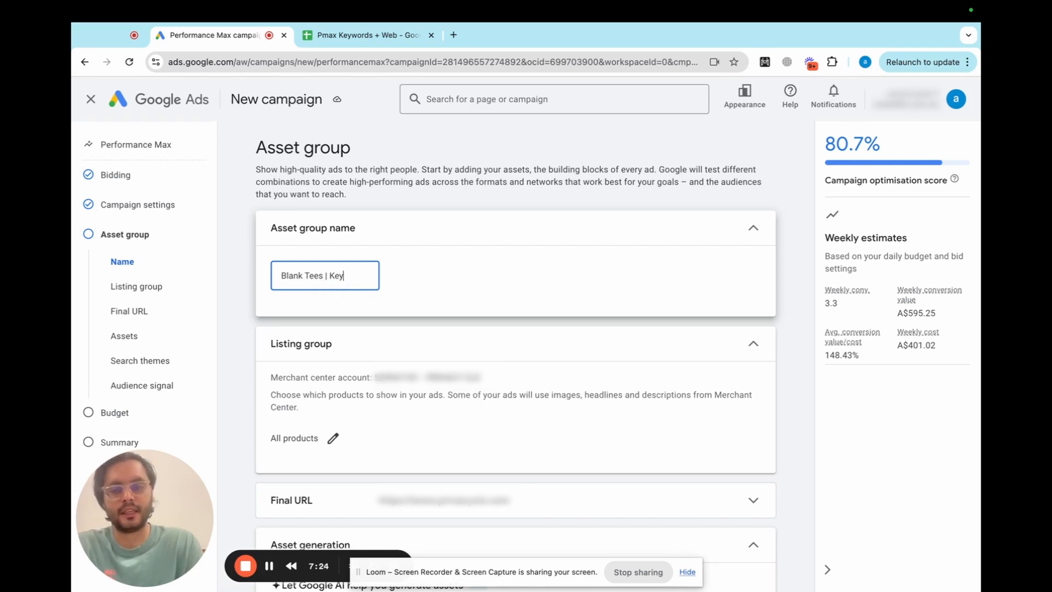
pyautogui.write('+')
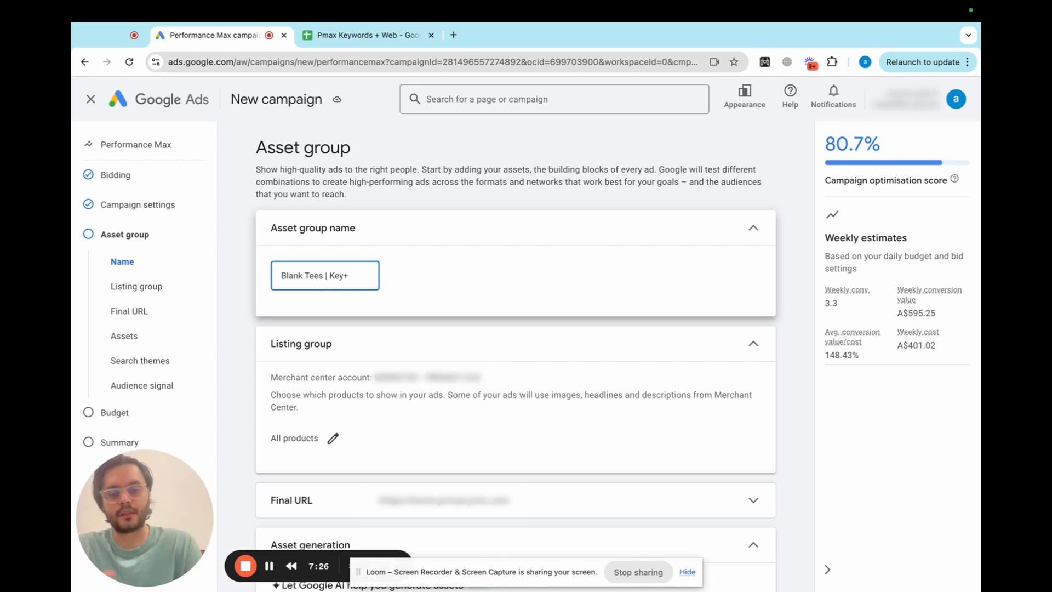
pyautogui.write('Com')
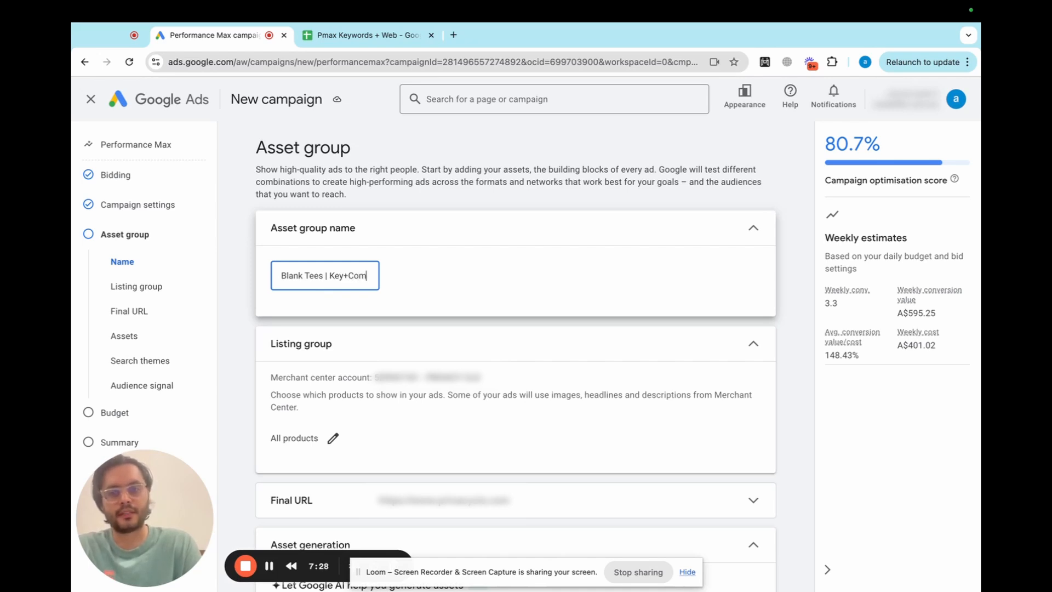
pyautogui.write('p')
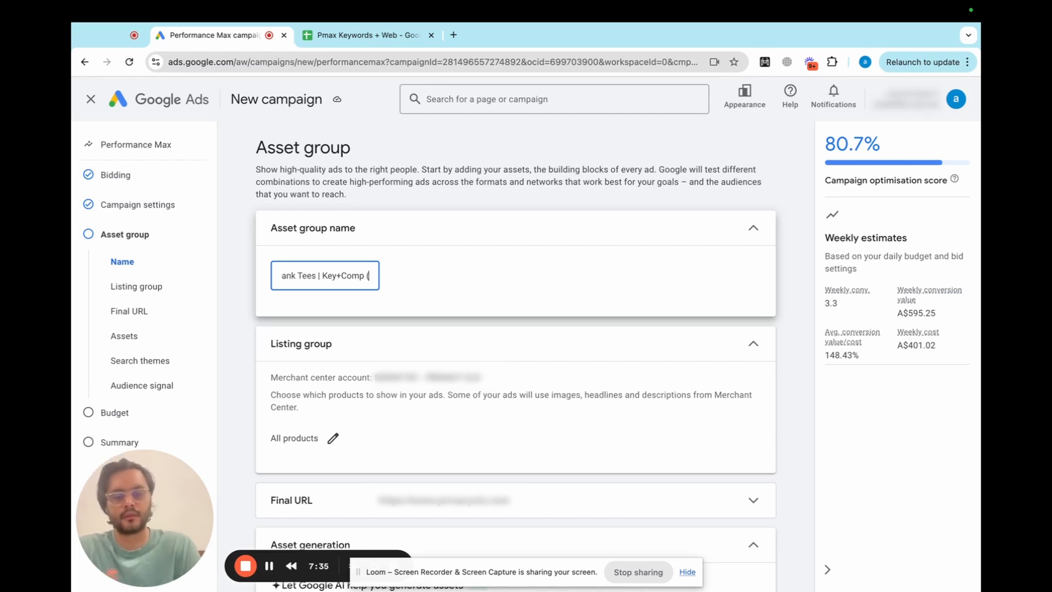
pyautogui.write('(B')
pyautogui.press('capslock')
pyautogui.write('Tees')
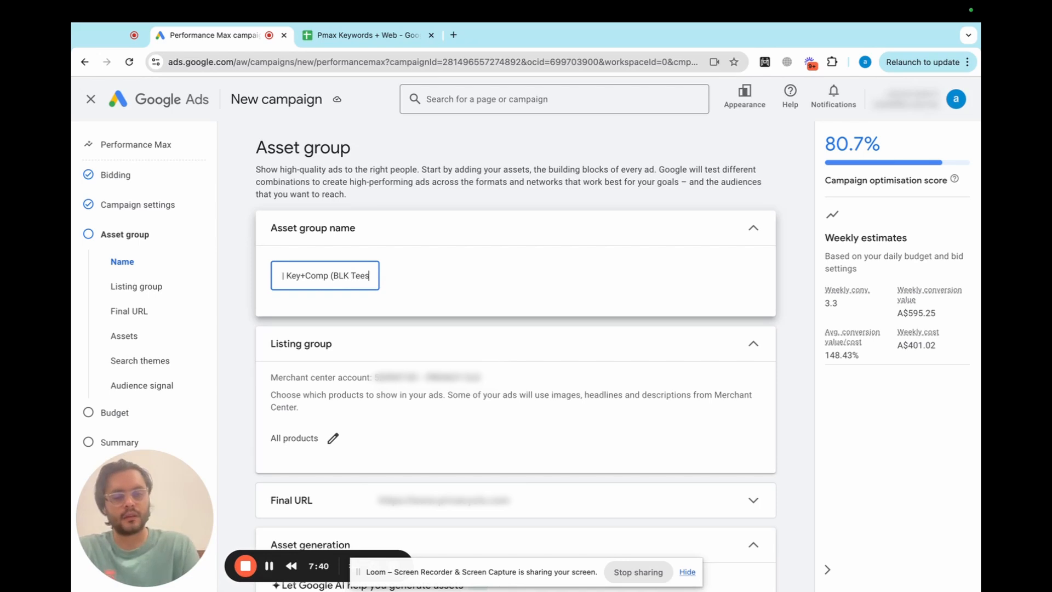
pyautogui.write(') |')
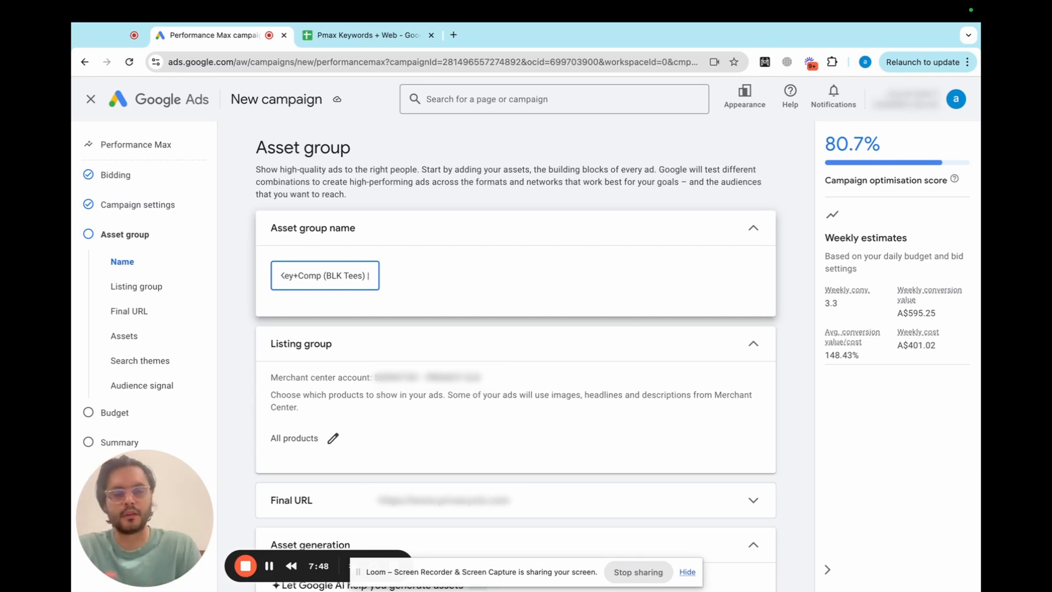
pyautogui.press('BackSpace')
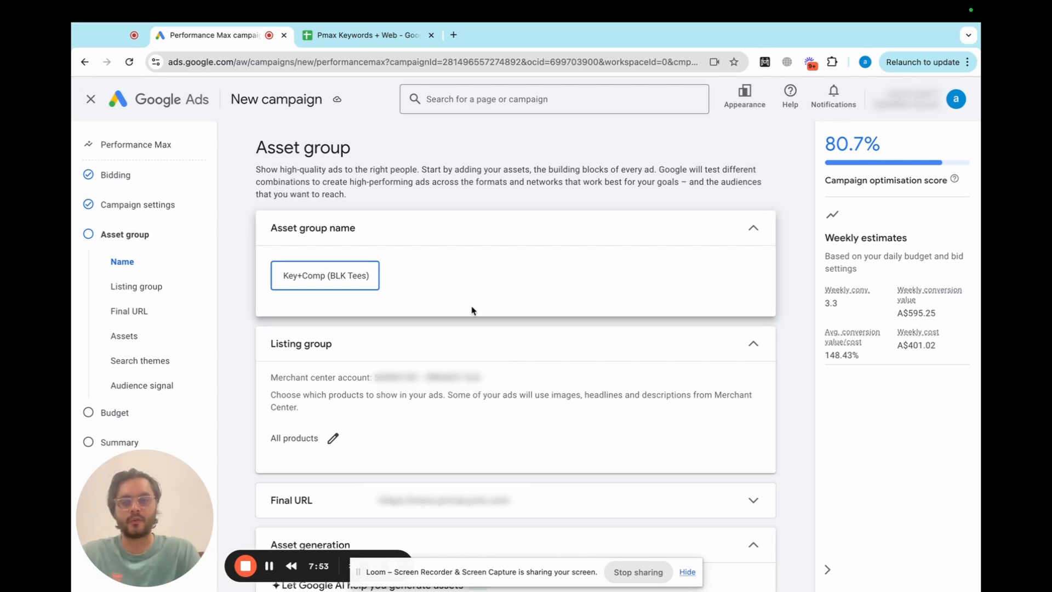
# Switch the listing group to a selection of products chosen by Item ID
pyautogui.scroll(-1, 471, 376)
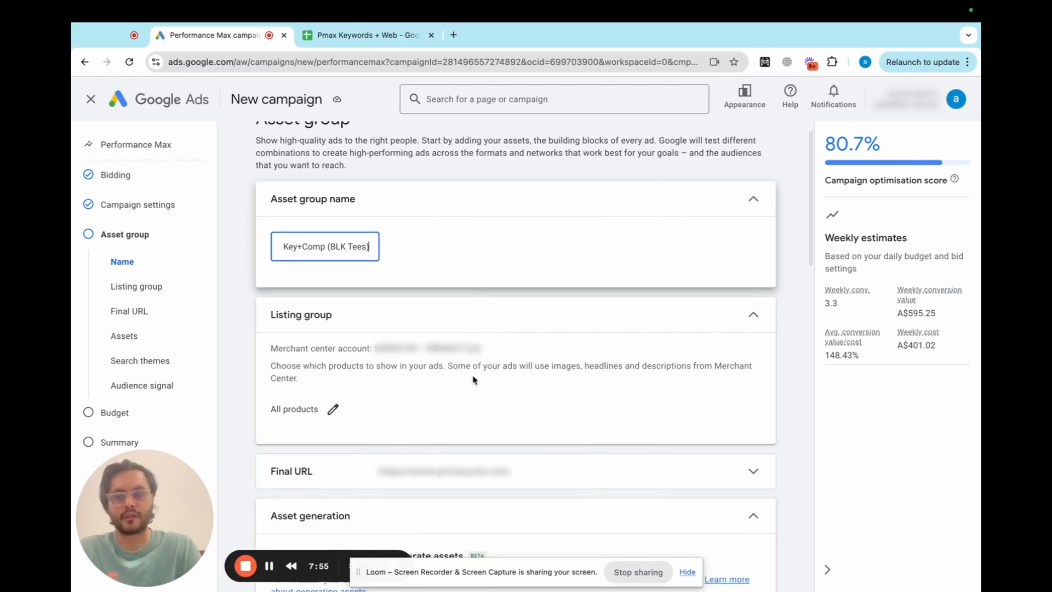
pyautogui.scroll(-3, 344, 400)
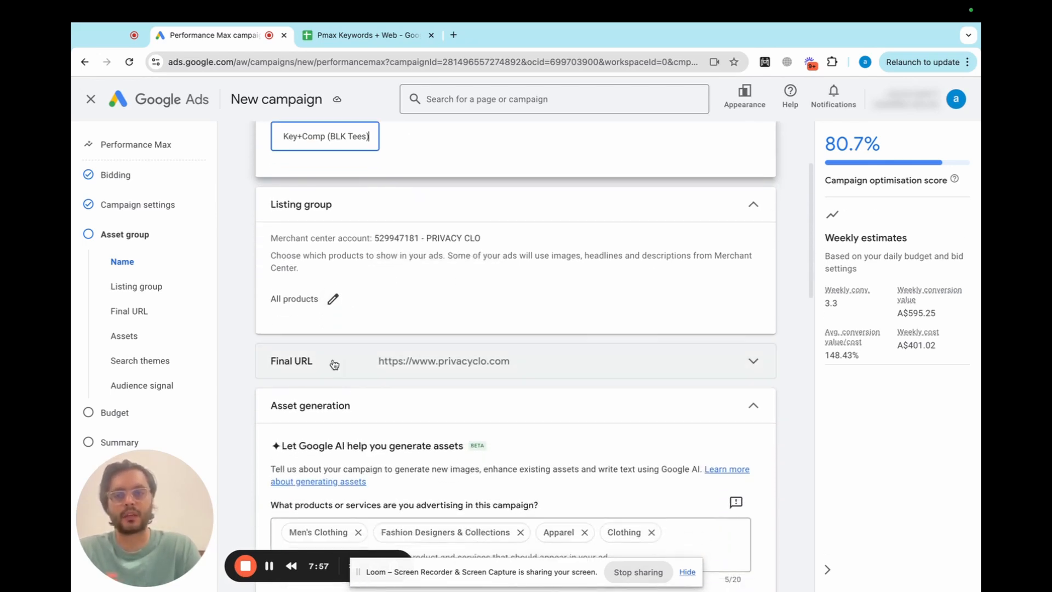
pyautogui.click(333, 299)
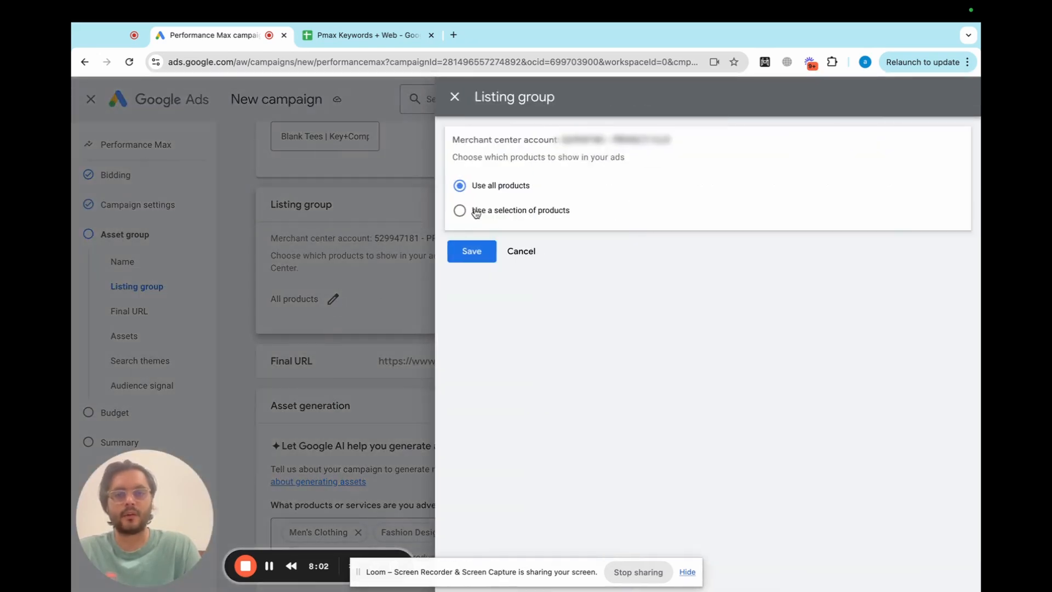
pyautogui.click(464, 210)
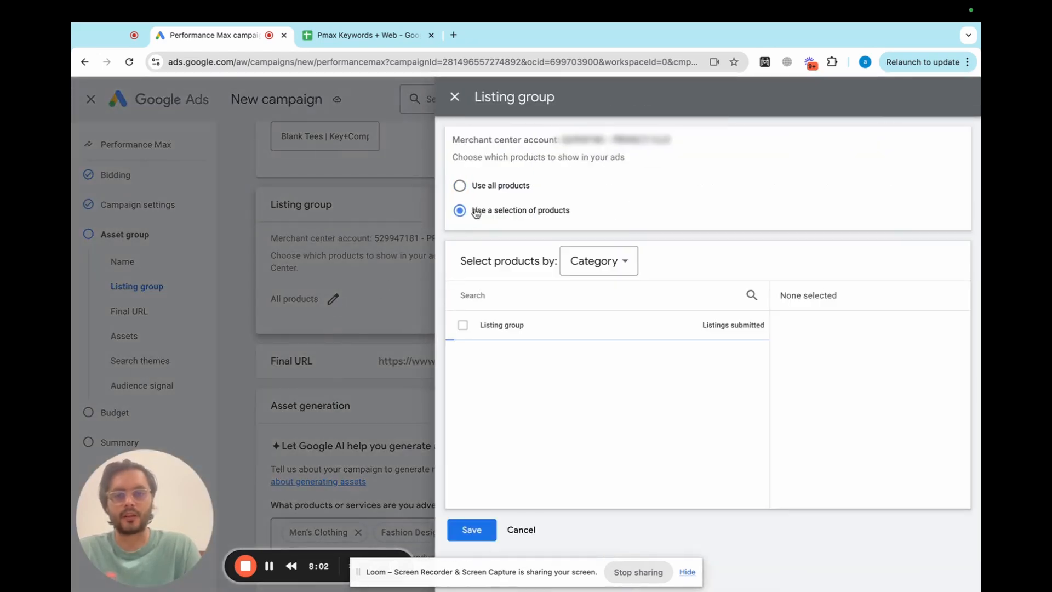
pyautogui.click(599, 267)
pyautogui.click(594, 323)
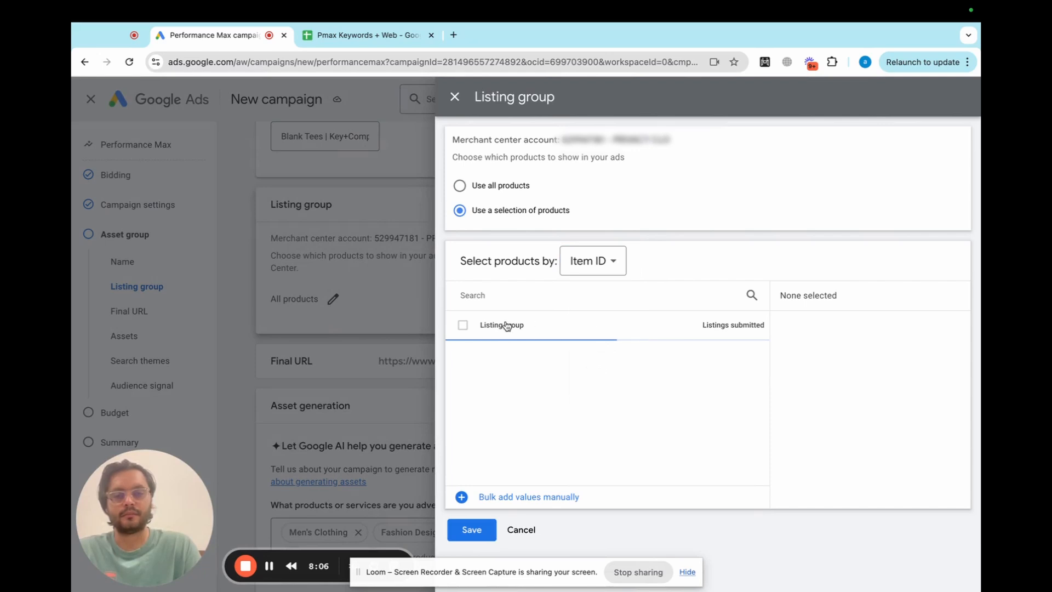
# Try to filter the listing group's products with the search term "blank tees"
pyautogui.click(503, 298)
pyautogui.write('blanktees')
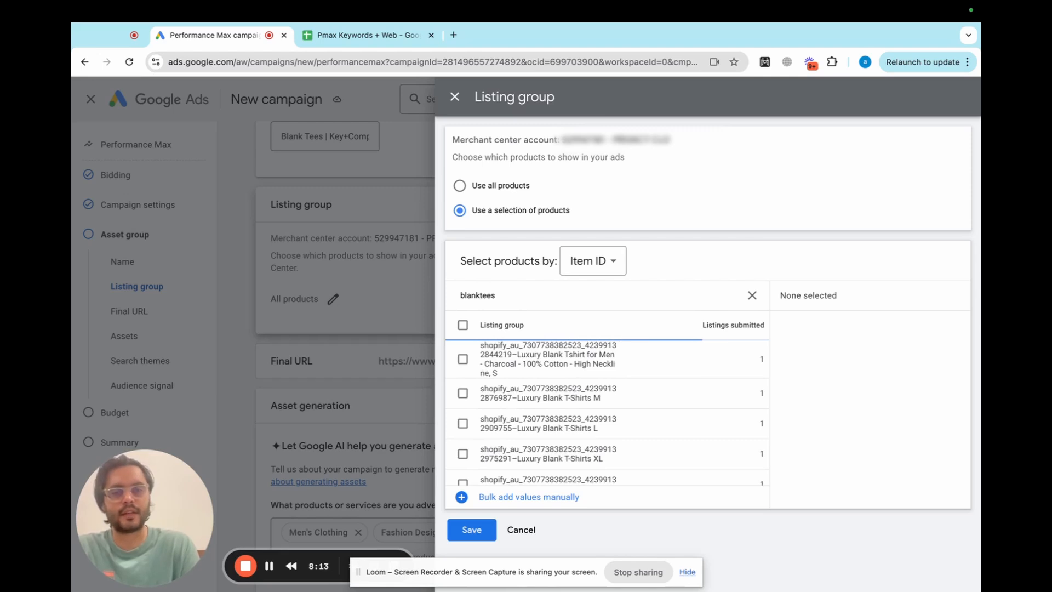
pyautogui.press('BackSpace')
pyautogui.press('BackSpace')
pyautogui.press('BackSpace')
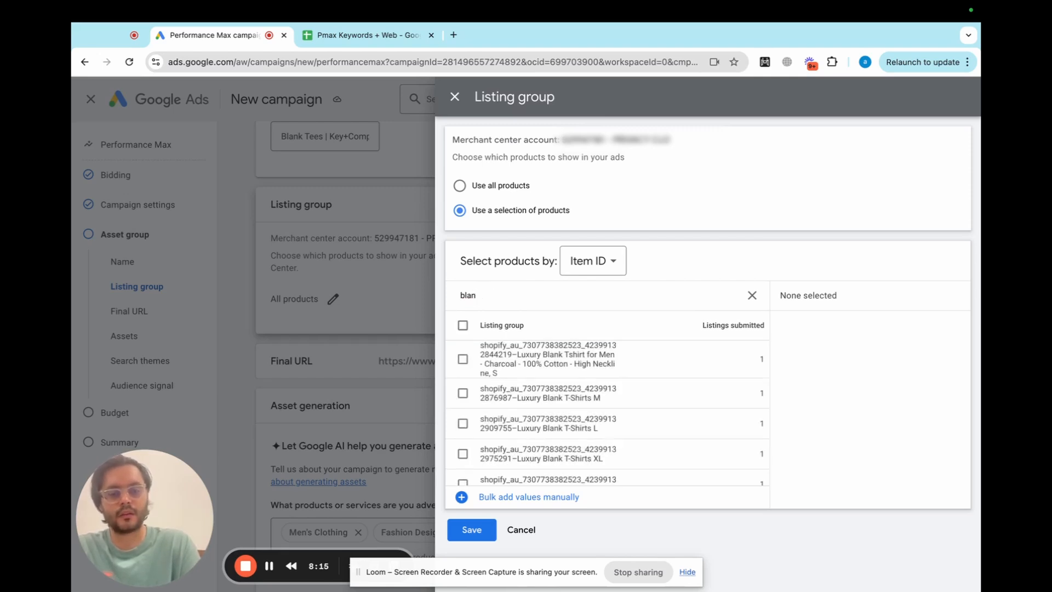
pyautogui.write('tees')
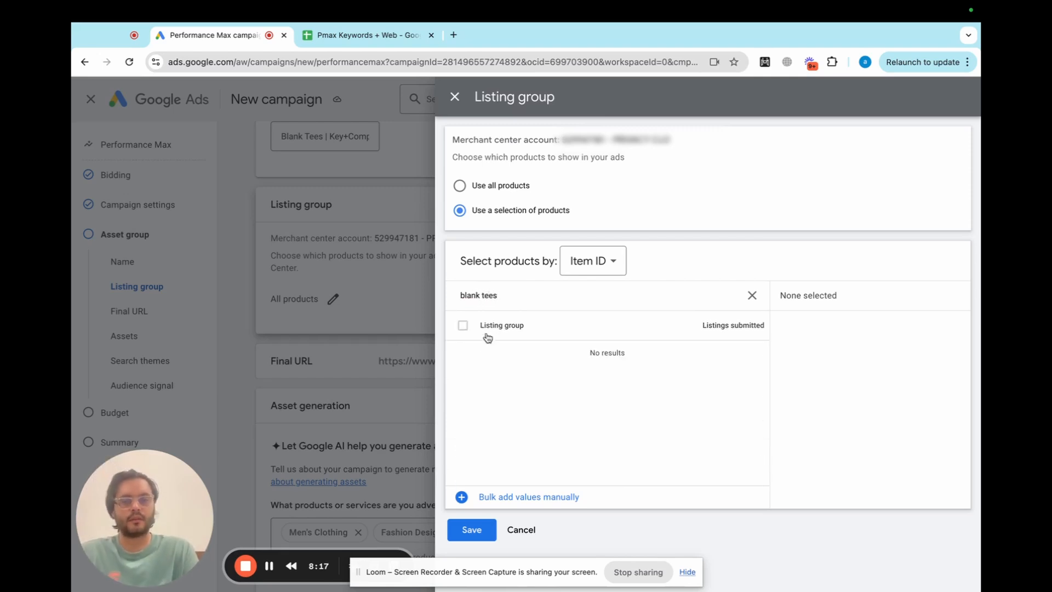
# Search the products for "blank tshirt", select all matching items and save the listing group
pyautogui.doubleClick(492, 296)
pyautogui.press('BackSpace')
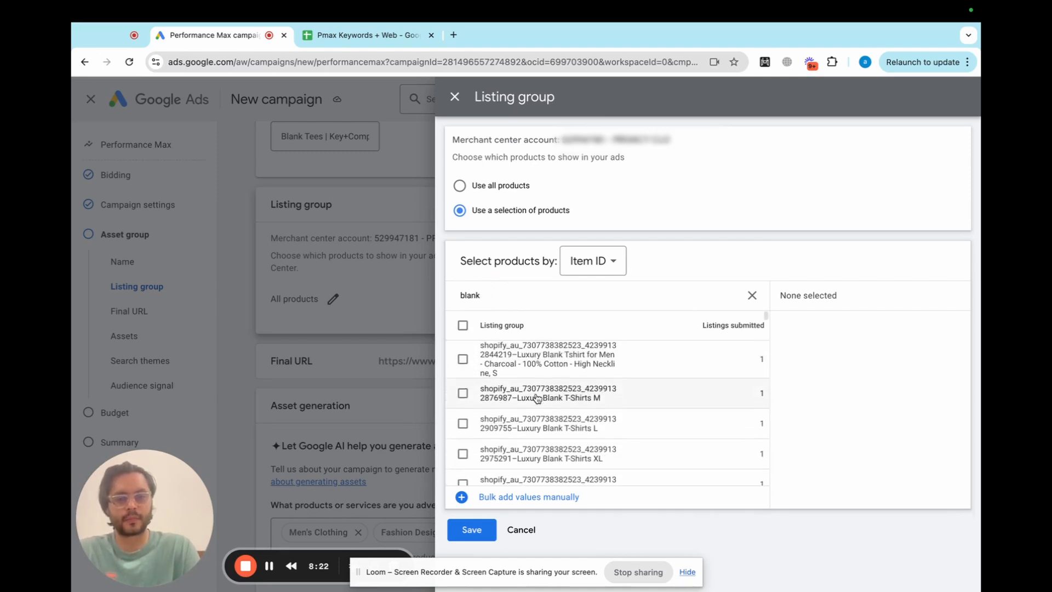
pyautogui.write('tshirt')
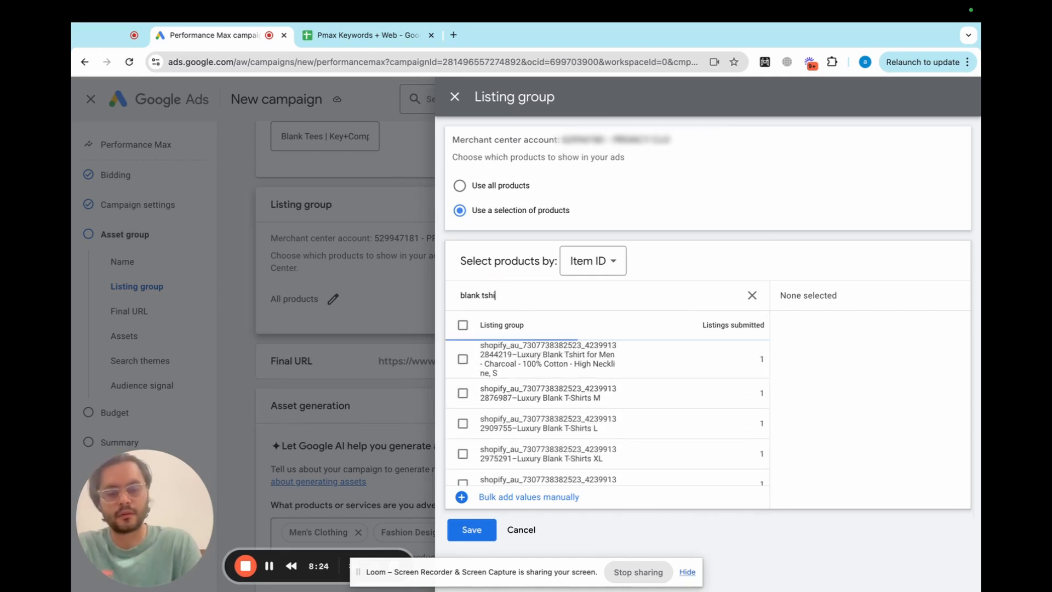
pyautogui.click(462, 326)
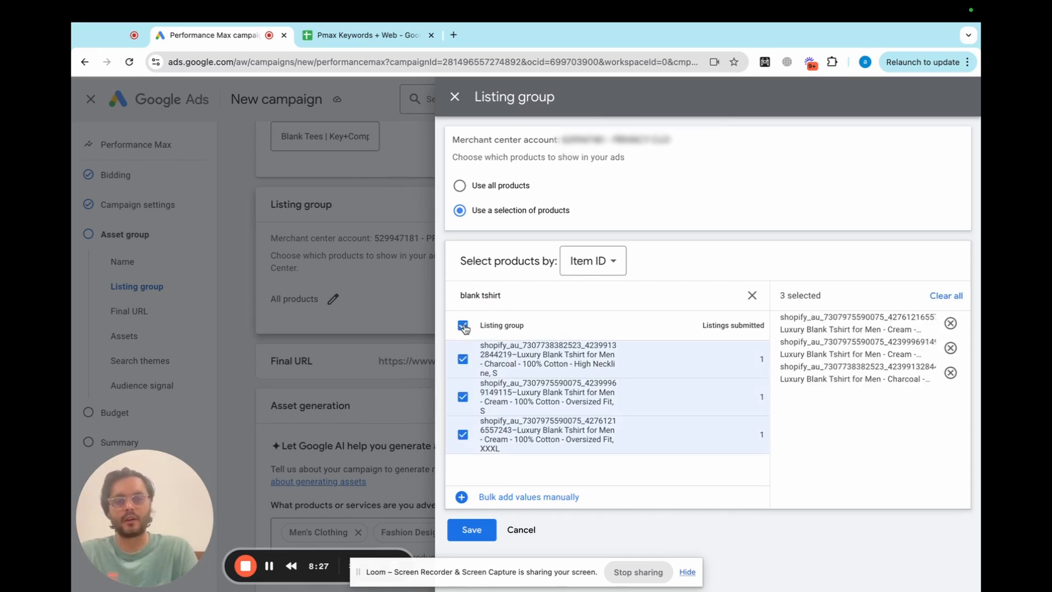
pyautogui.click(471, 530)
pyautogui.scroll(-2, 428, 446)
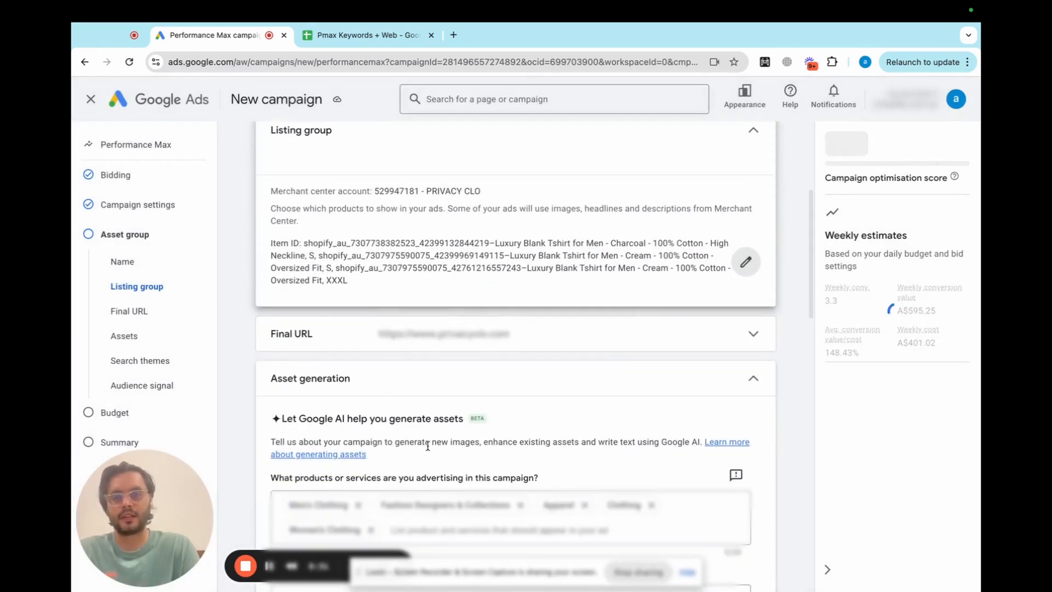
# Skip the Google AI asset generation for the asset group
pyautogui.scroll(-2, 428, 446)
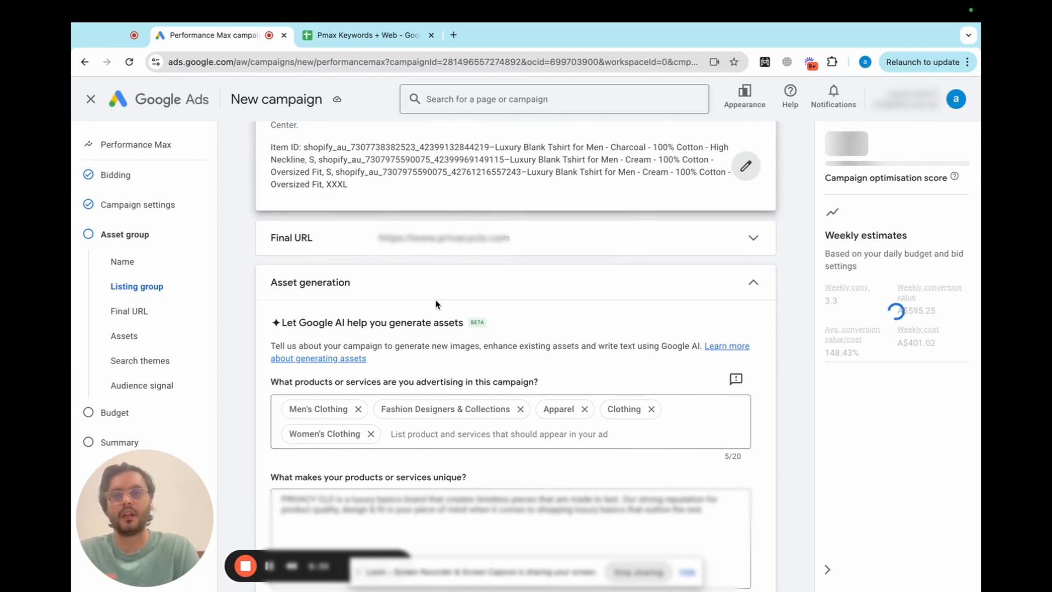
pyautogui.scroll(-1, 425, 343)
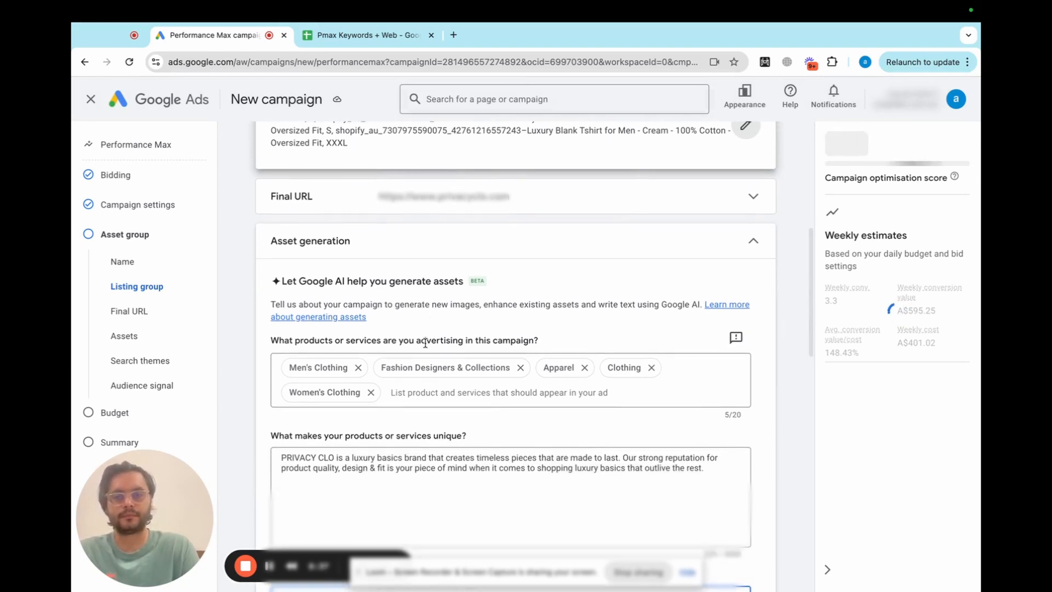
pyautogui.scroll(-2, 425, 343)
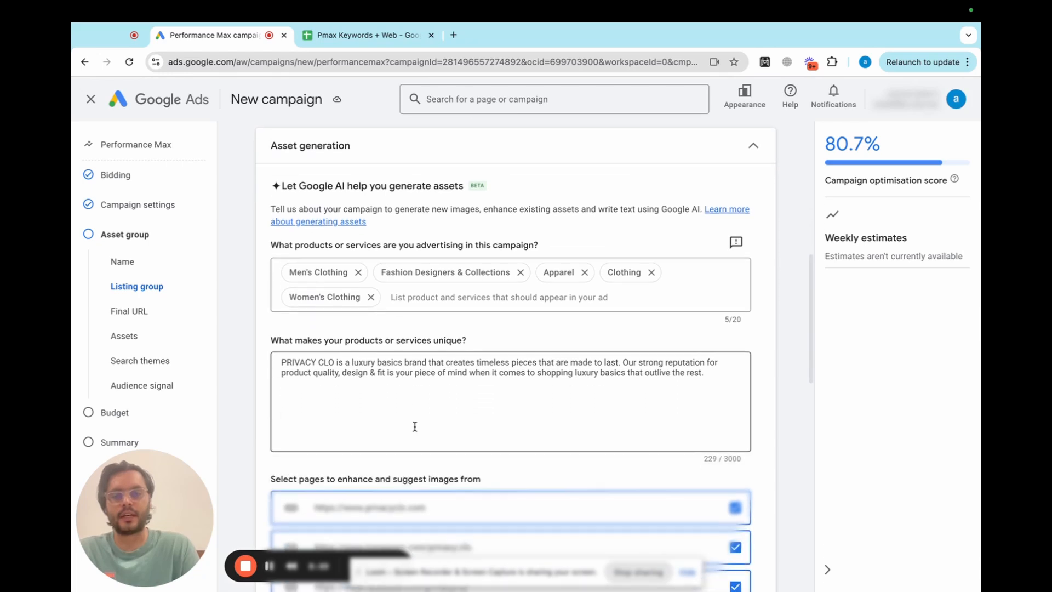
pyautogui.scroll(-5, 415, 426)
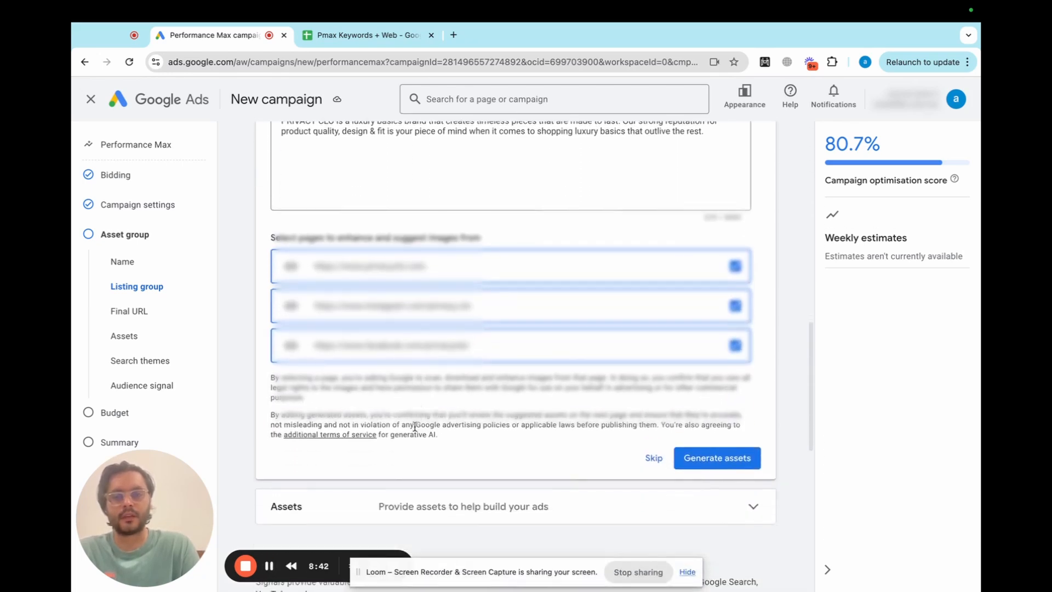
pyautogui.scroll(-3, 415, 426)
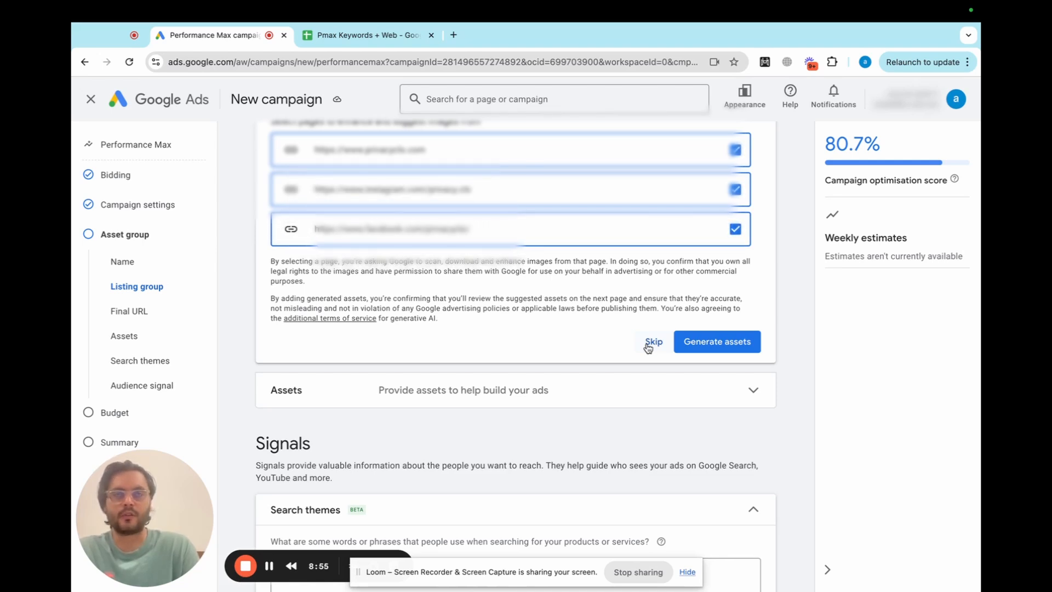
pyautogui.click(650, 343)
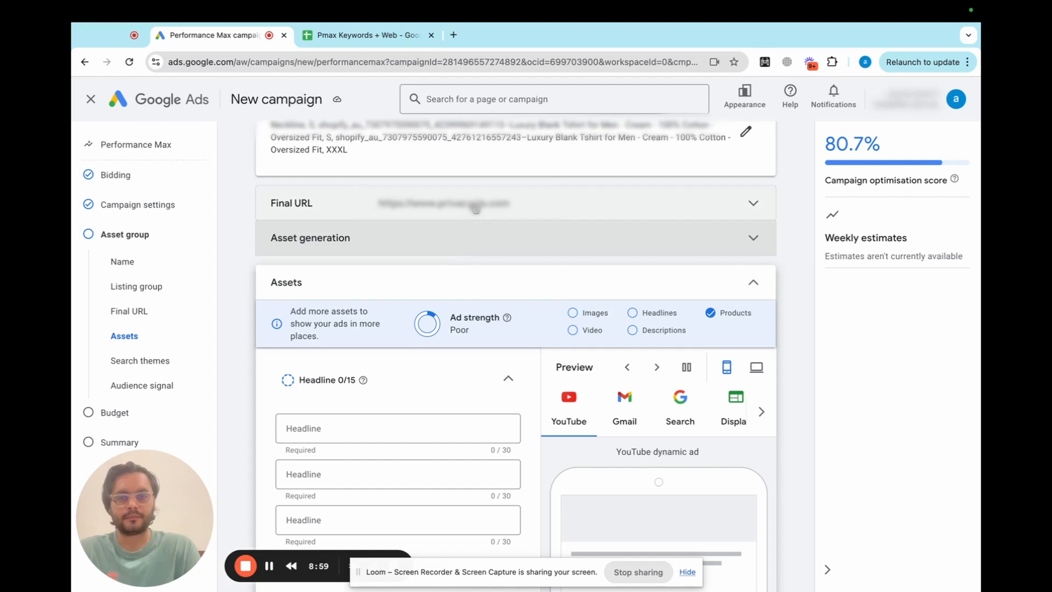
# Copy "60% Off Blank Tees! Shop Now!" from the Pmax Keywords + Web spreadsheet into the asset group's first headline
pyautogui.scroll(-1, 475, 208)
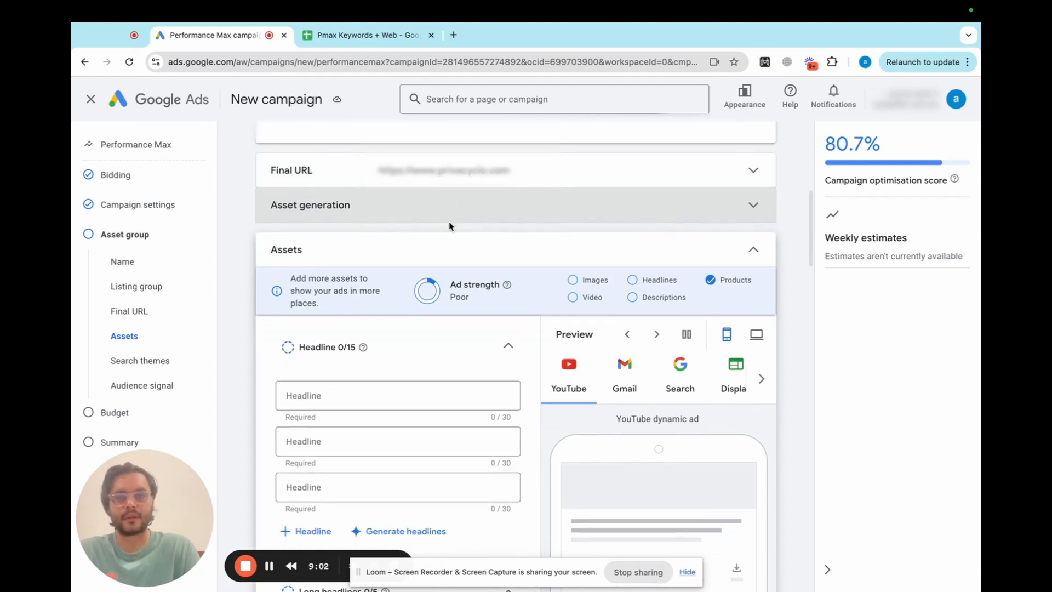
pyautogui.scroll(-1, 481, 166)
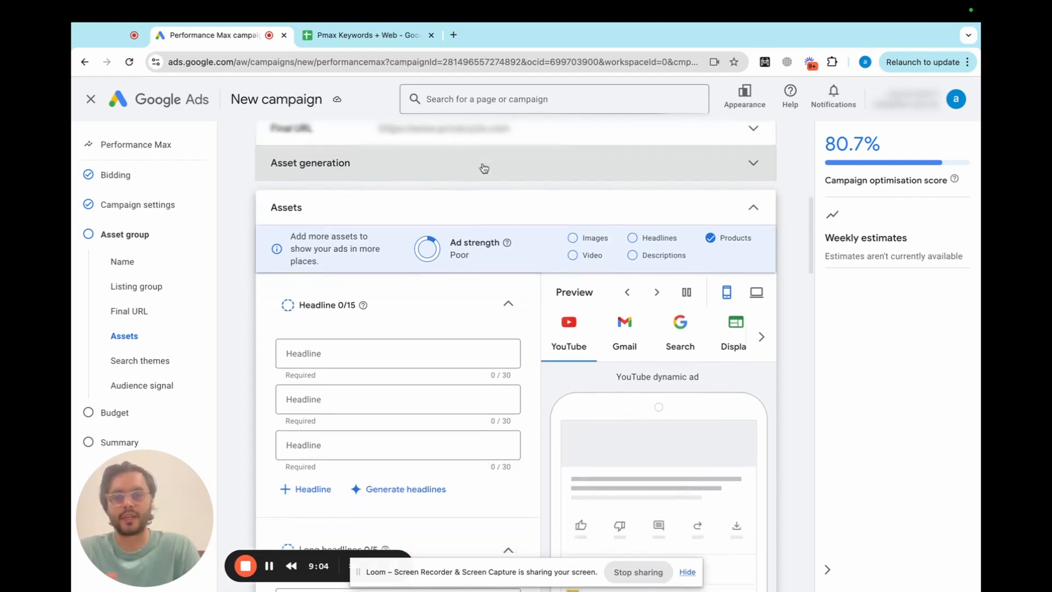
pyautogui.scroll(-3, 422, 301)
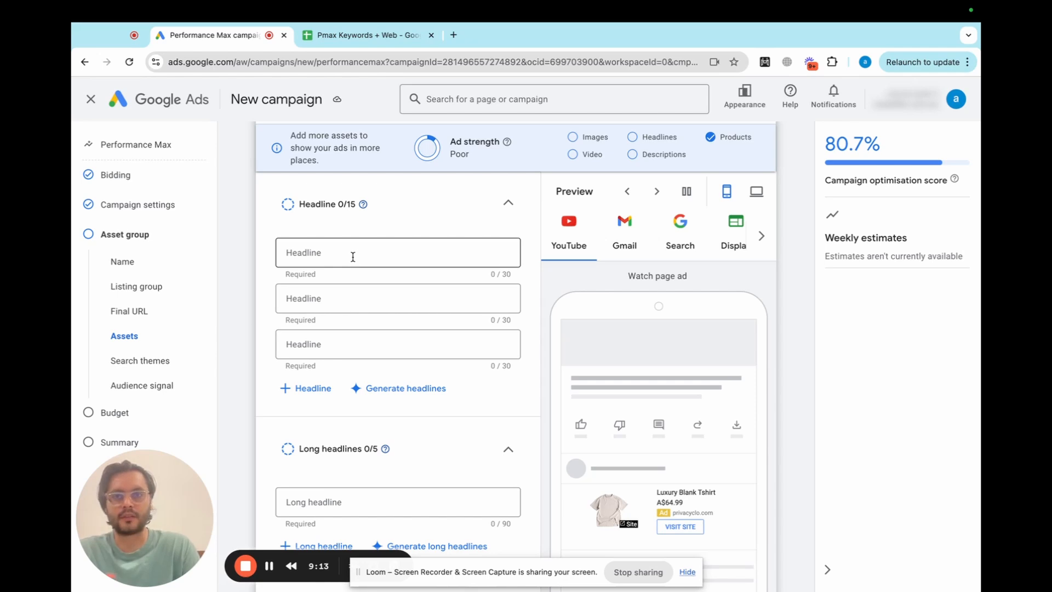
pyautogui.click(349, 35)
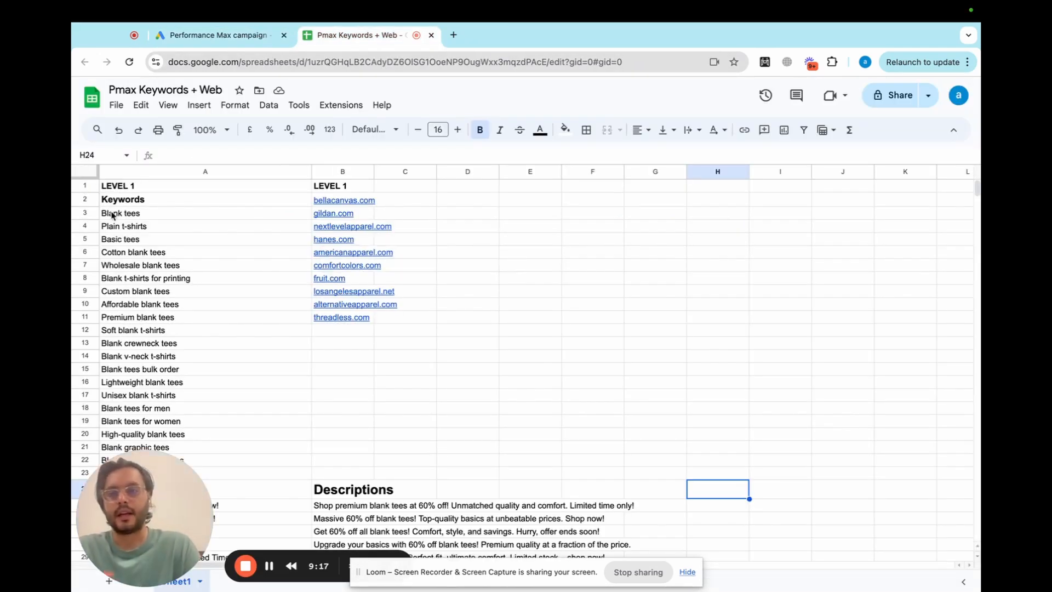
pyautogui.scroll(-4, 169, 252)
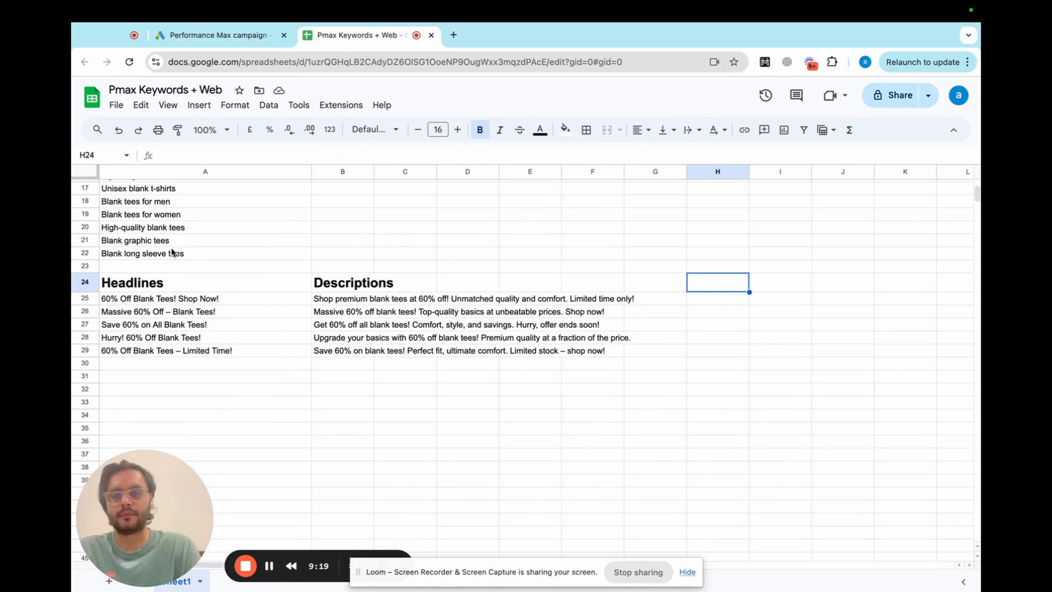
pyautogui.click(131, 300)
pyautogui.hotkey('ctrl', 'c')
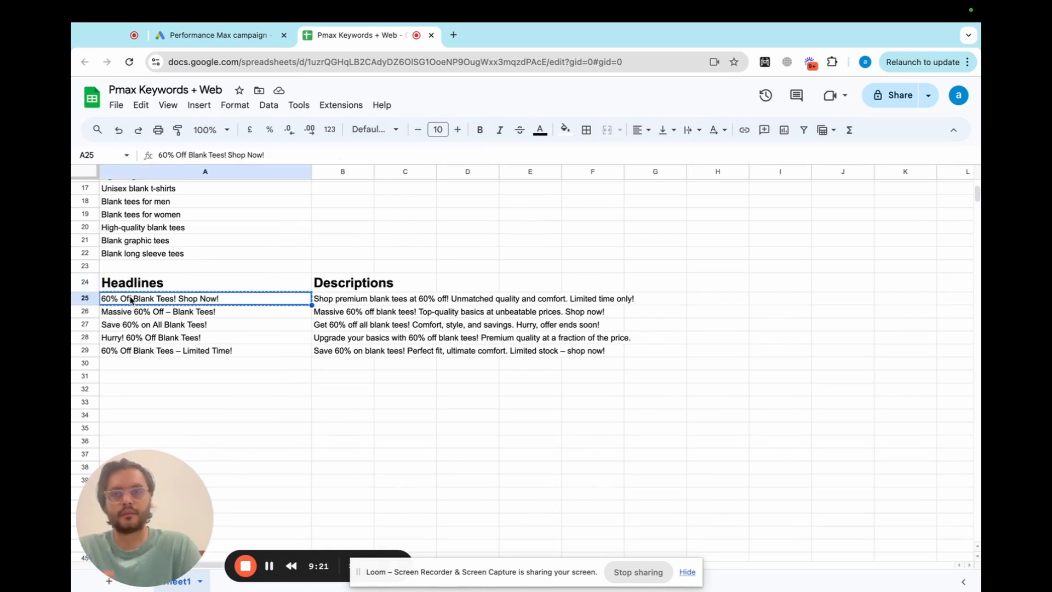
pyautogui.click(218, 37)
pyautogui.click(325, 249)
pyautogui.hotkey('ctrl', 'v')
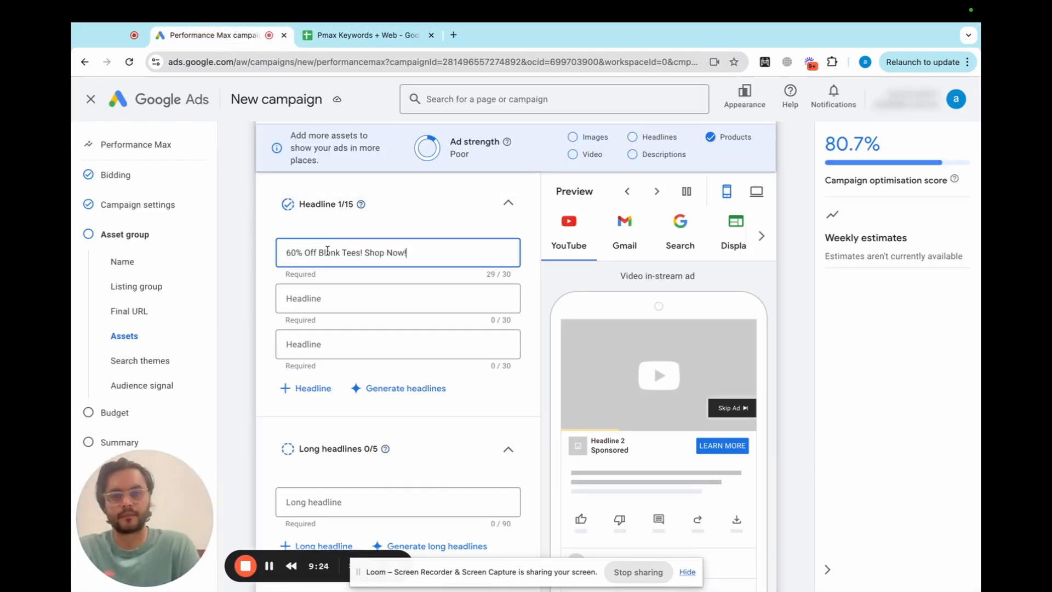
# Copy "Massive 60% Off – Blank Tees!" from the spreadsheet's headlines into the second headline
pyautogui.click(358, 35)
pyautogui.click(221, 315)
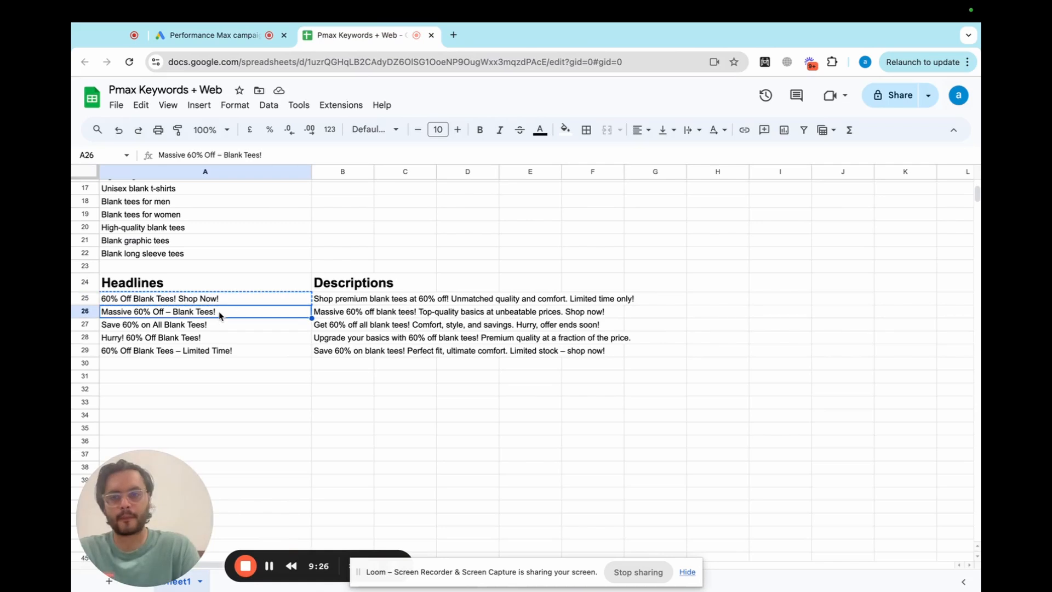
pyautogui.hotkey('ctrl', 'c')
pyautogui.click(217, 35)
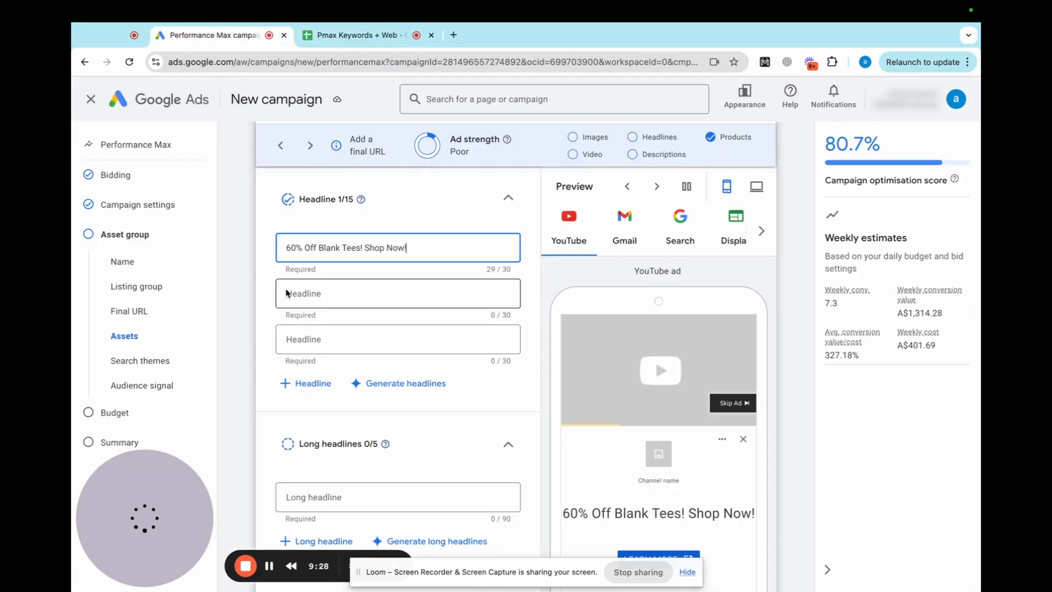
pyautogui.click(287, 293)
pyautogui.hotkey('ctrl', 'v')
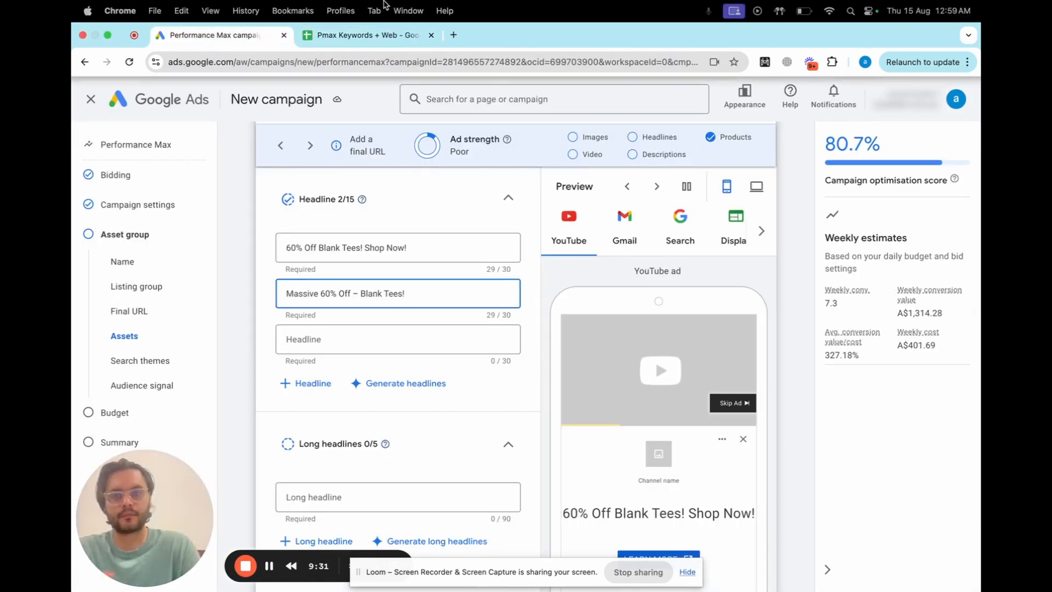
# Copy "Save 60% on All Blank Tees!" from the spreadsheet's headlines into the third headline
pyautogui.click(373, 35)
pyautogui.click(186, 327)
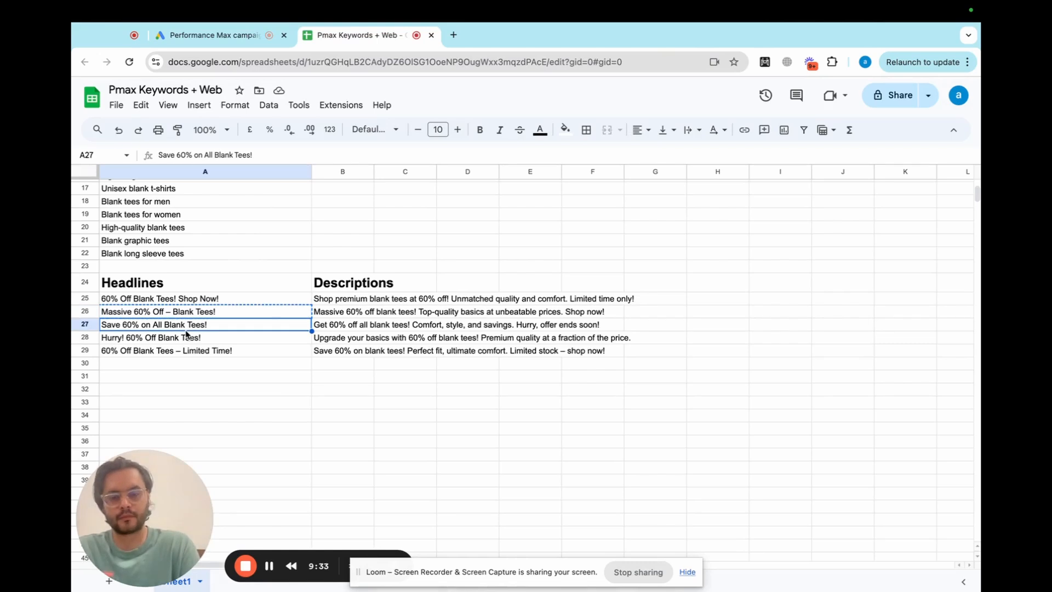
pyautogui.hotkey('ctrl', 'c')
pyautogui.click(217, 35)
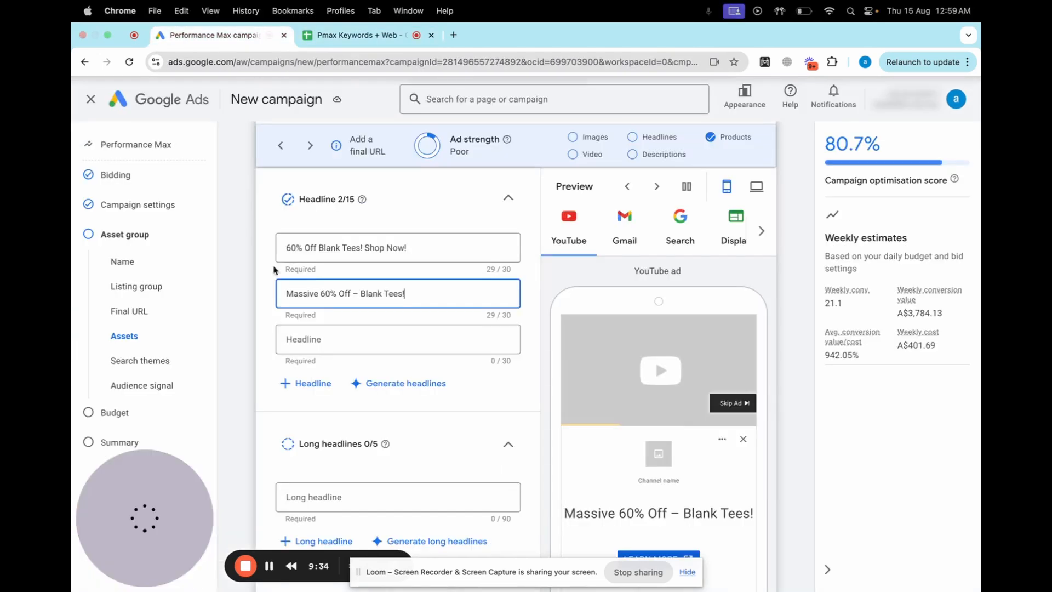
pyautogui.click(314, 351)
pyautogui.hotkey('ctrl', 'v')
# Copy "Shop premium blank tees at 60% off! Unmatched quality and comfort. Limited time only!" from the spreadsheet into the long headline
pyautogui.scroll(-2, 411, 370)
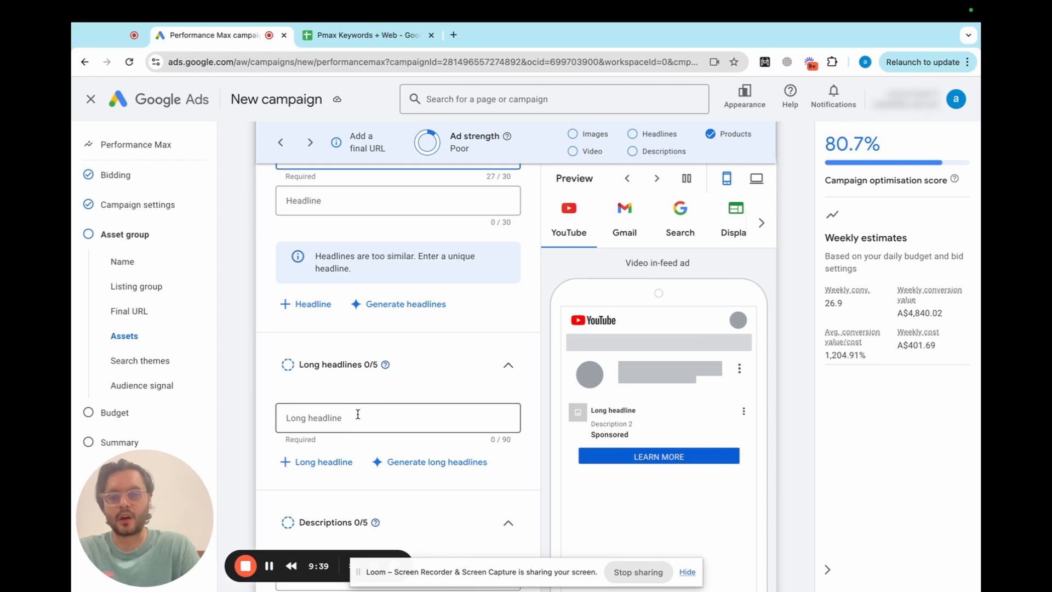
pyautogui.scroll(-2, 357, 415)
pyautogui.scroll(-1, 359, 424)
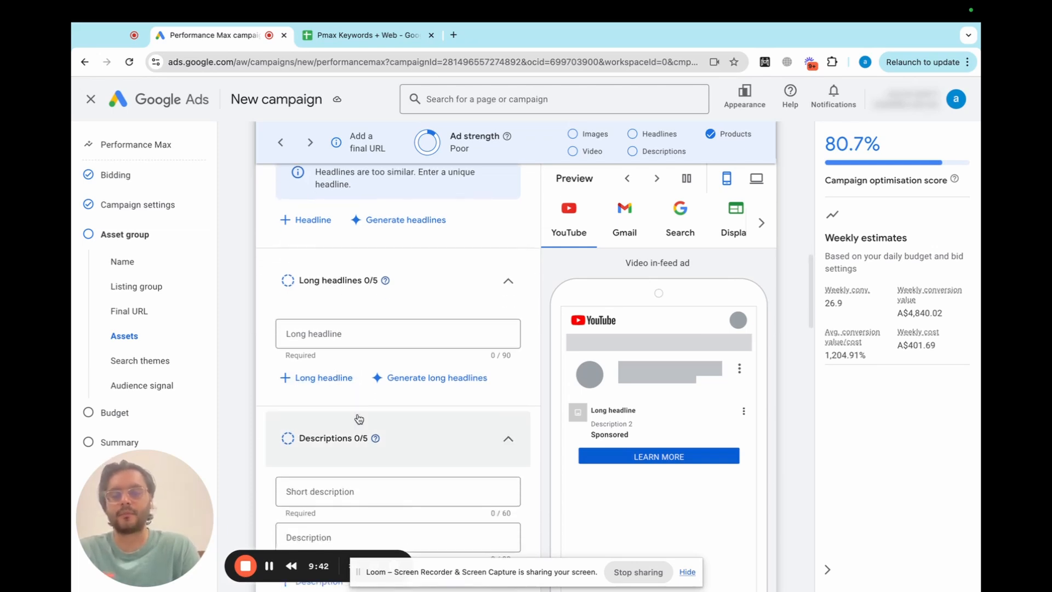
pyautogui.scroll(-1, 368, 450)
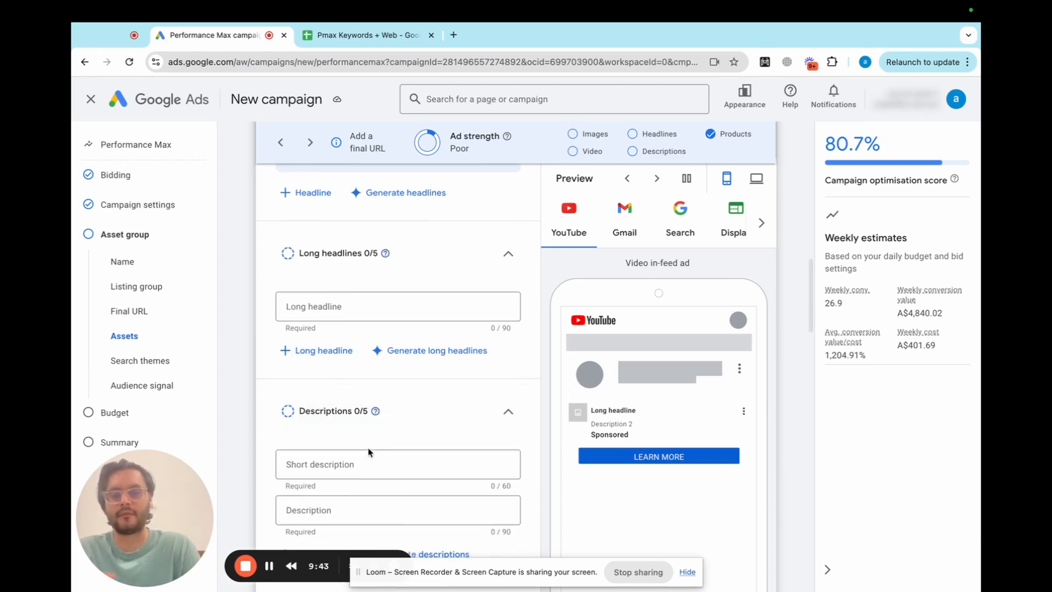
pyautogui.click(363, 35)
pyautogui.hotkey('ctrl', 'c')
pyautogui.click(477, 301)
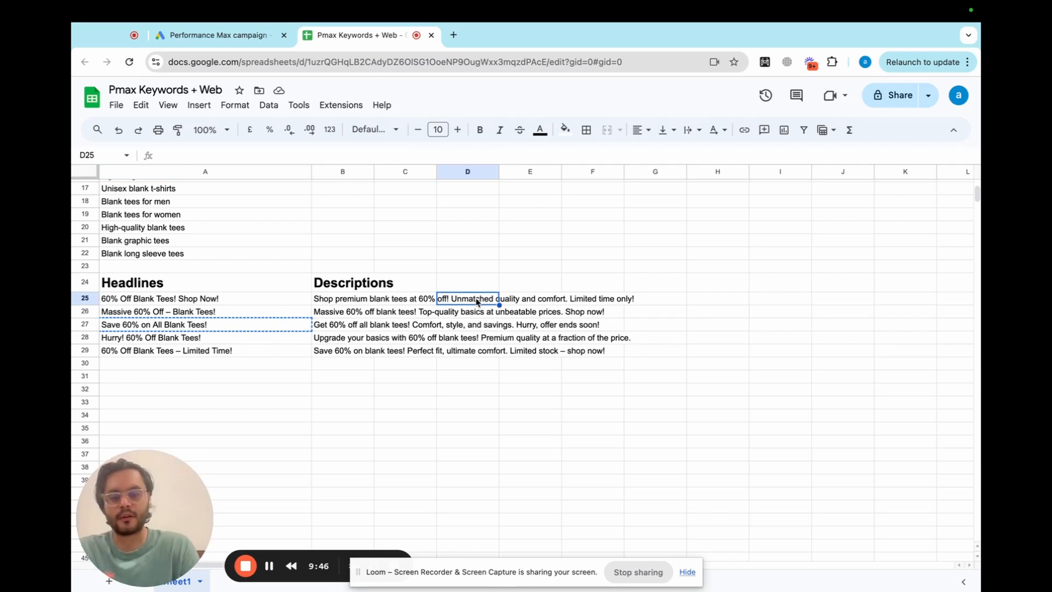
pyautogui.click(335, 301)
pyautogui.hotkey('ctrl', 'c')
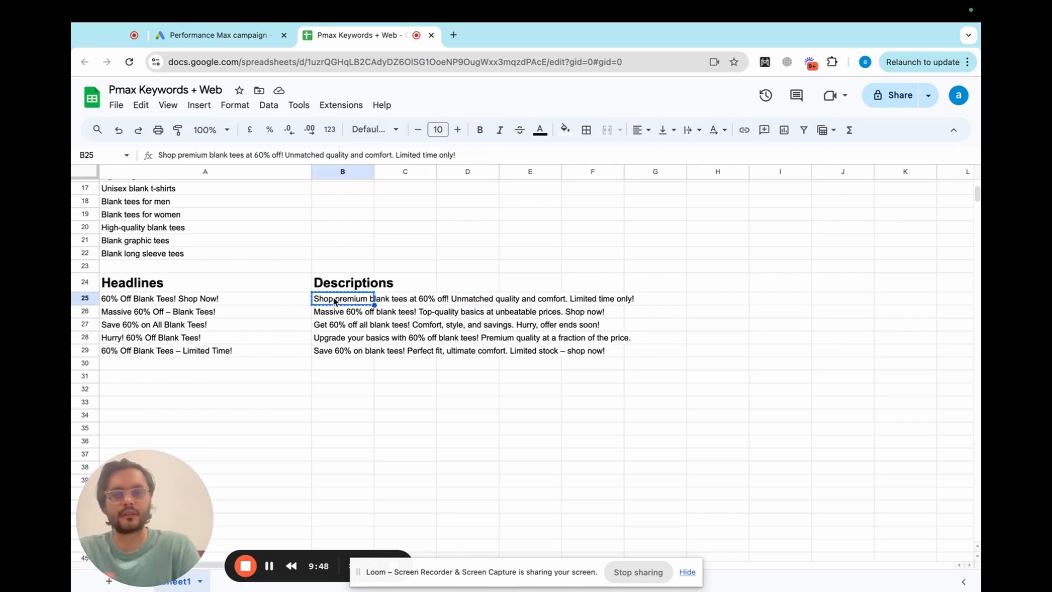
pyautogui.click(216, 35)
pyautogui.click(336, 305)
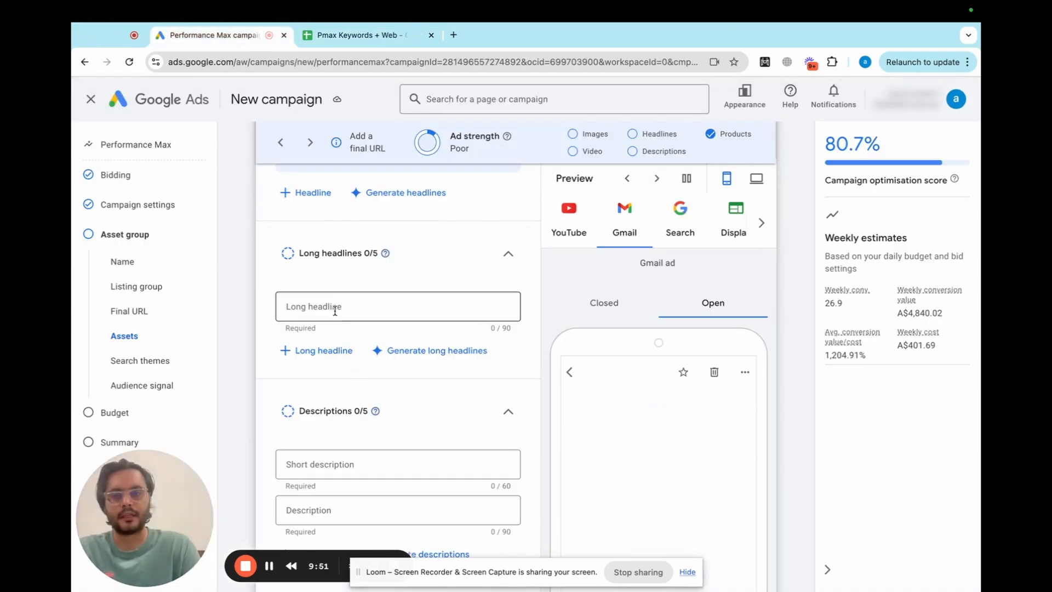
pyautogui.hotkey('ctrl', 'v')
# Copy "Massive 60% off blank tees! Top-quality basics at unbeatable prices. Shop now!" from the spreadsheet into the short description
pyautogui.scroll(-3, 346, 370)
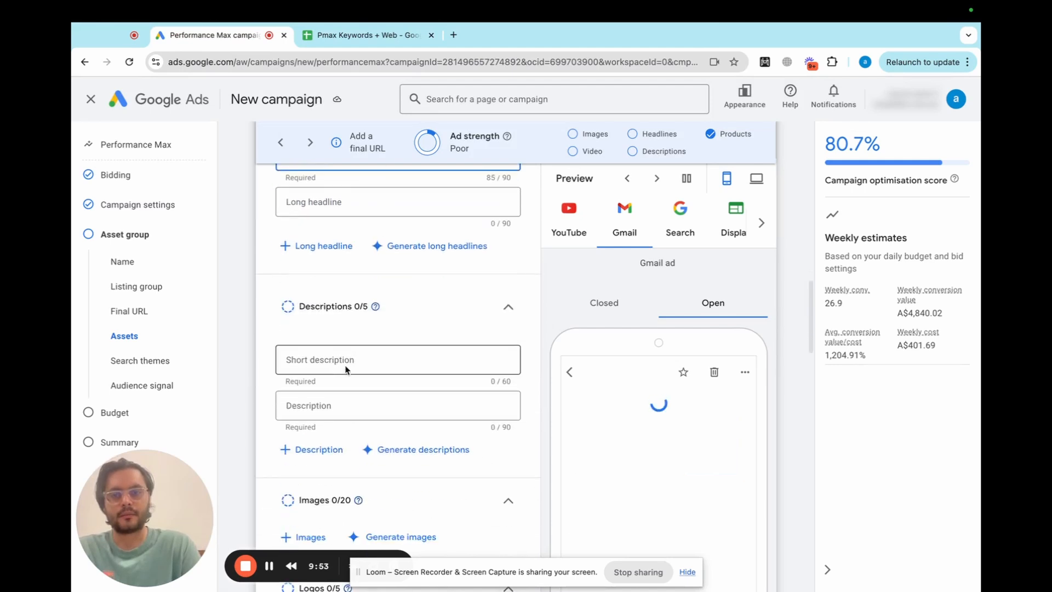
pyautogui.click(362, 35)
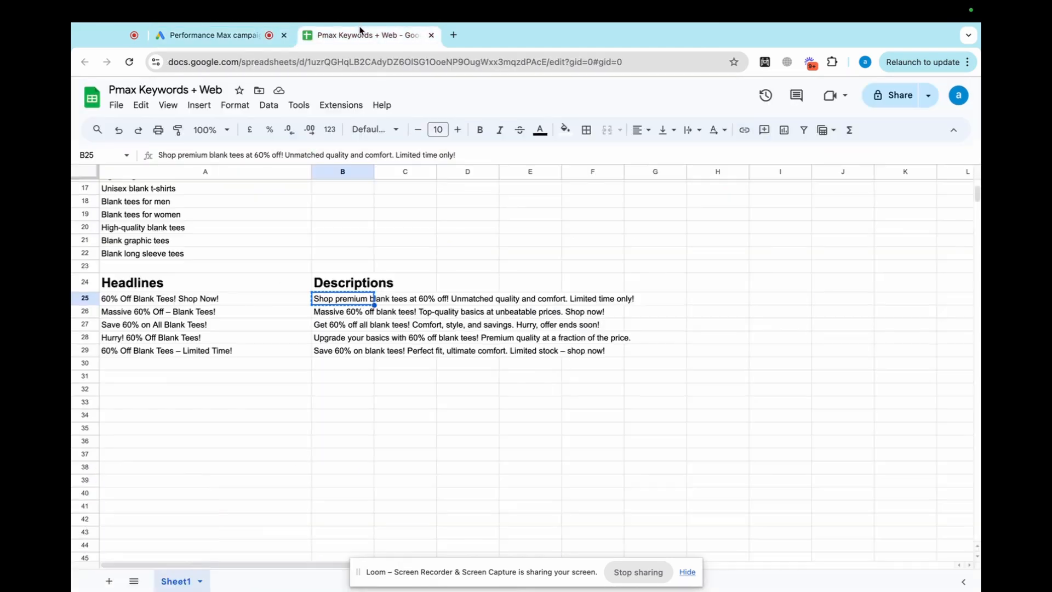
pyautogui.click(336, 310)
pyautogui.hotkey('ctrl', 'c')
pyautogui.click(209, 33)
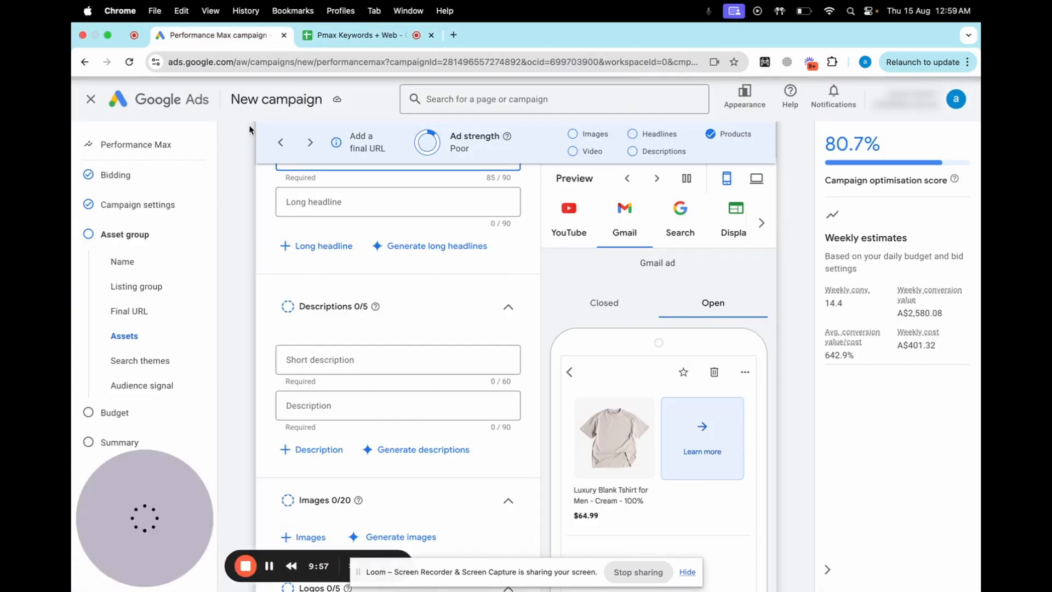
pyautogui.click(307, 359)
pyautogui.hotkey('ctrl', 'v')
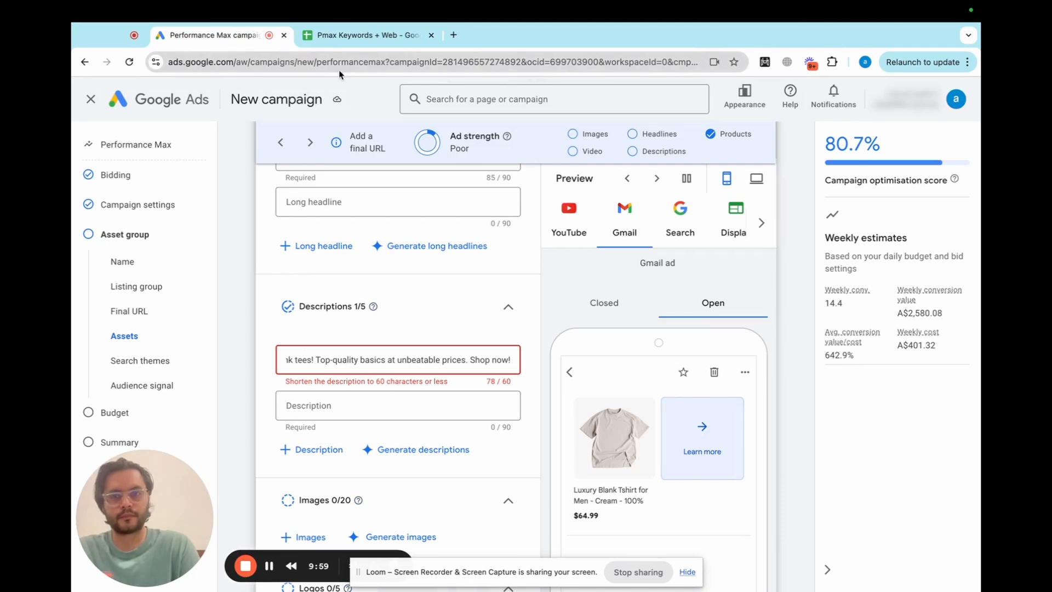
# Copy "Get 60% off all blank tees! Comfort, style, and savings. Hurry, offer ends soon!" from the spreadsheet into the description below the short one
pyautogui.click(362, 35)
pyautogui.click(335, 324)
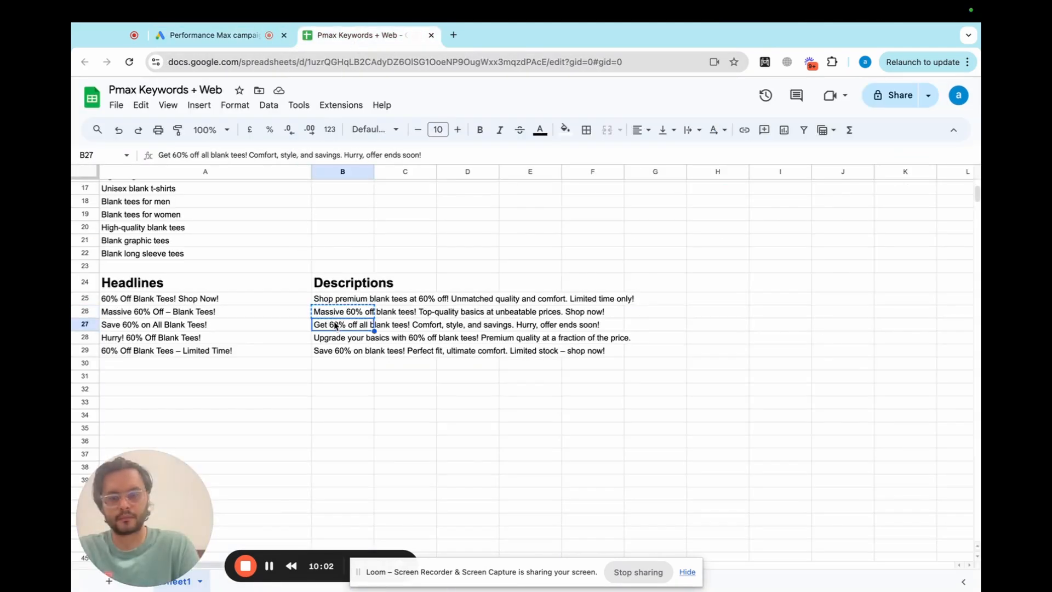
pyautogui.hotkey('ctrl', 'c')
pyautogui.click(218, 36)
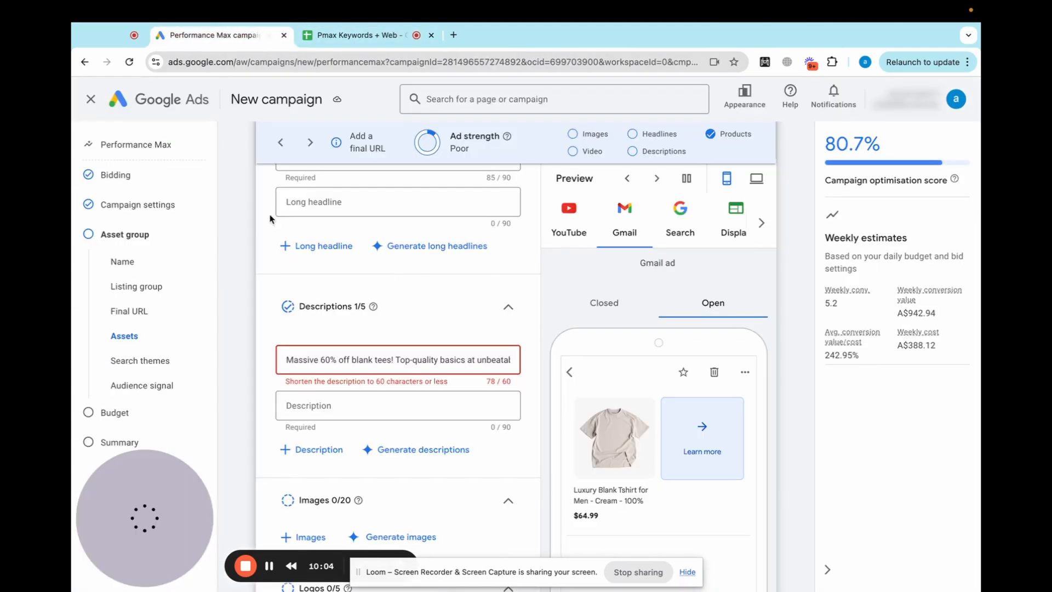
pyautogui.click(324, 408)
pyautogui.hotkey('ctrl', 'v')
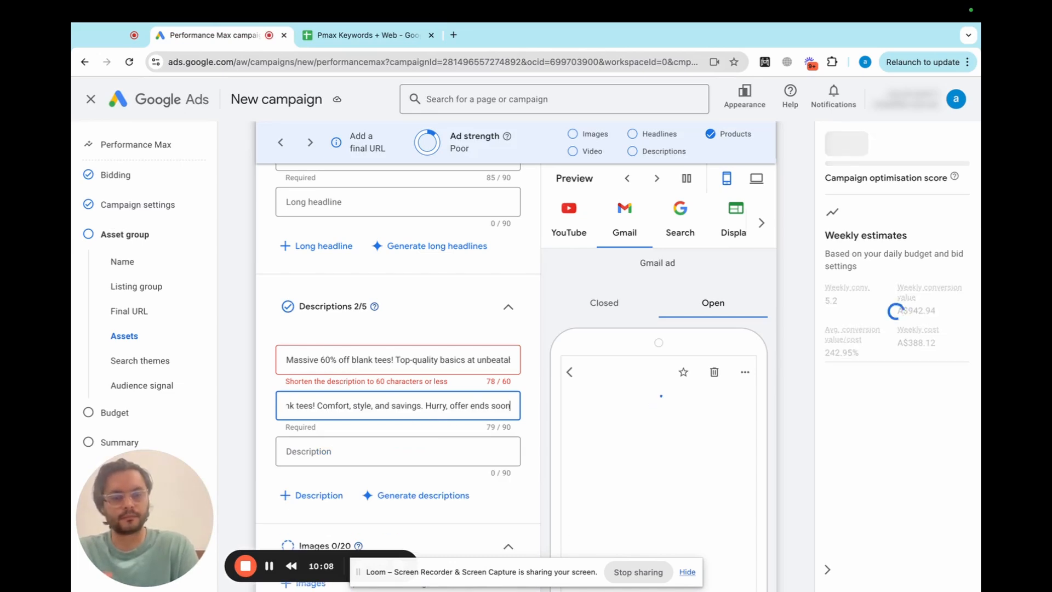
# Shorten the 60-character description to "Massive 60% off blank tees! Top-quality basics"
pyautogui.click(503, 359)
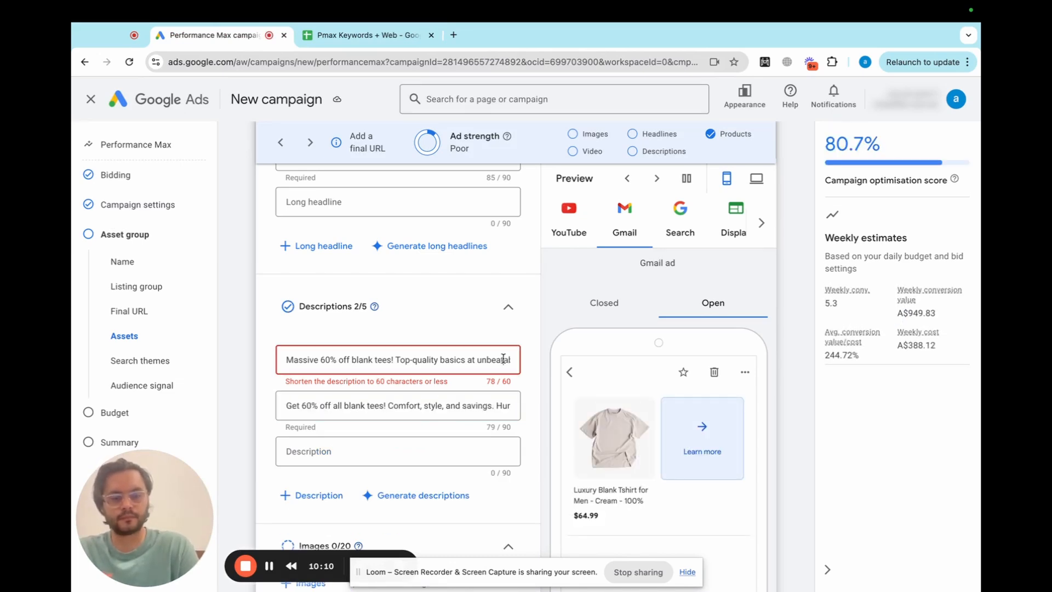
pyautogui.press('Right')
pyautogui.press('Right')
pyautogui.press('Right')
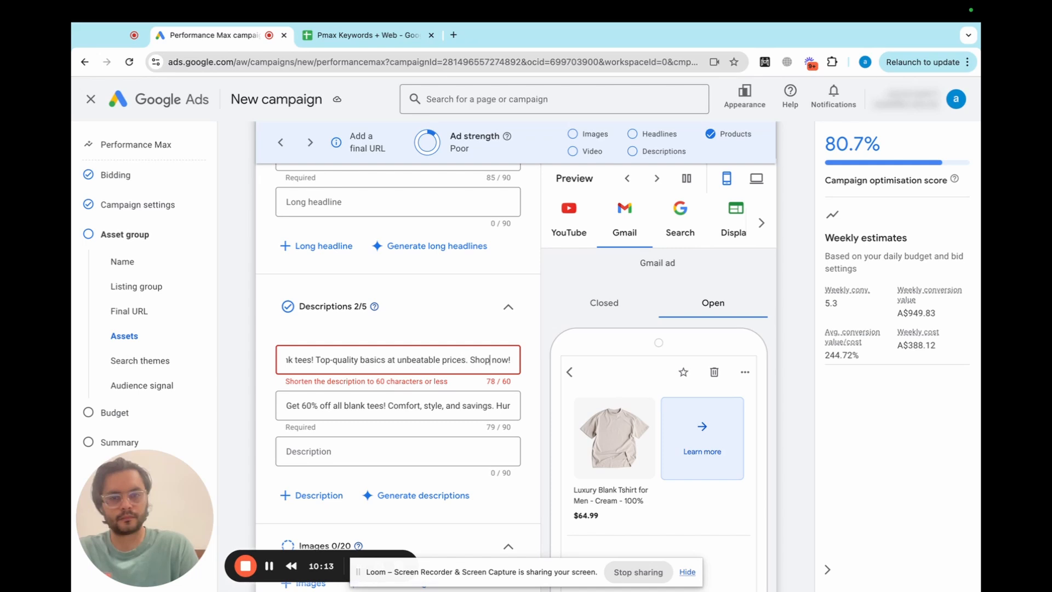
pyautogui.press('BackSpace')
pyautogui.press('BackSpace')
pyautogui.press('BackSpace')
pyautogui.press('BackSpace')
pyautogui.press('BackSpace')
pyautogui.press('BackSpace')
pyautogui.press('BackSpace')
pyautogui.press('BackSpace')
pyautogui.press('BackSpace')
pyautogui.press('BackSpace')
pyautogui.press('BackSpace')
pyautogui.press('BackSpace')
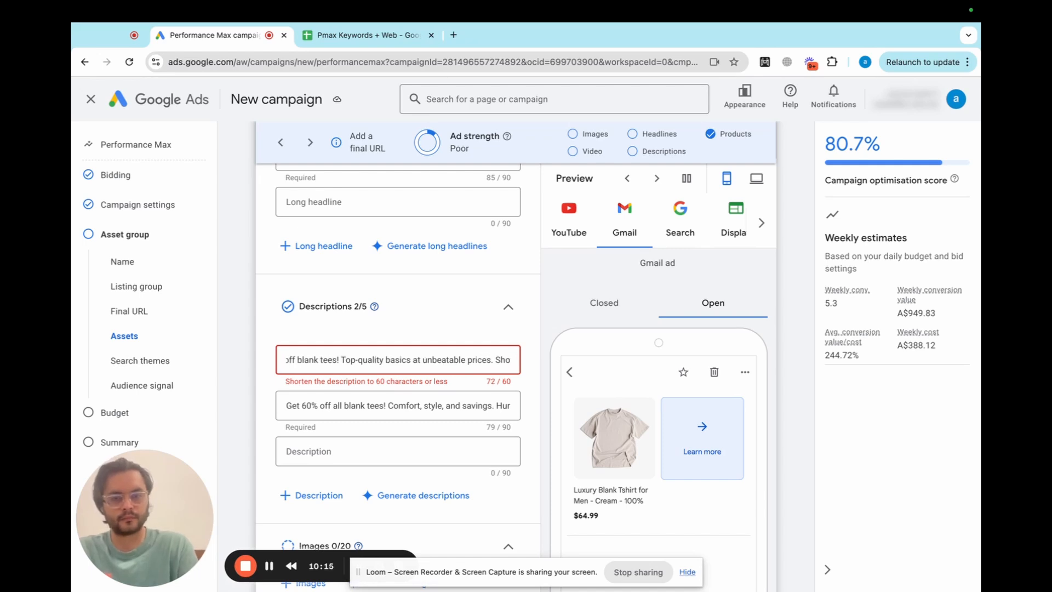
pyautogui.press('BackSpace')
pyautogui.press('BackSpace')
pyautogui.press('BackSpace')
pyautogui.press('BackSpace')
pyautogui.press('BackSpace')
pyautogui.press('BackSpace')
pyautogui.press('BackSpace')
pyautogui.press('BackSpace')
pyautogui.press('BackSpace')
pyautogui.press('BackSpace')
pyautogui.press('BackSpace')
pyautogui.press('BackSpace')
pyautogui.press('BackSpace')
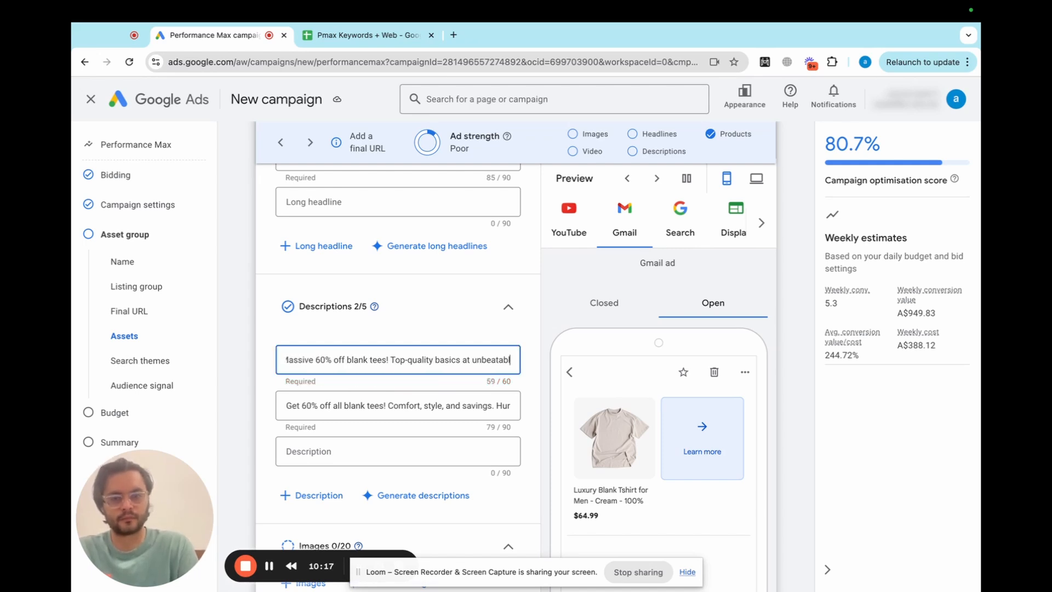
pyautogui.press('BackSpace')
pyautogui.press('BackSpace')
pyautogui.press('BackSpace')
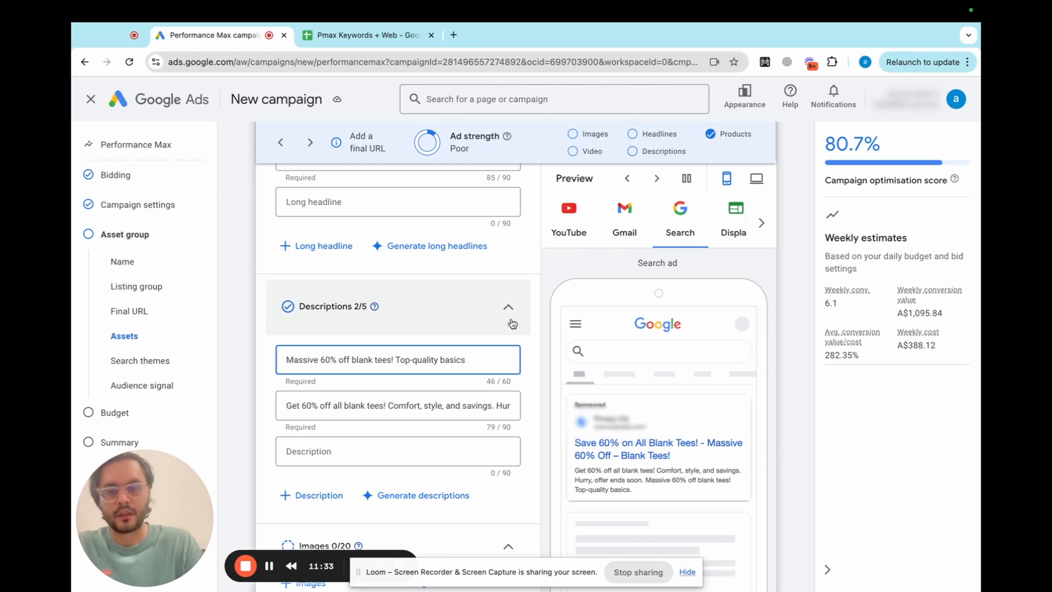
# Open the image selection for the asset group and review the asset library and upload sources, including the cloud storage options
pyautogui.scroll(-2, 378, 523)
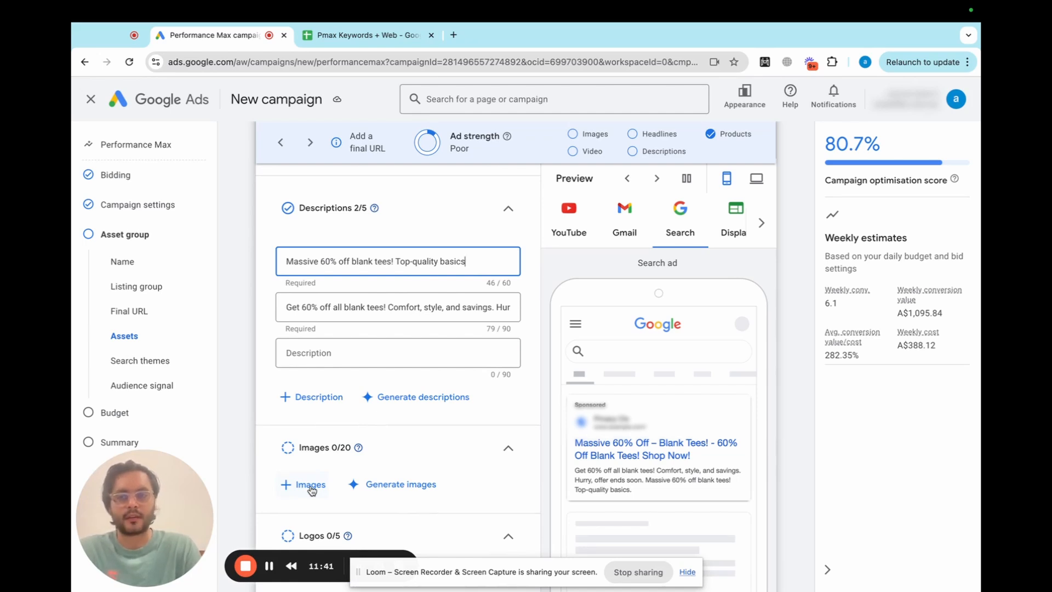
pyautogui.click(310, 484)
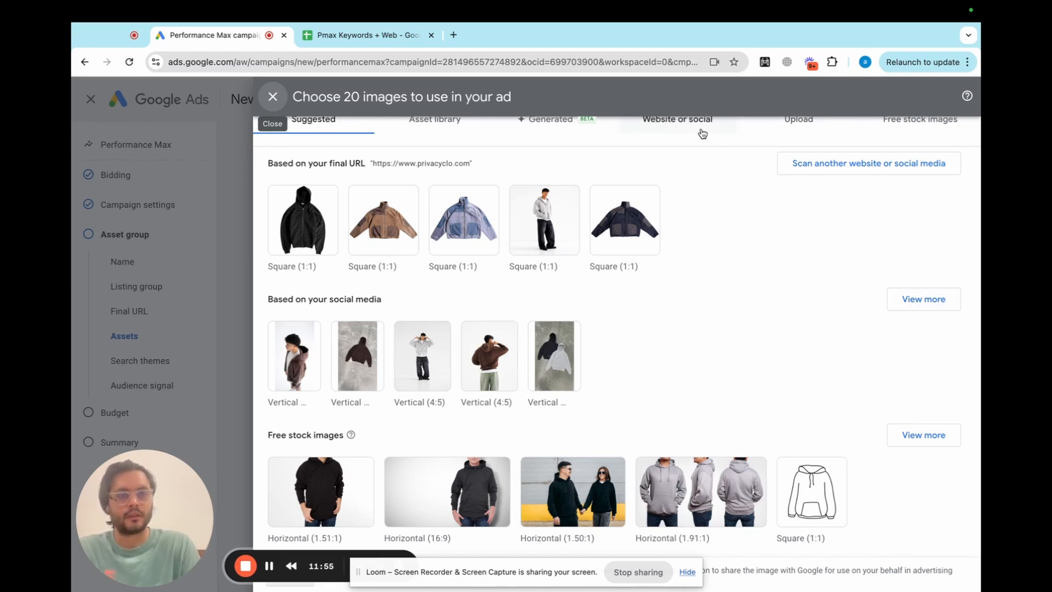
pyautogui.click(789, 123)
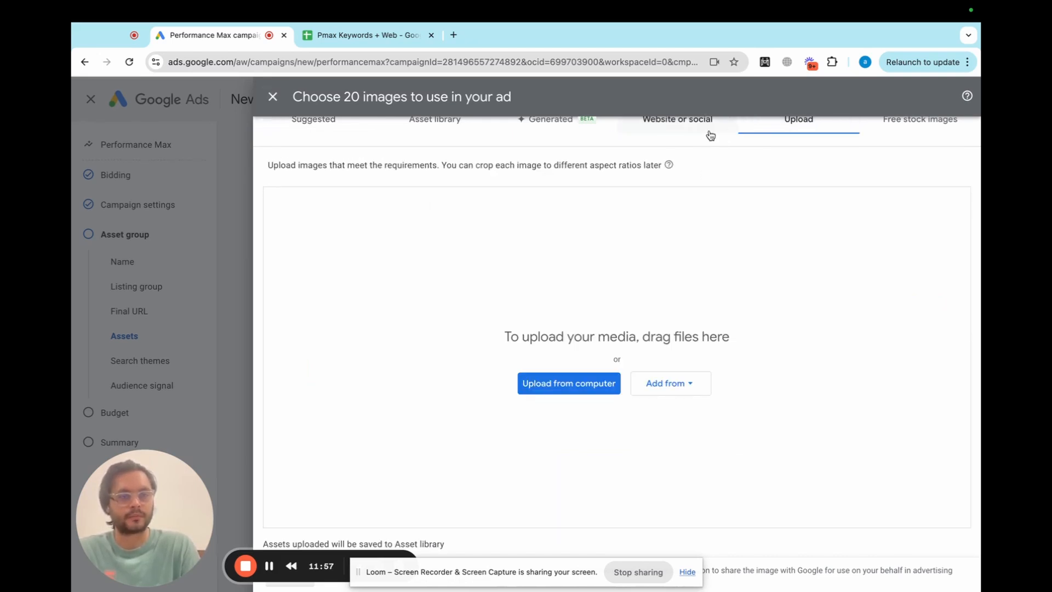
pyautogui.click(420, 131)
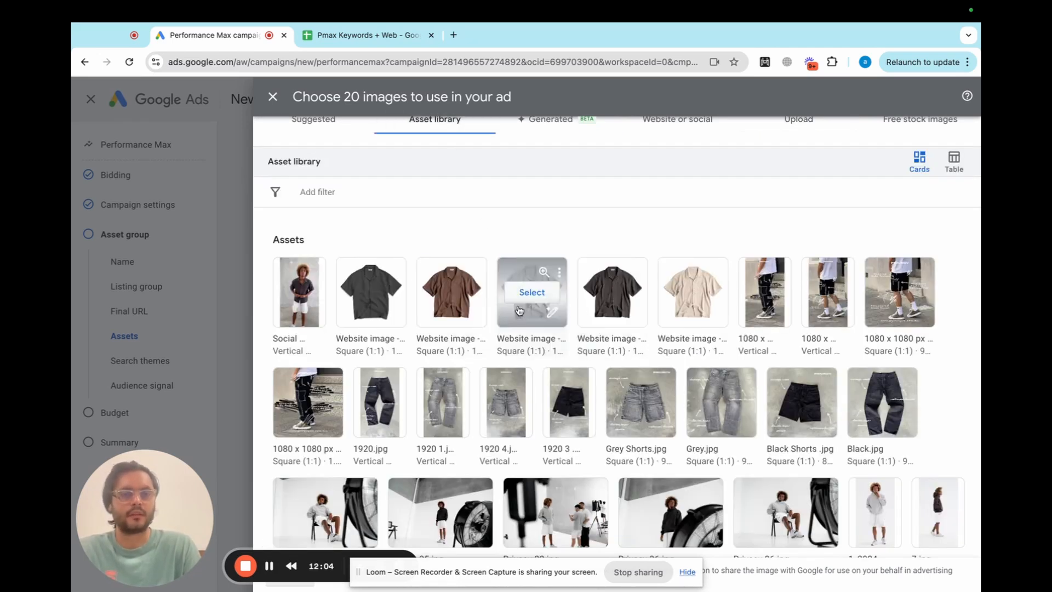
pyautogui.scroll(-2, 633, 305)
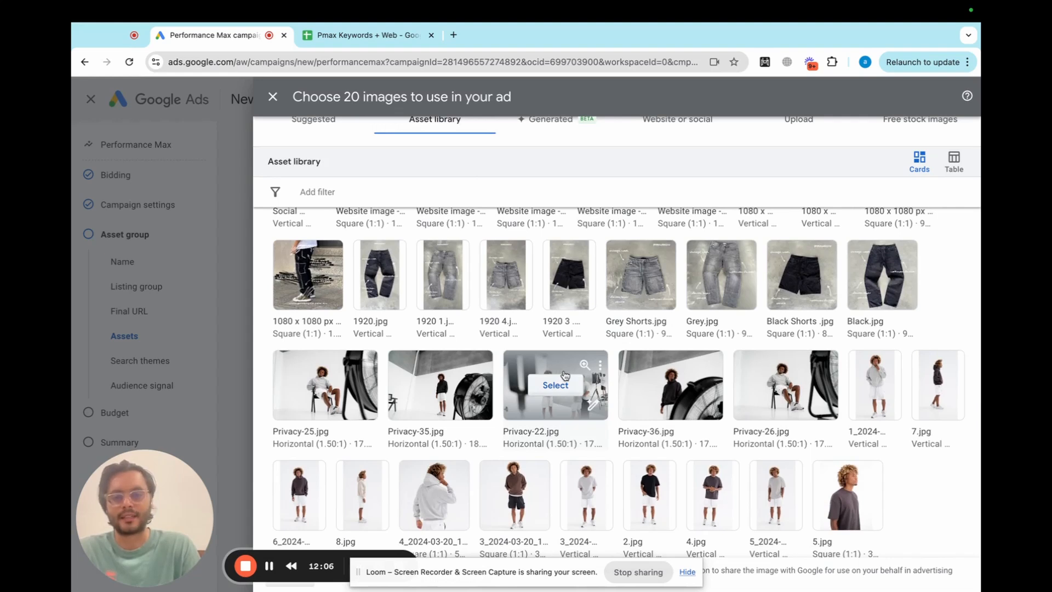
pyautogui.scroll(2, 651, 249)
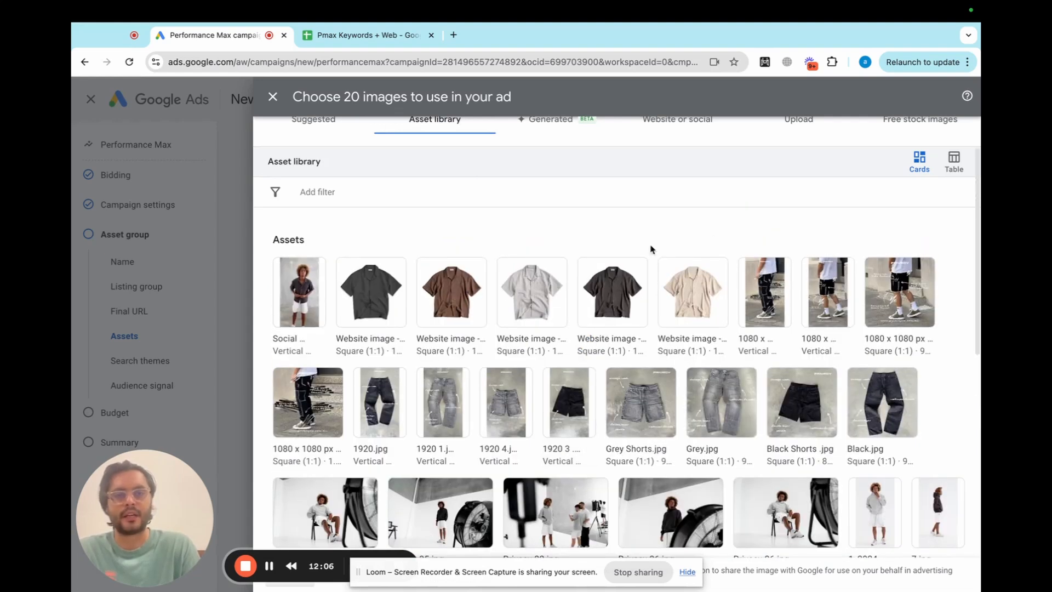
pyautogui.click(797, 127)
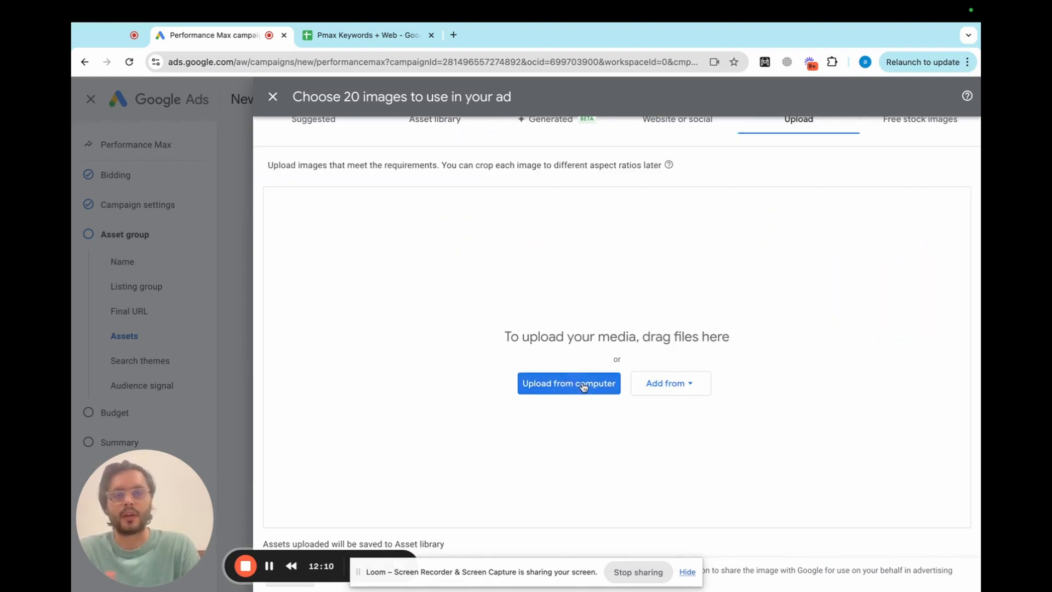
pyautogui.click(649, 383)
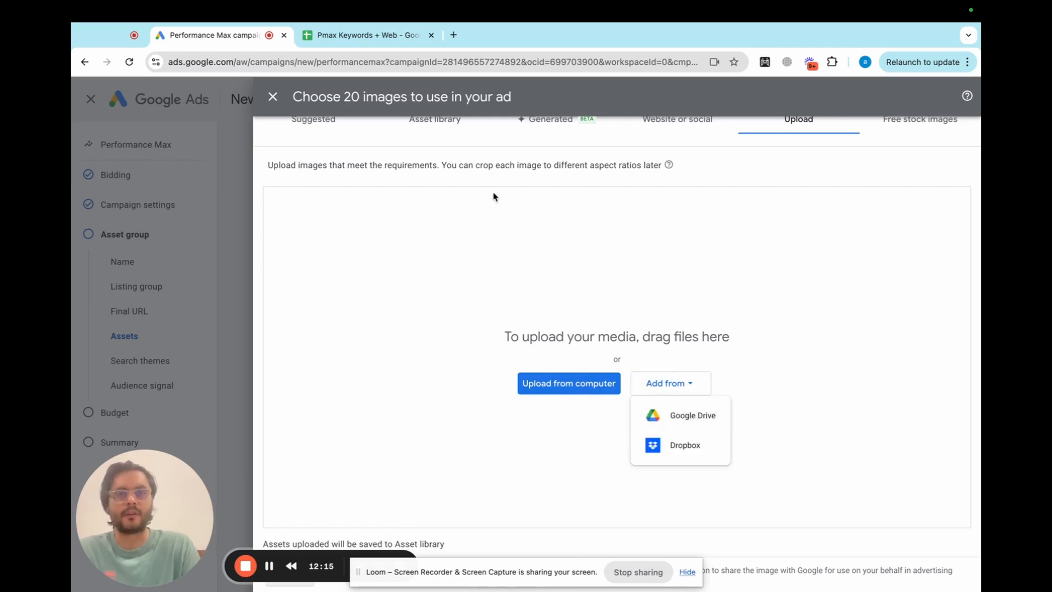
# Add 13.jpg, 18.jpg, 23.jpg, 10.jpg and 11.jpg from the asset library to the asset group and save the selection
pyautogui.click(443, 132)
pyautogui.scroll(-5, 571, 362)
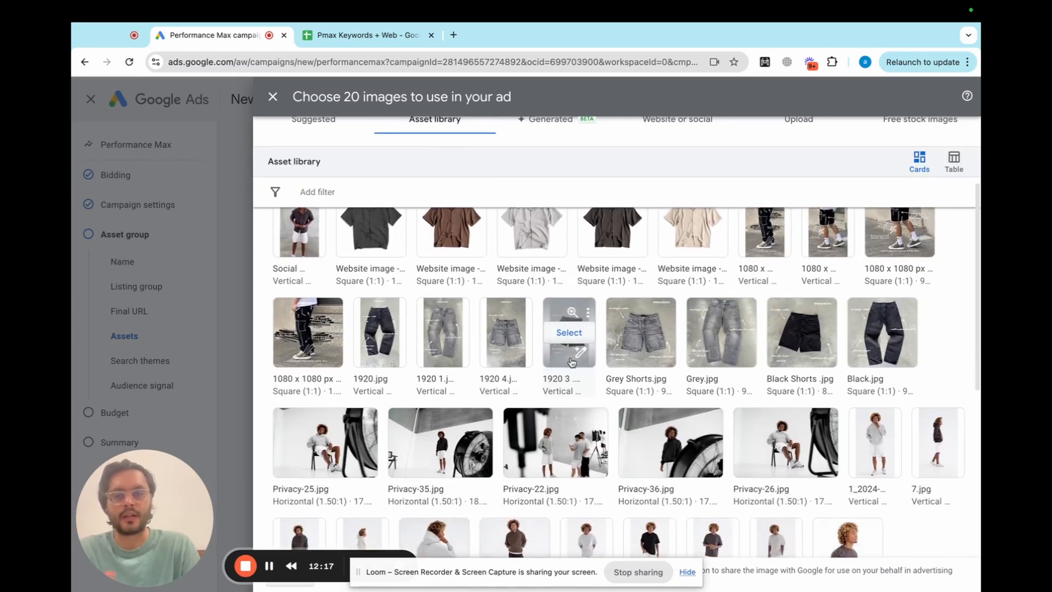
pyautogui.scroll(-3, 571, 362)
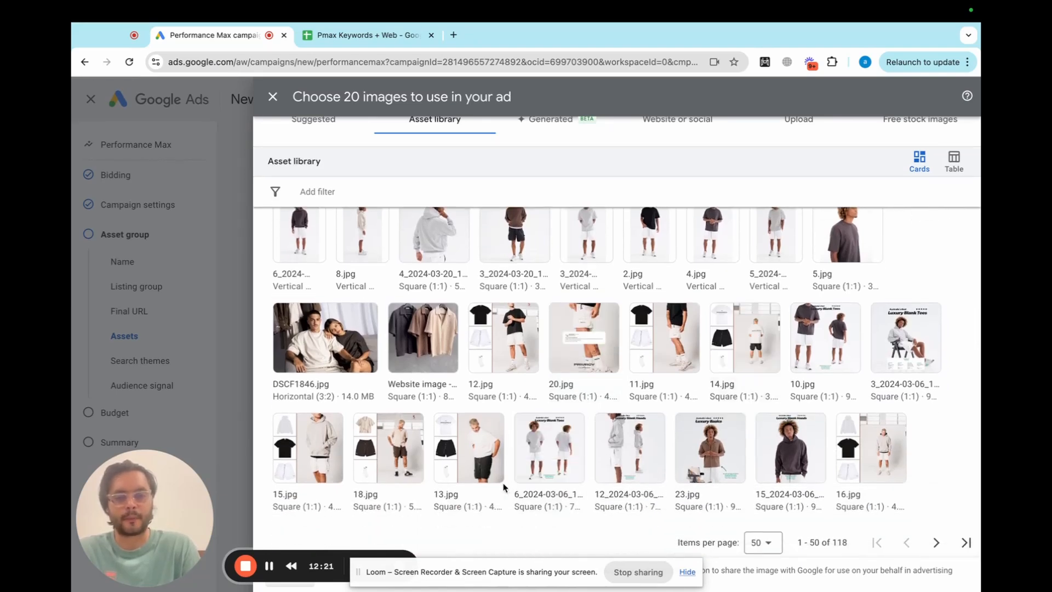
pyautogui.click(465, 449)
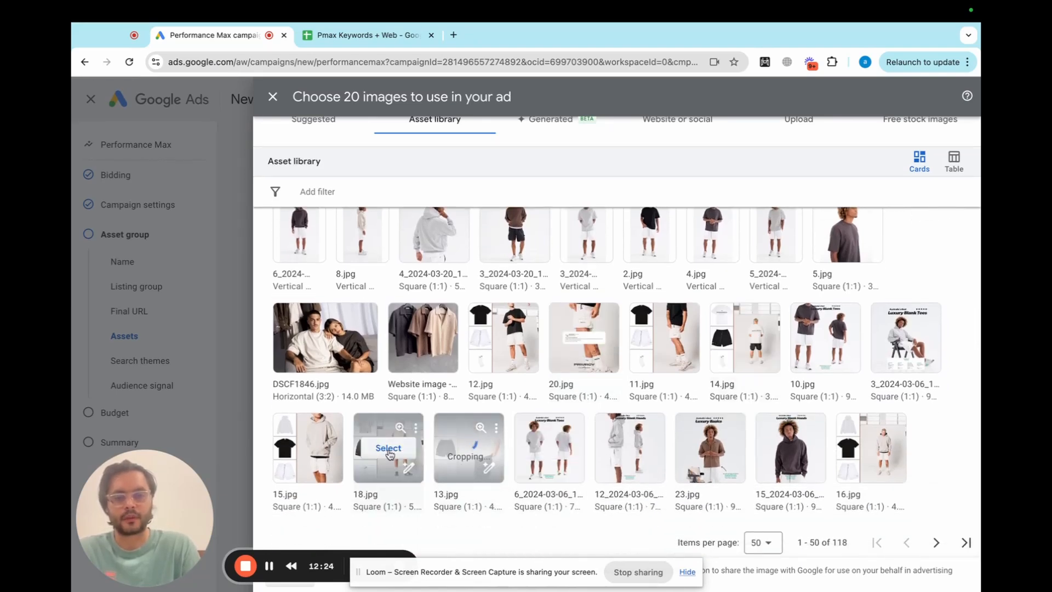
pyautogui.scroll(-3, 384, 313)
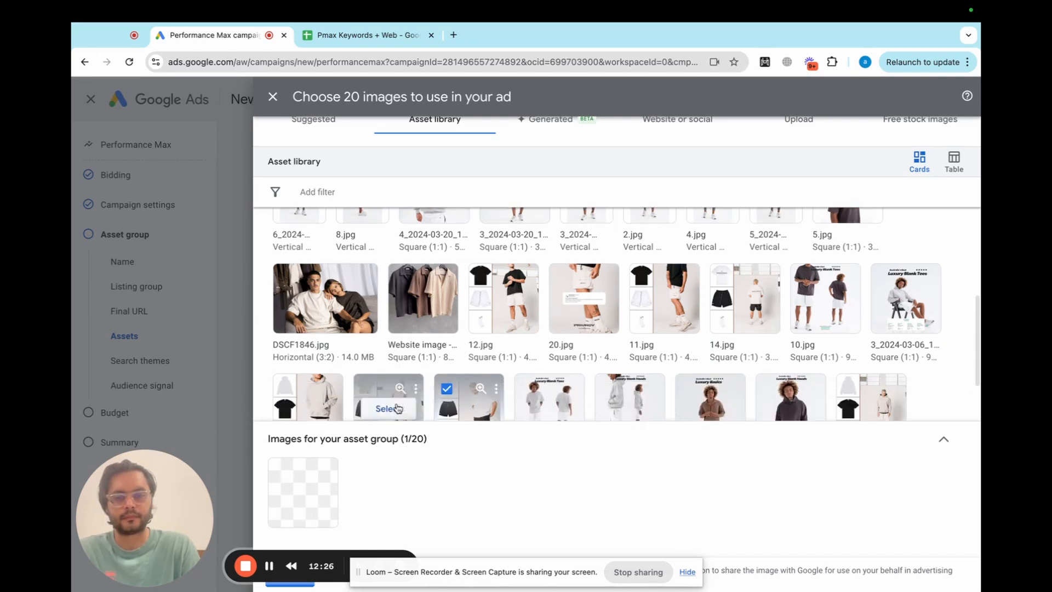
pyautogui.click(384, 312)
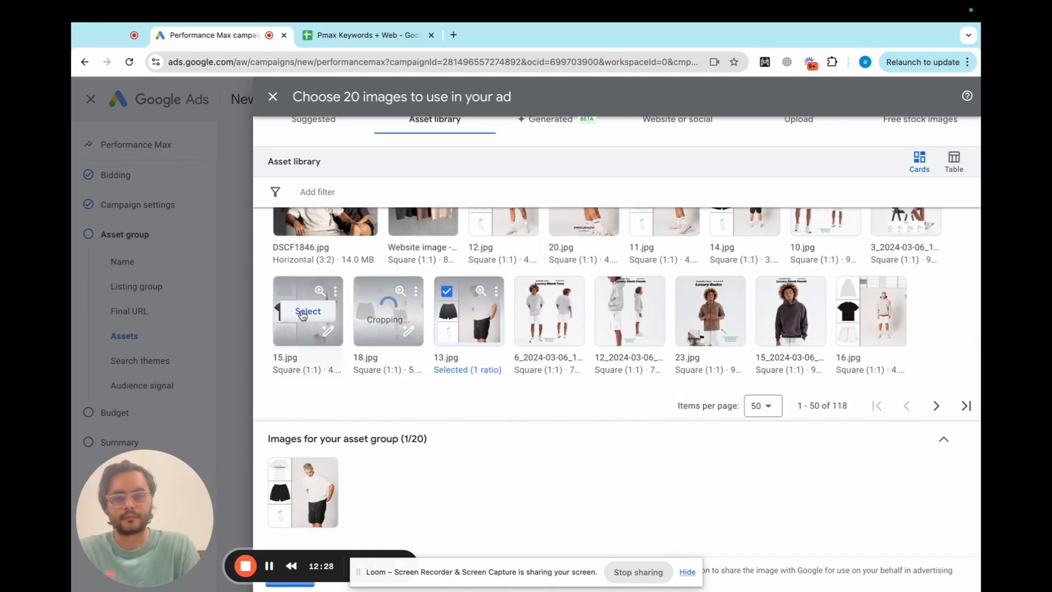
pyautogui.scroll(1, 613, 308)
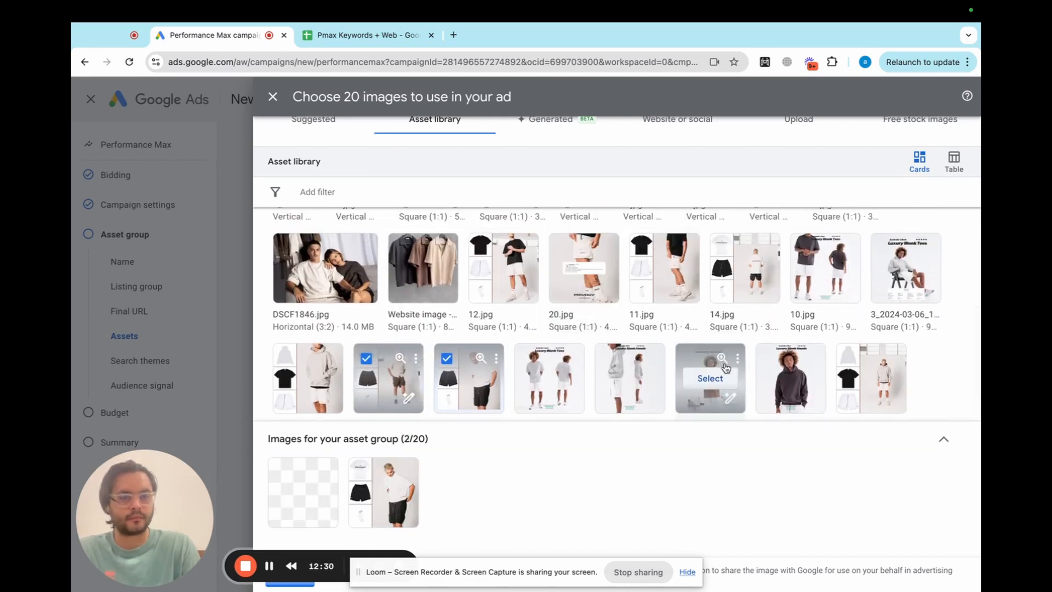
pyautogui.click(709, 377)
pyautogui.click(825, 271)
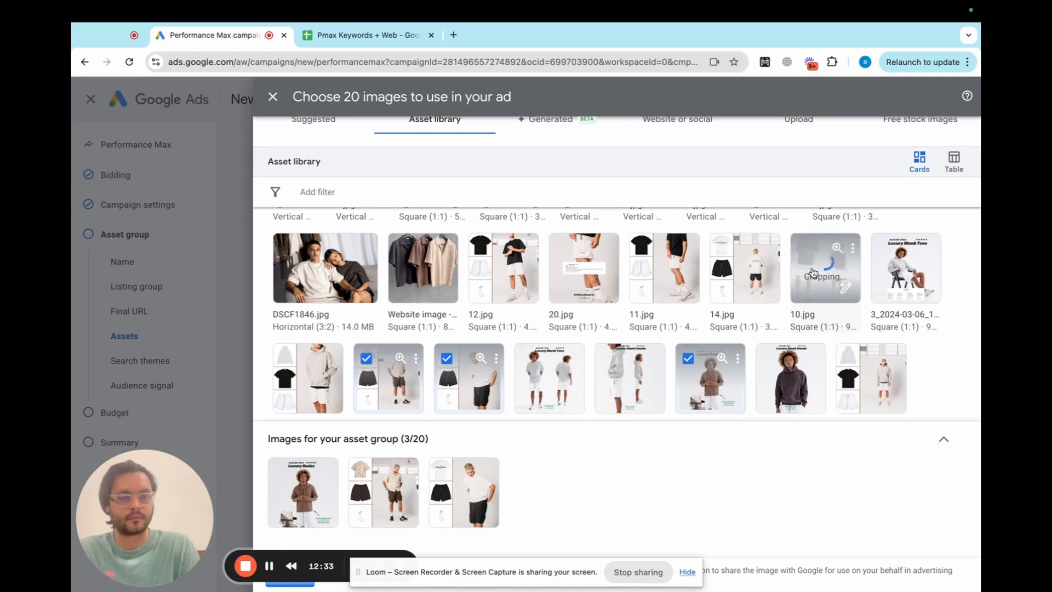
pyautogui.click(658, 276)
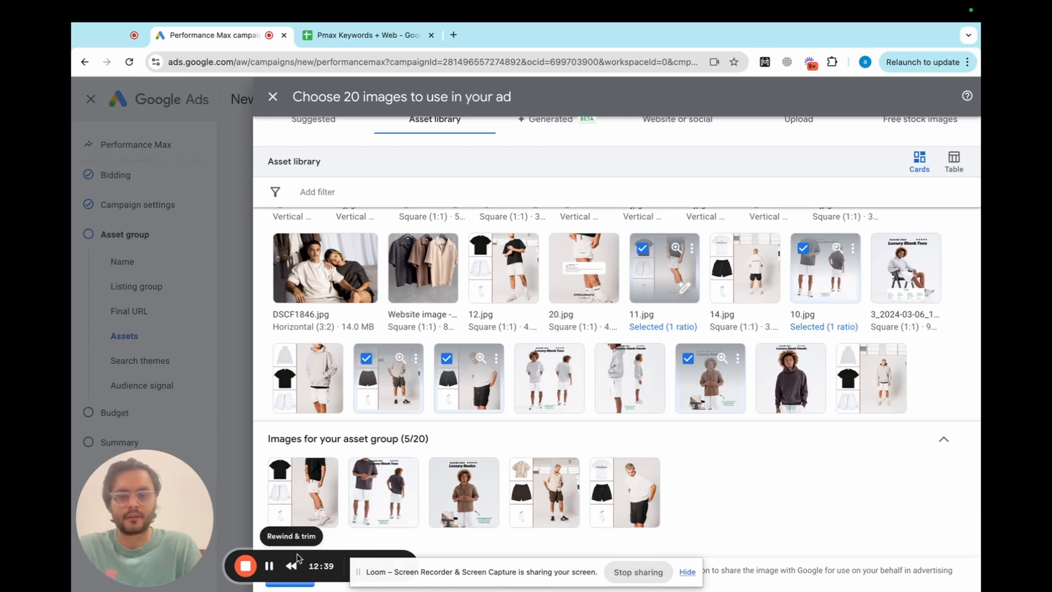
pyautogui.moveTo(315, 553); pyautogui.dragTo(998, 371)
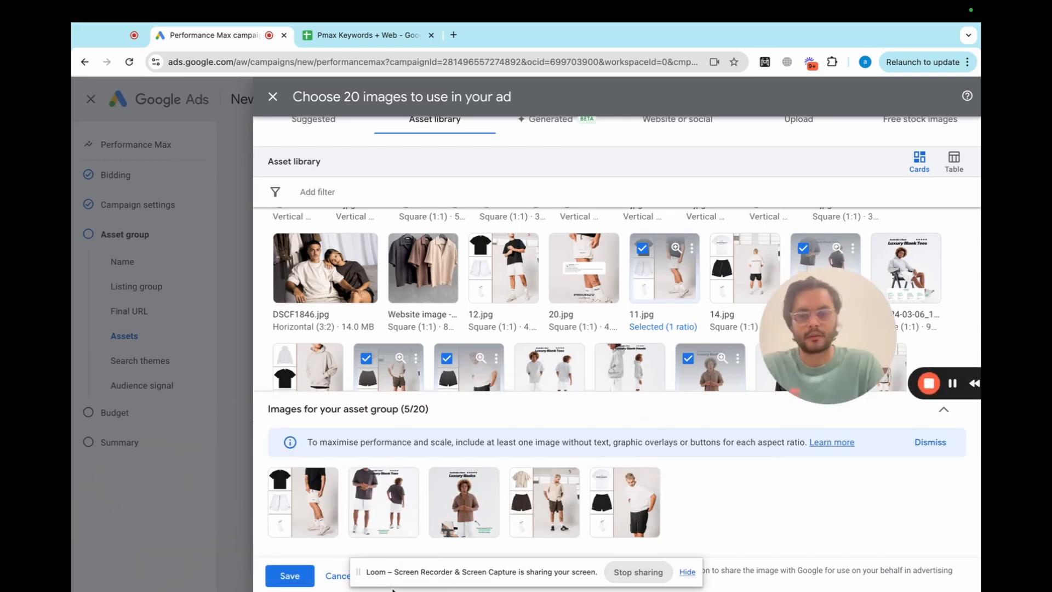
pyautogui.click(289, 575)
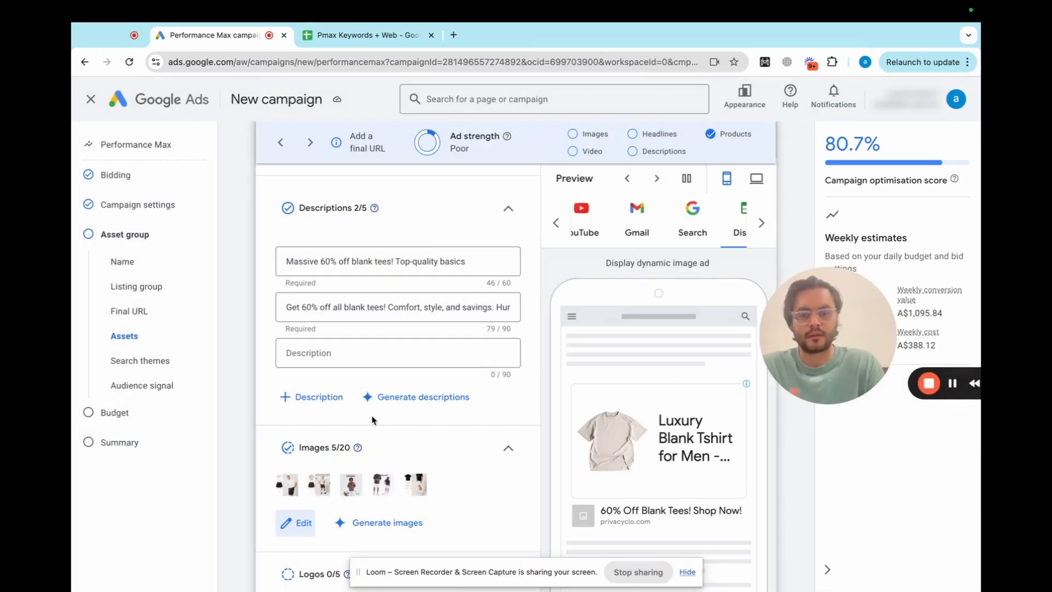
# Review the logos, business name, videos and sitelinks sections of the asset group
pyautogui.scroll(-3, 373, 419)
pyautogui.scroll(-3, 372, 420)
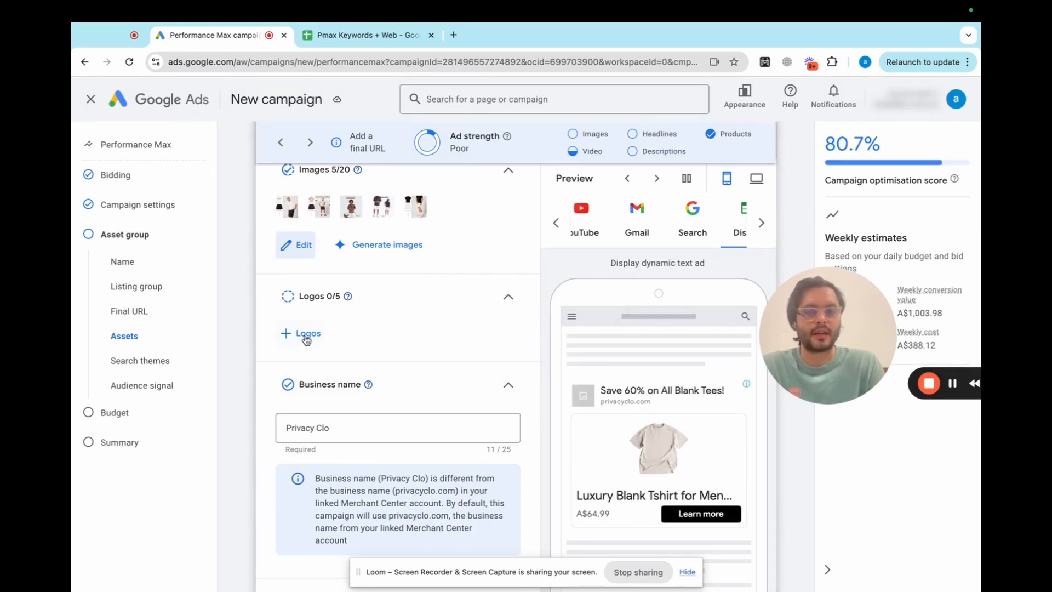
pyautogui.scroll(-1, 318, 430)
pyautogui.scroll(-6, 318, 430)
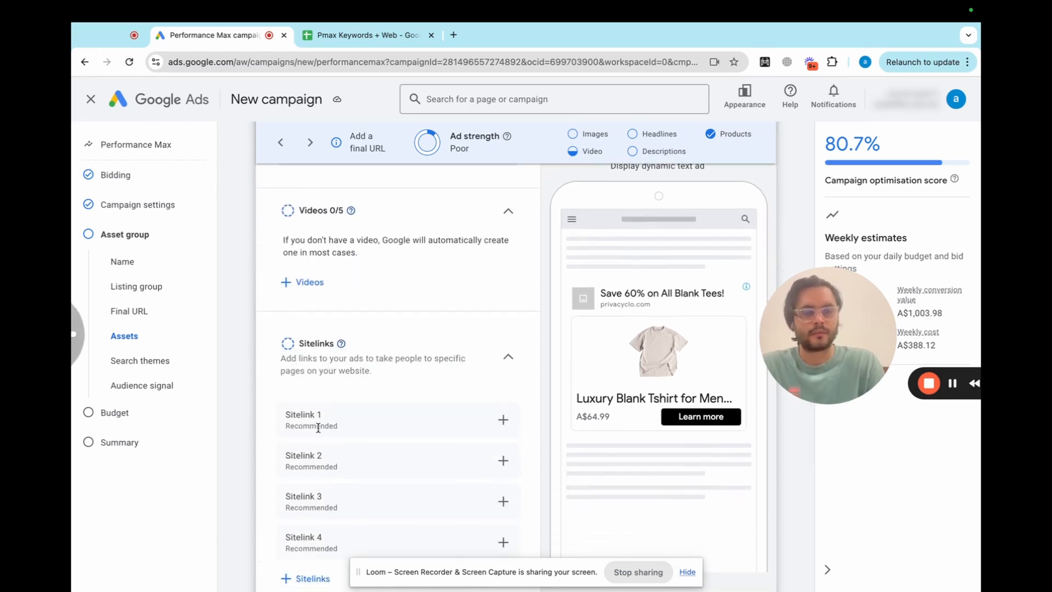
pyautogui.scroll(1, 318, 427)
pyautogui.scroll(-1, 318, 427)
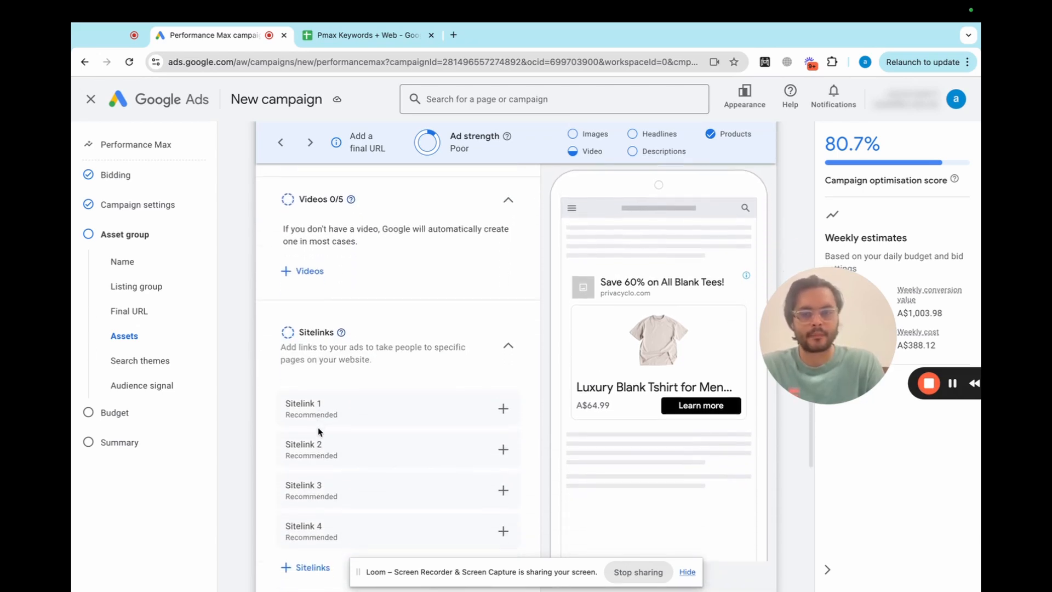
pyautogui.scroll(-1, 359, 394)
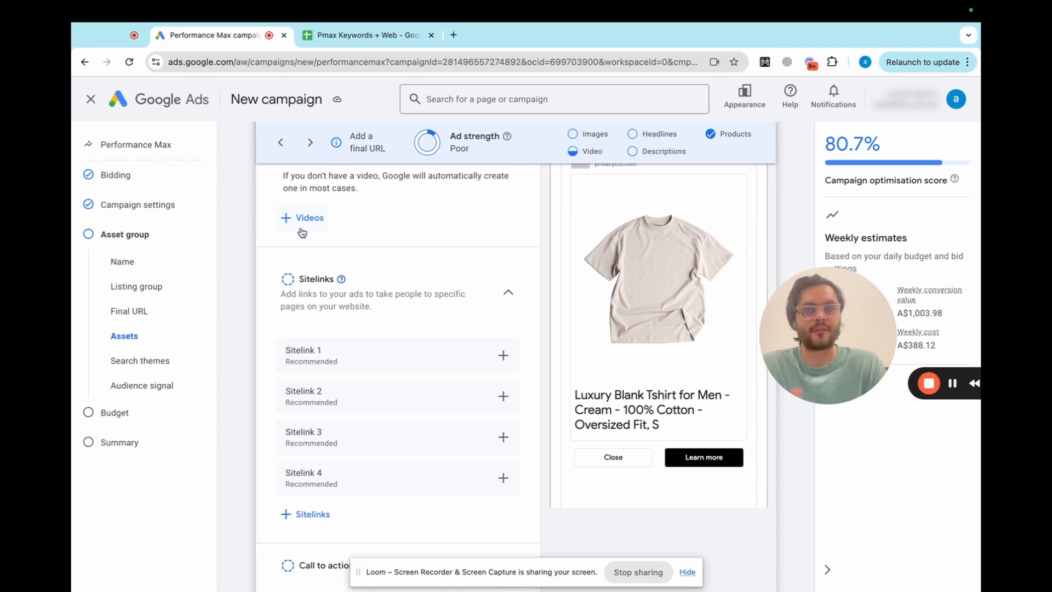
# Start the first sitelink with the text "Best Seller" and the description lines "5 star reviews" and "60% Off"
pyautogui.scroll(-1, 313, 318)
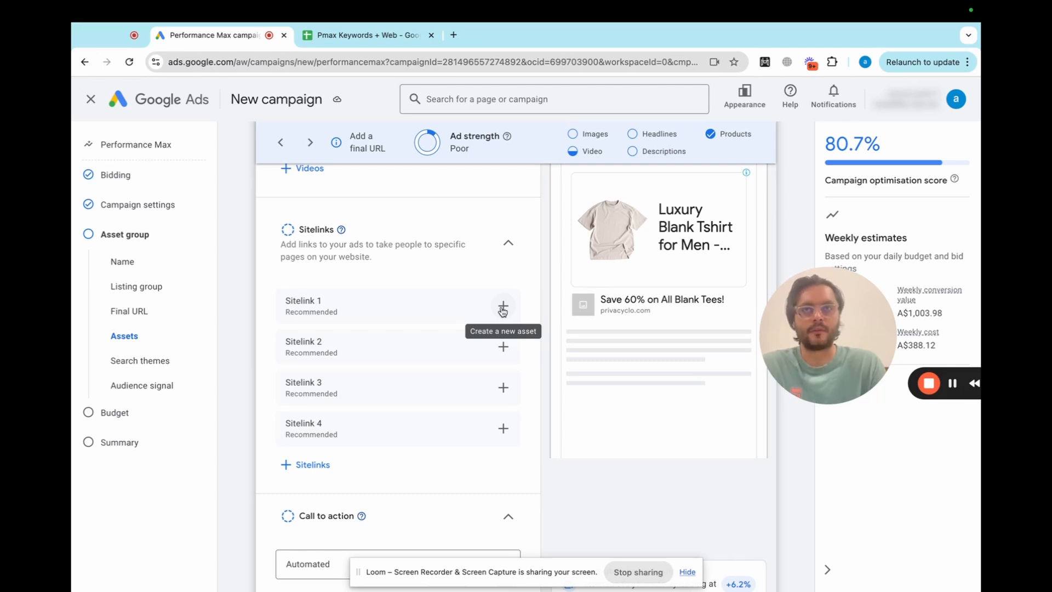
pyautogui.click(502, 310)
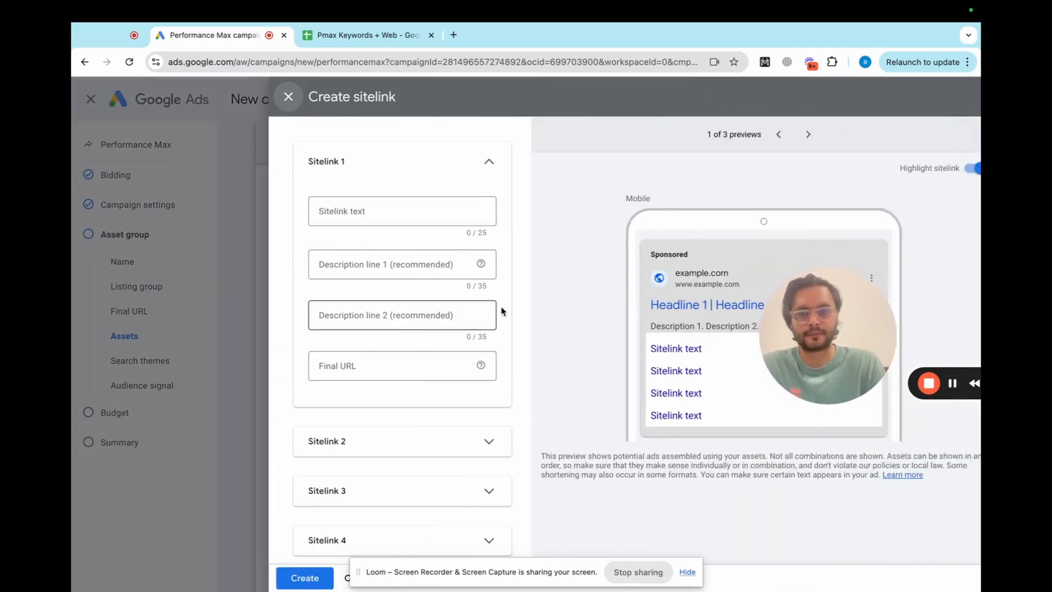
pyautogui.click(325, 212)
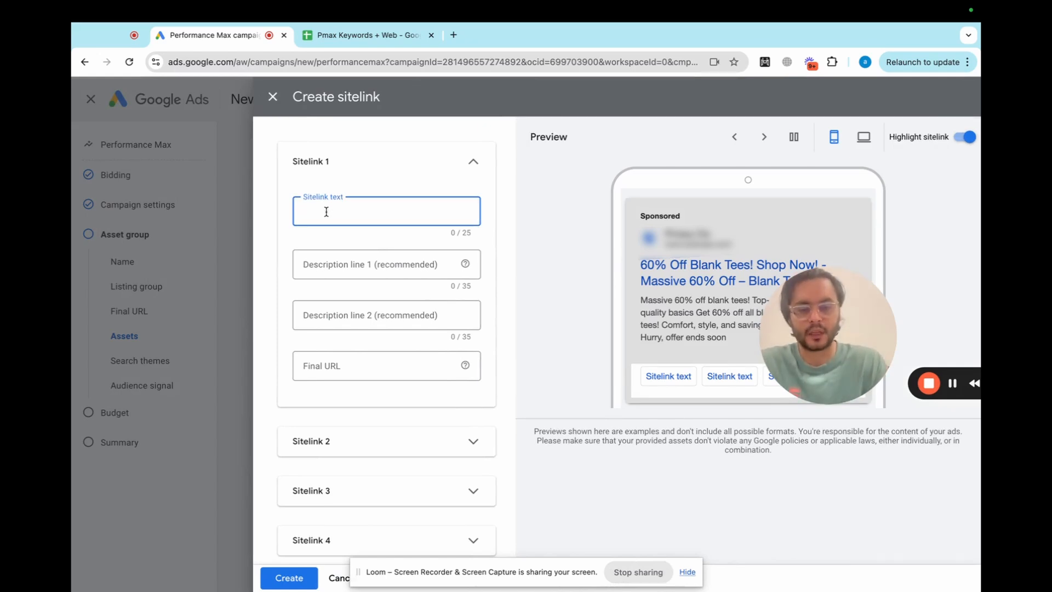
pyautogui.write('Best')
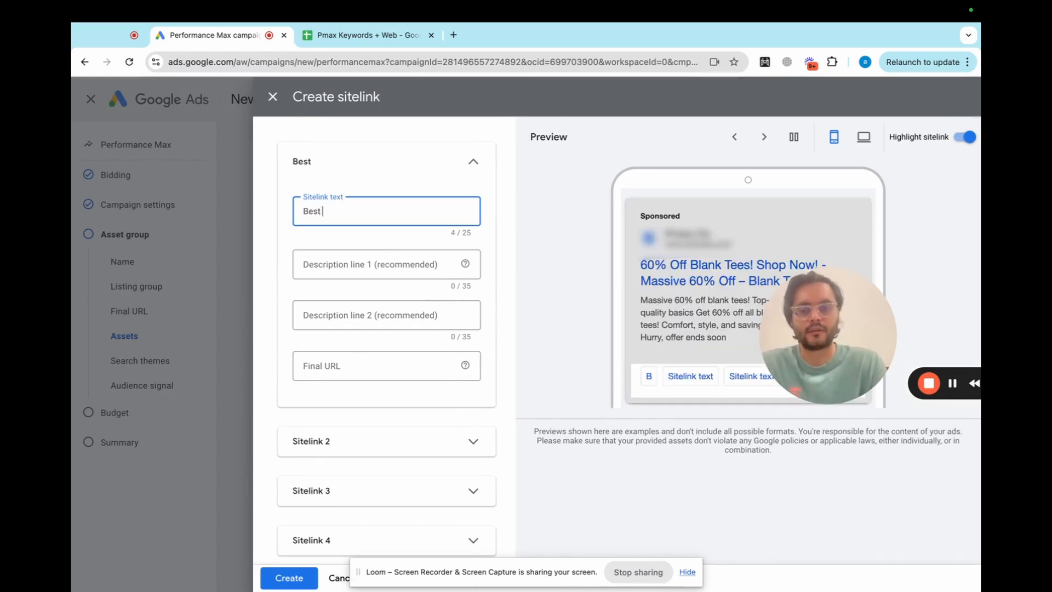
pyautogui.write(' Seller')
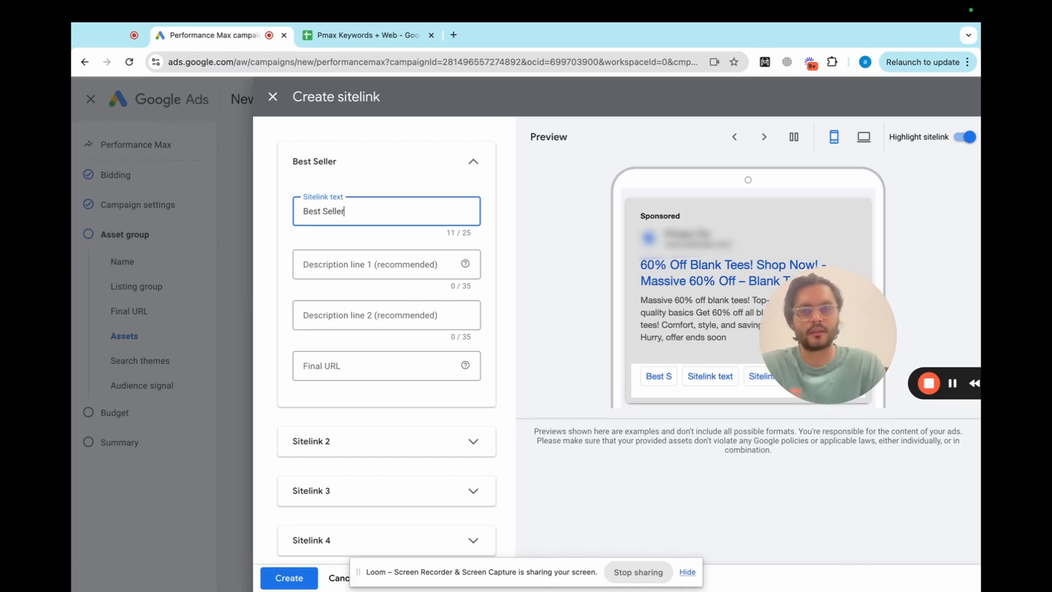
pyautogui.click(322, 264)
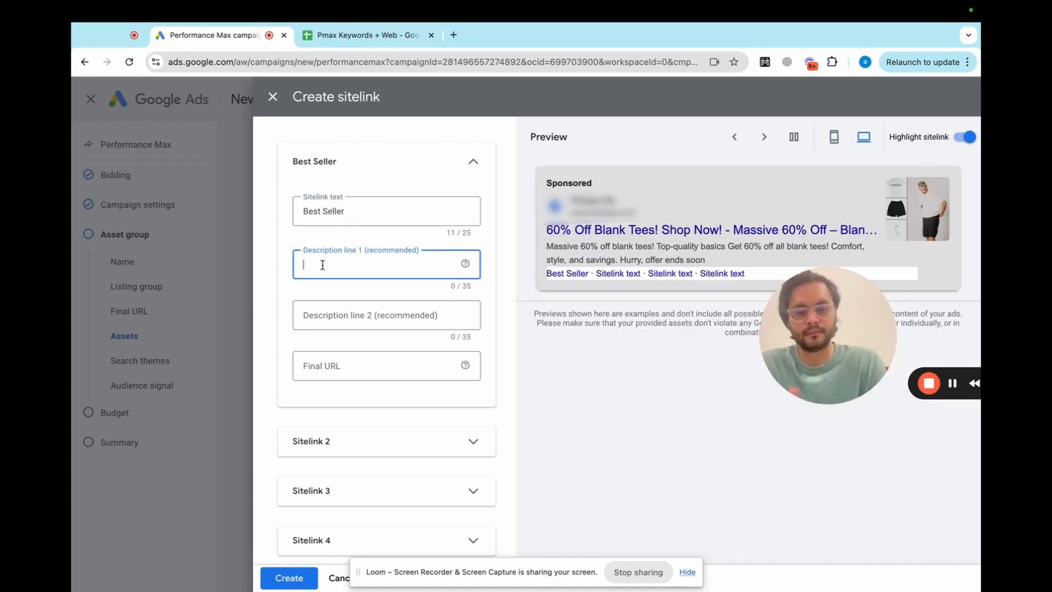
pyautogui.write('5 star reviews')
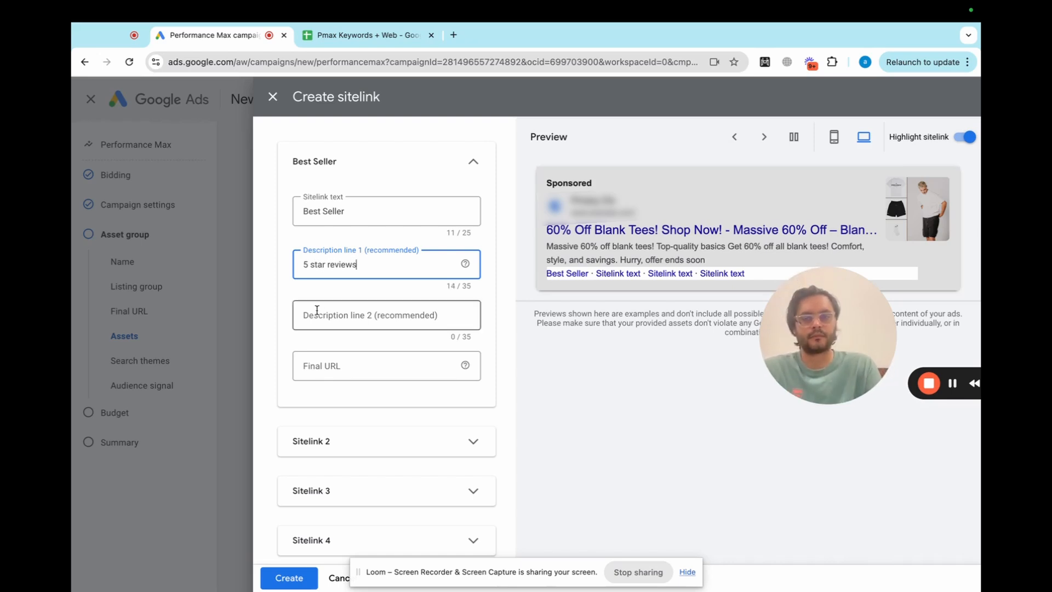
pyautogui.click(318, 310)
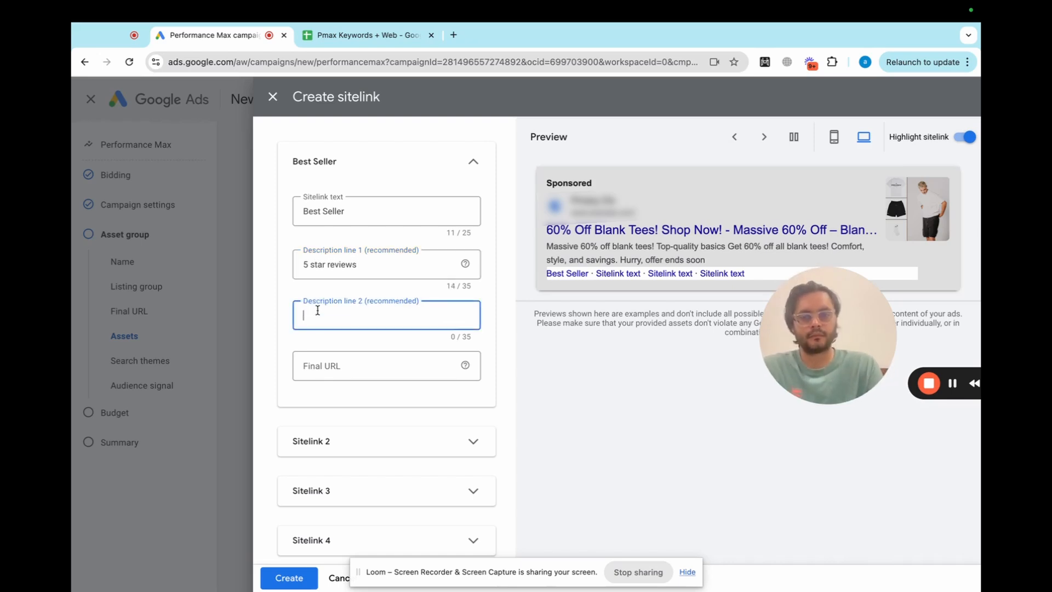
pyautogui.write('60%')
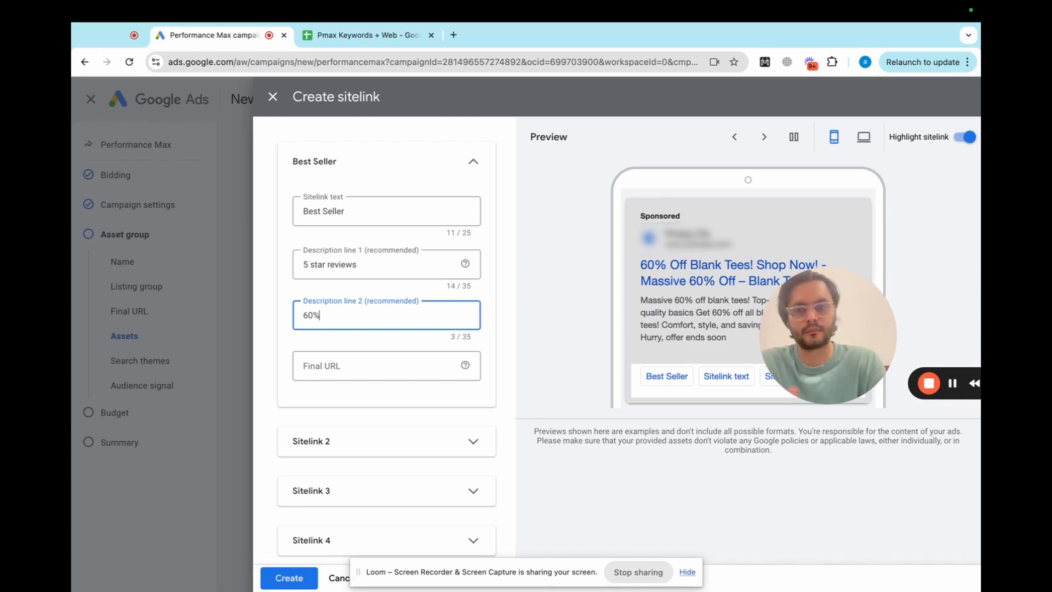
pyautogui.write(' Off')
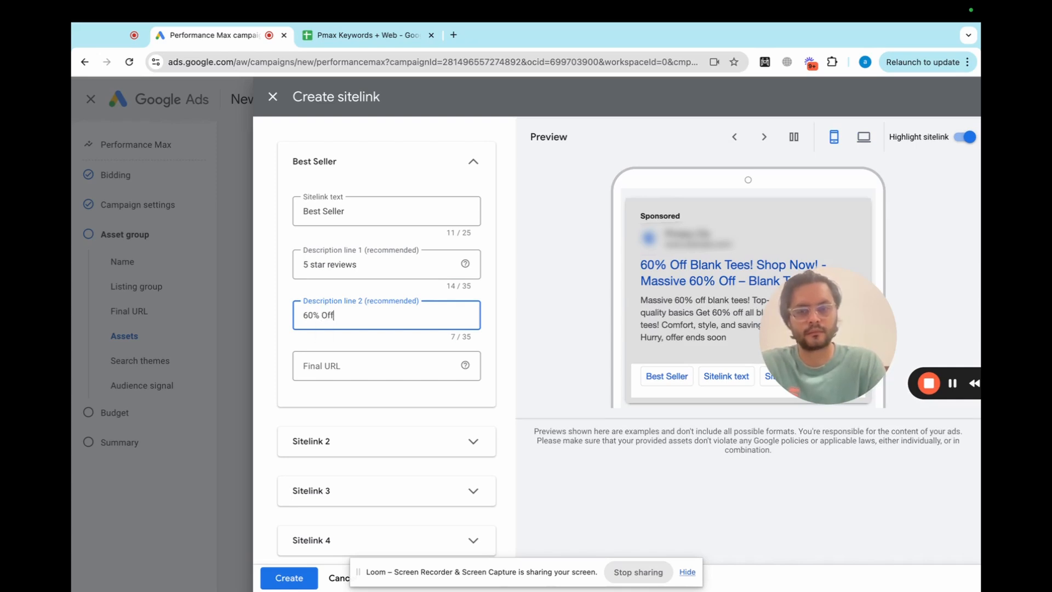
pyautogui.click(316, 366)
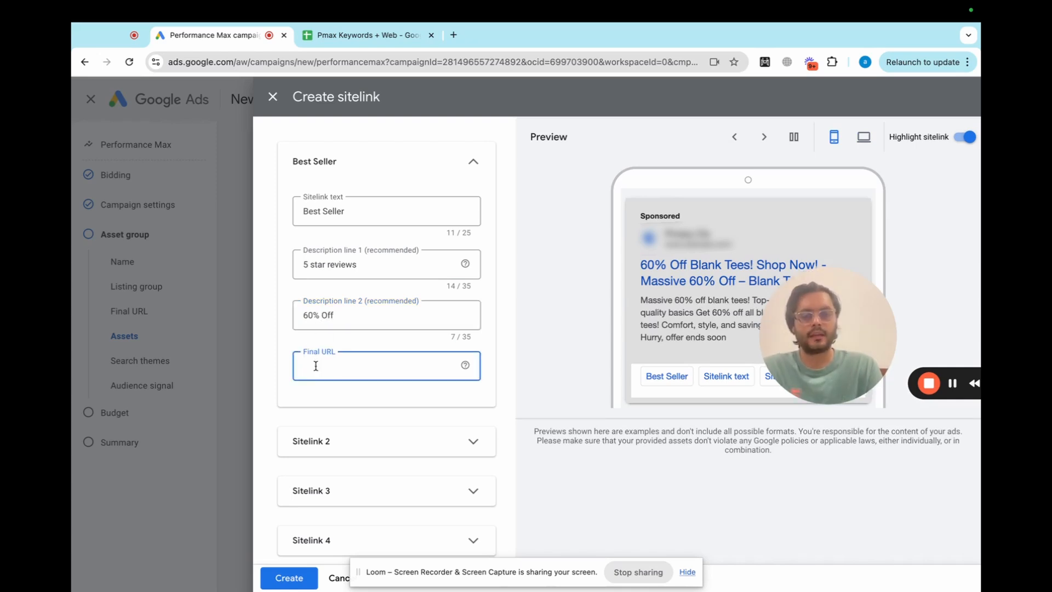
pyautogui.write('www.t')
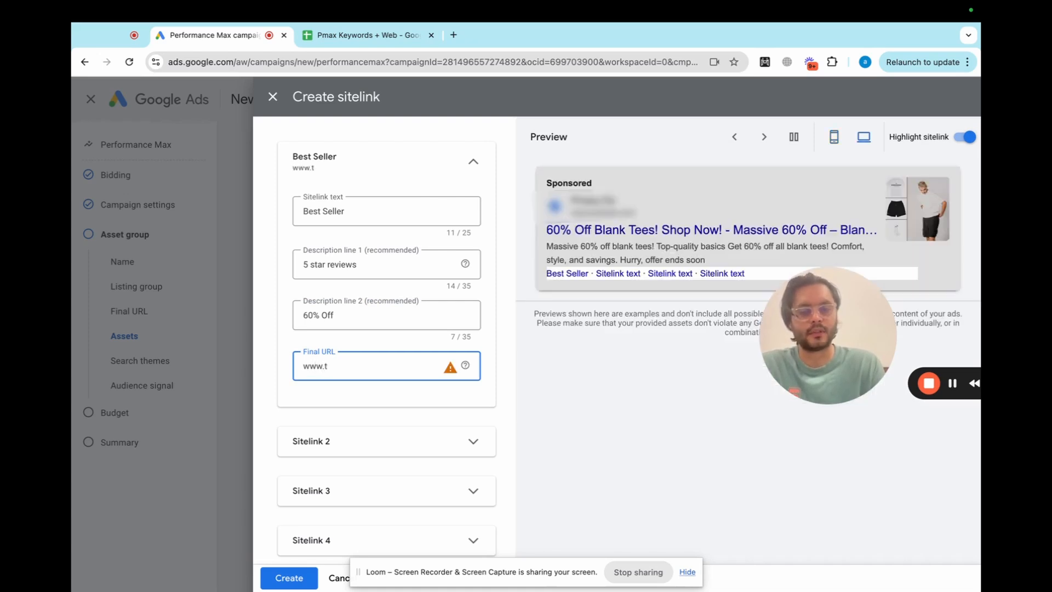
pyautogui.write('.')
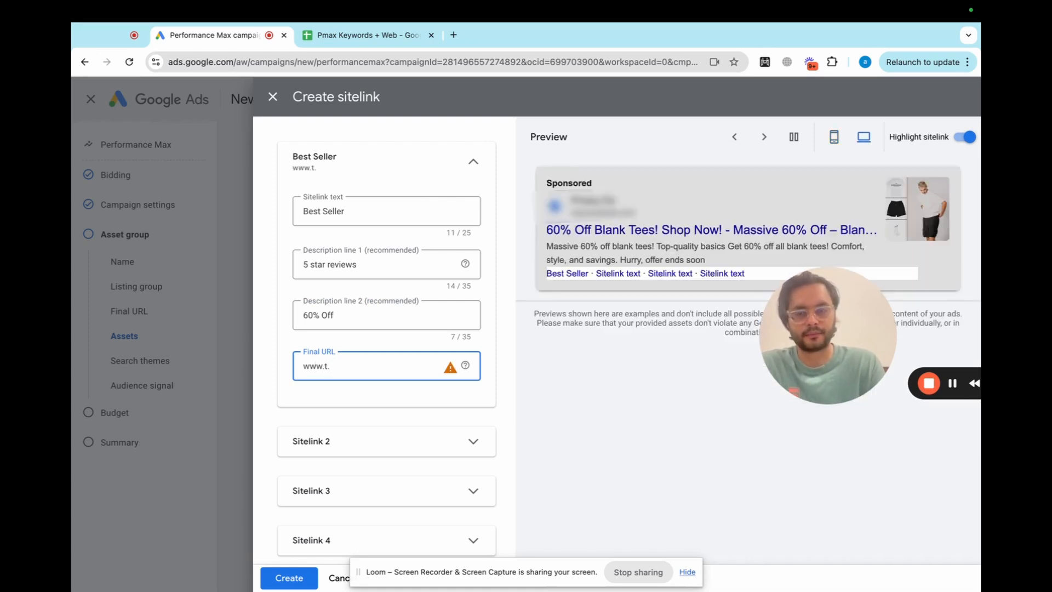
pyautogui.write('com/col')
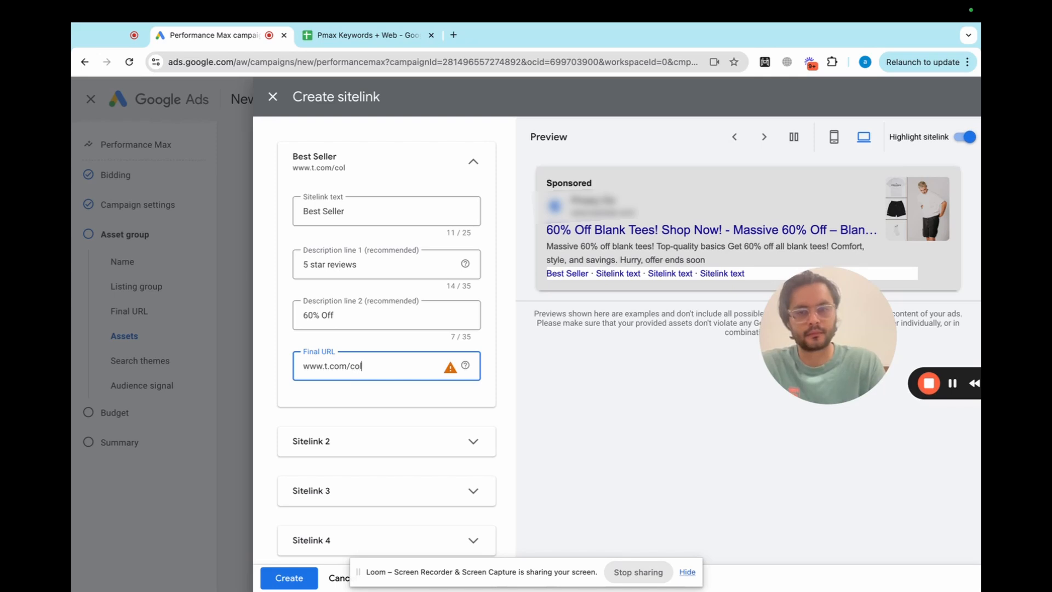
pyautogui.write('lecyio')
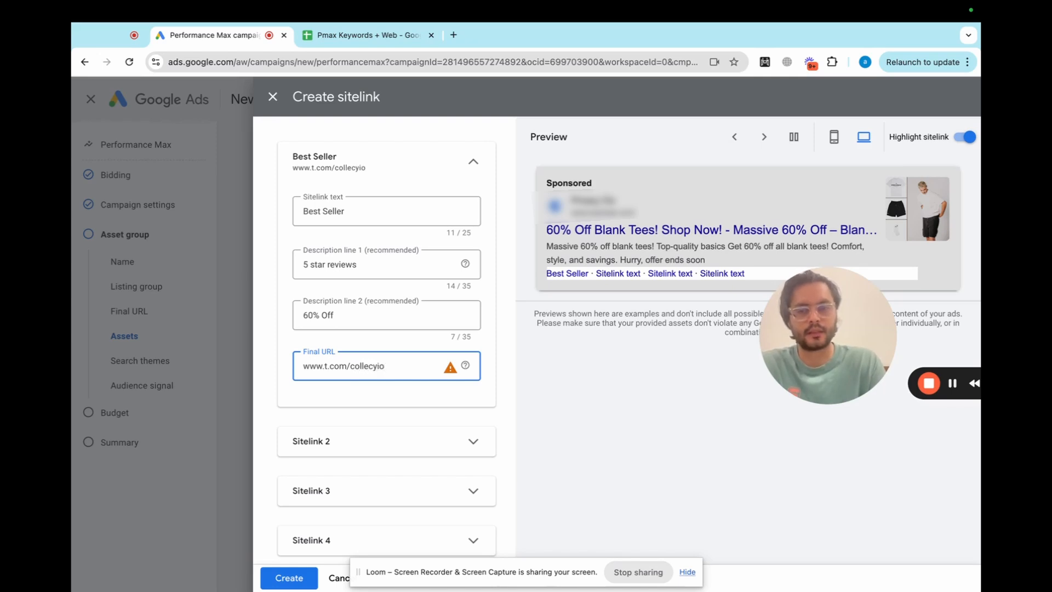
pyautogui.press('BackSpace')
pyautogui.press('BackSpace')
pyautogui.press('BackSpace')
pyautogui.write('tion')
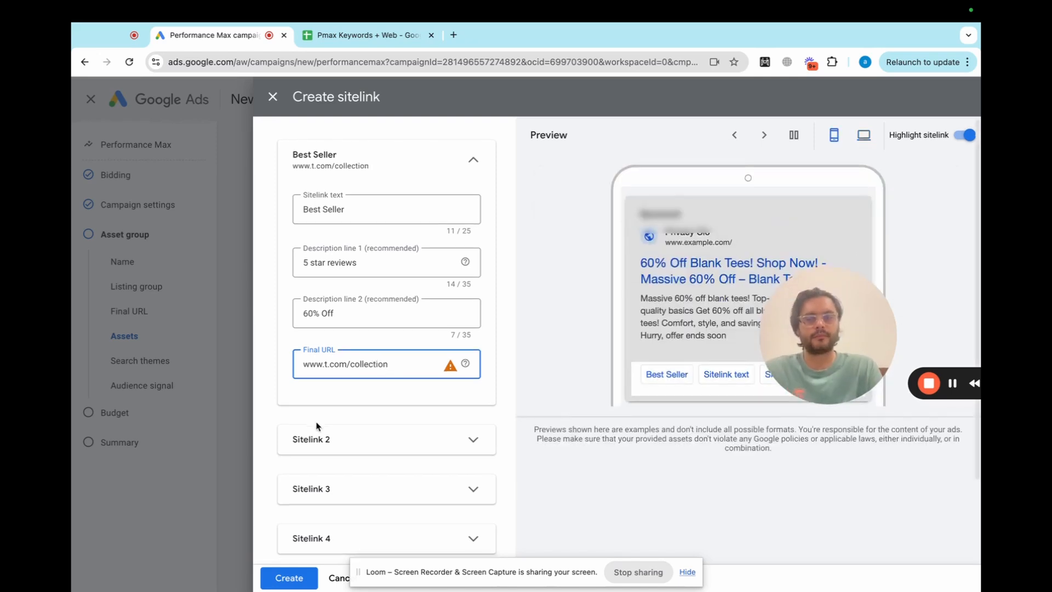
pyautogui.scroll(-2, 316, 426)
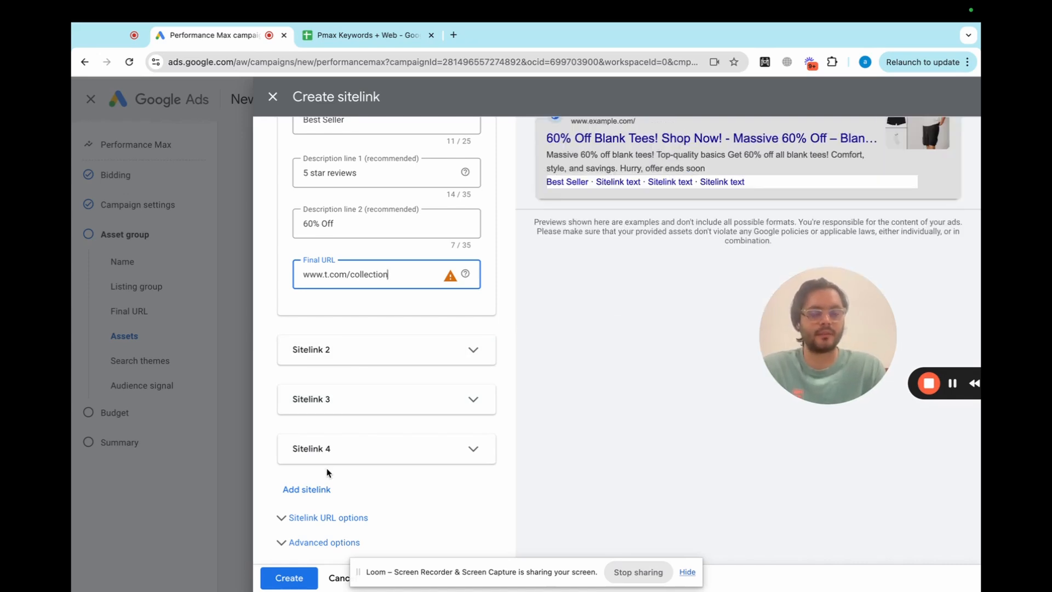
pyautogui.click(284, 585)
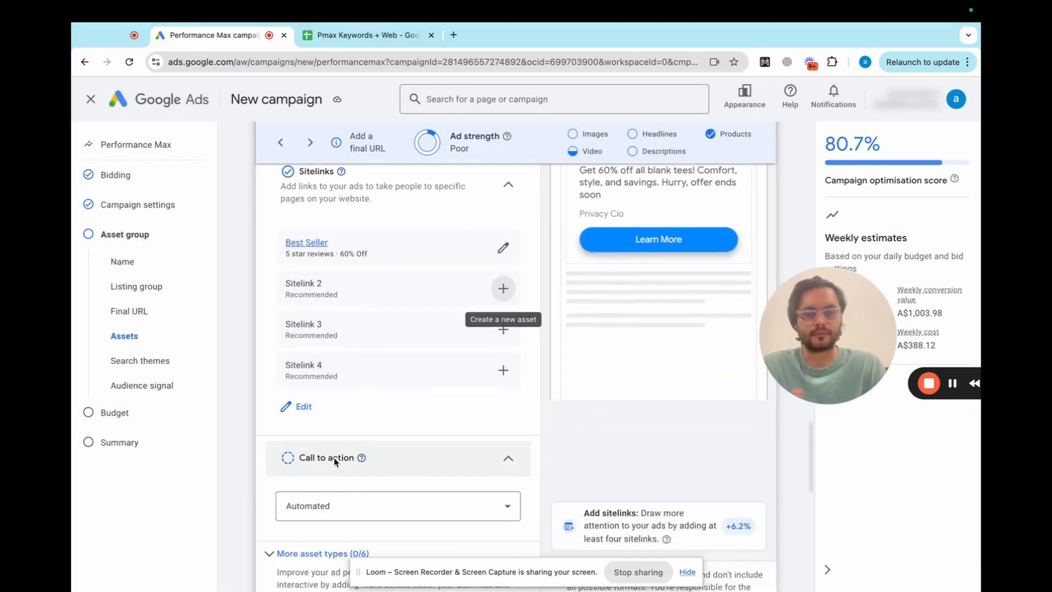
# Set the asset group's call to action to "Shop now"
pyautogui.click(328, 433)
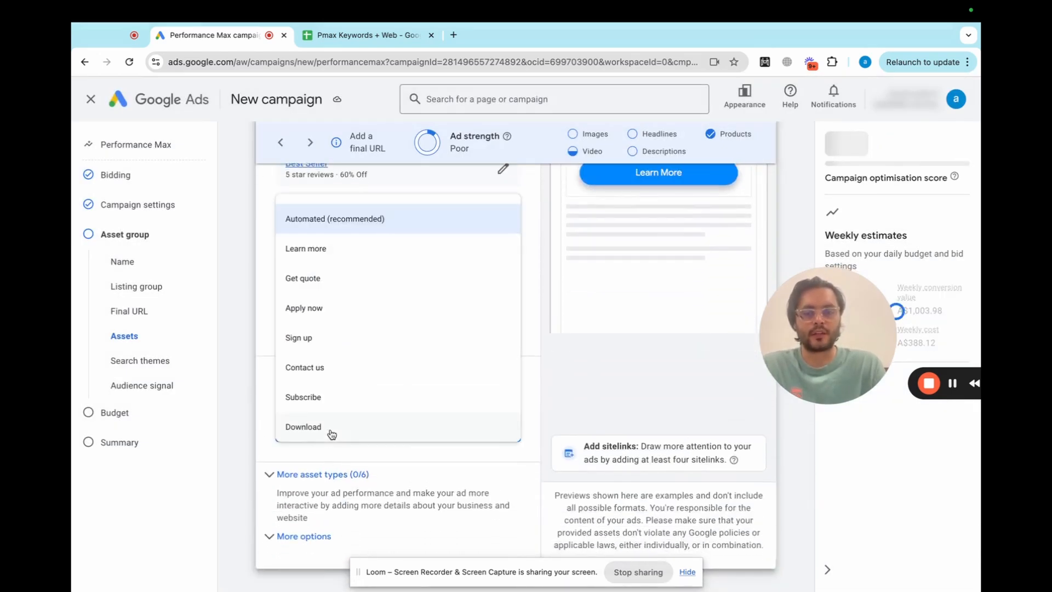
pyautogui.scroll(-2, 324, 305)
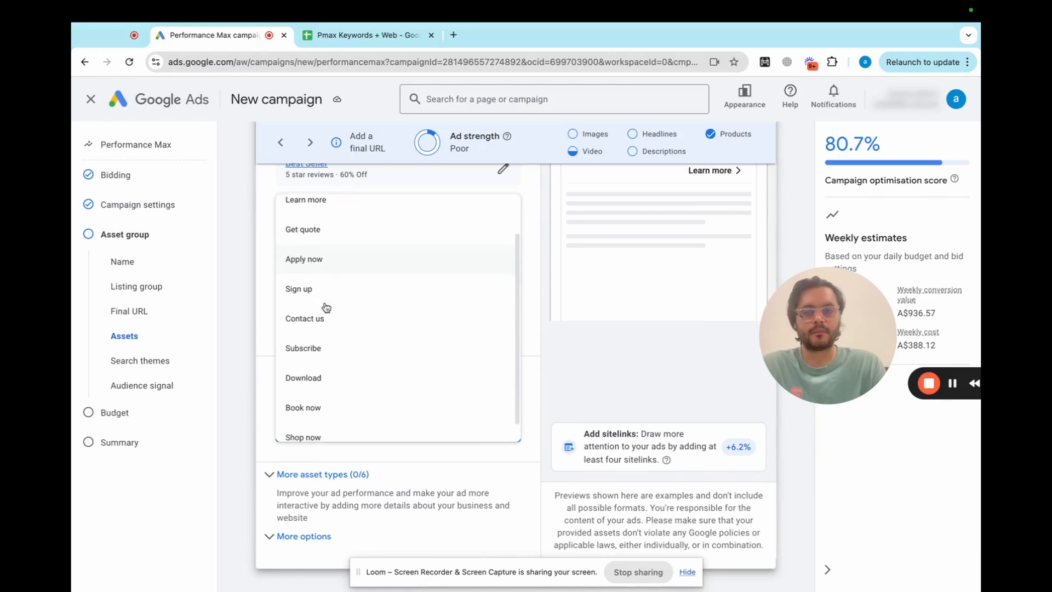
pyautogui.scroll(-2, 311, 426)
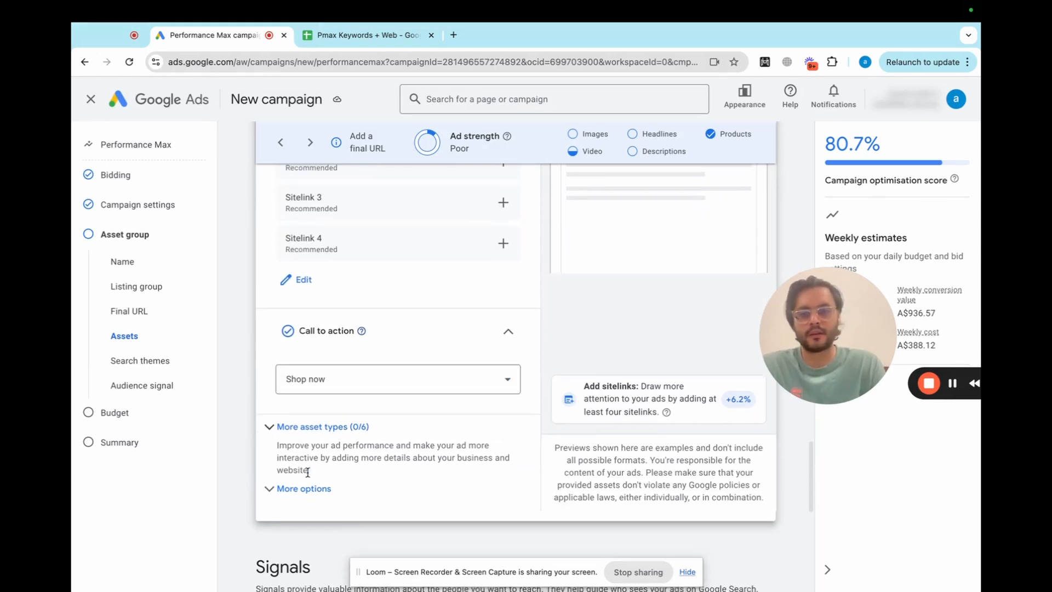
# Expand the additional asset types and apply the callouts "Buy Now. Pay Later", "Heavyweight Garments" and "Australia's Best Basics" to the campaign
pyautogui.click(278, 420)
pyautogui.scroll(-3, 277, 426)
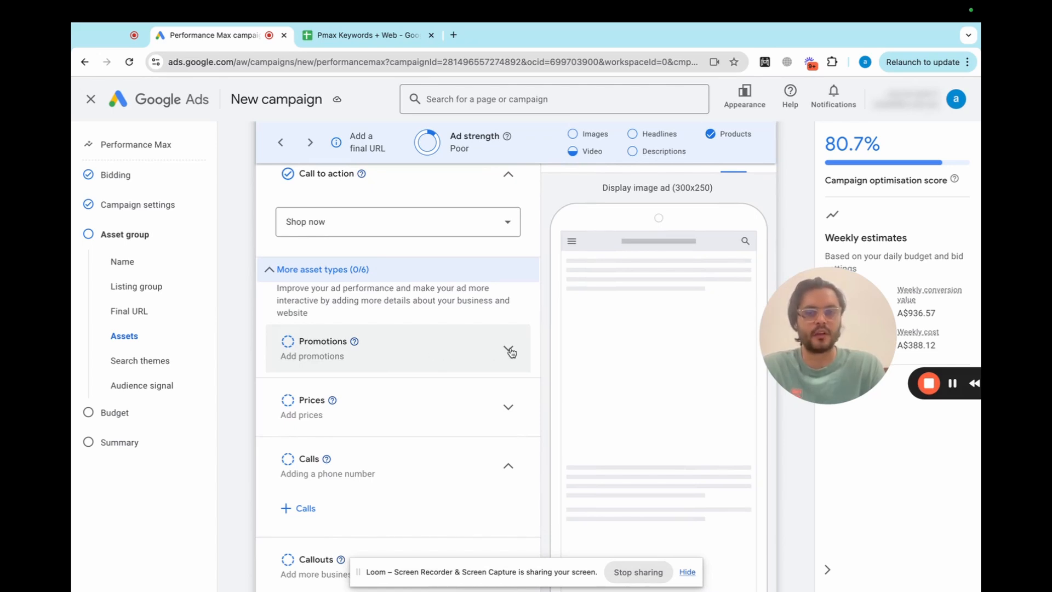
pyautogui.scroll(-5, 424, 426)
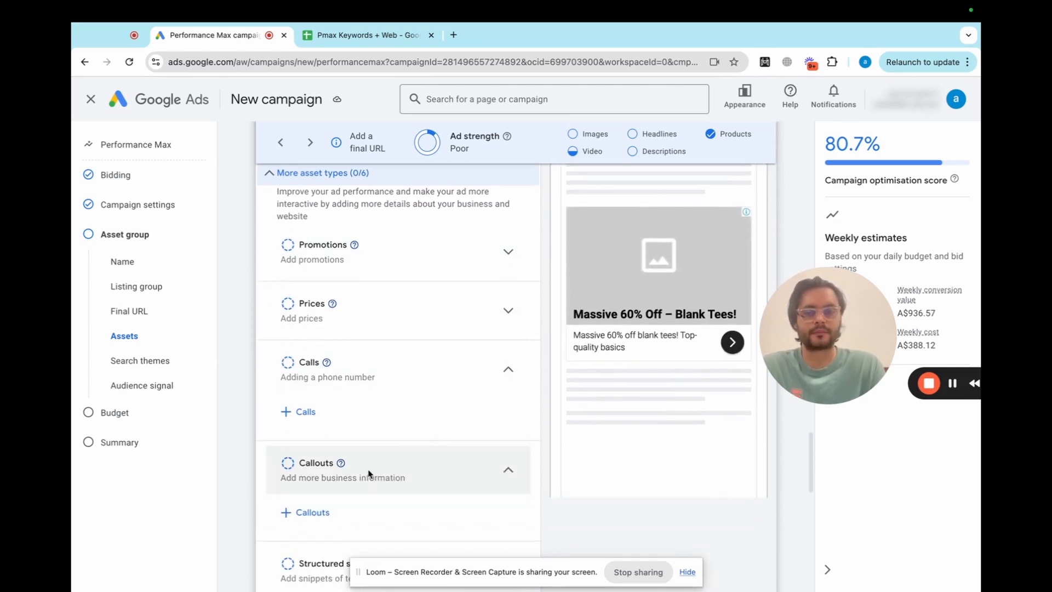
pyautogui.click(300, 364)
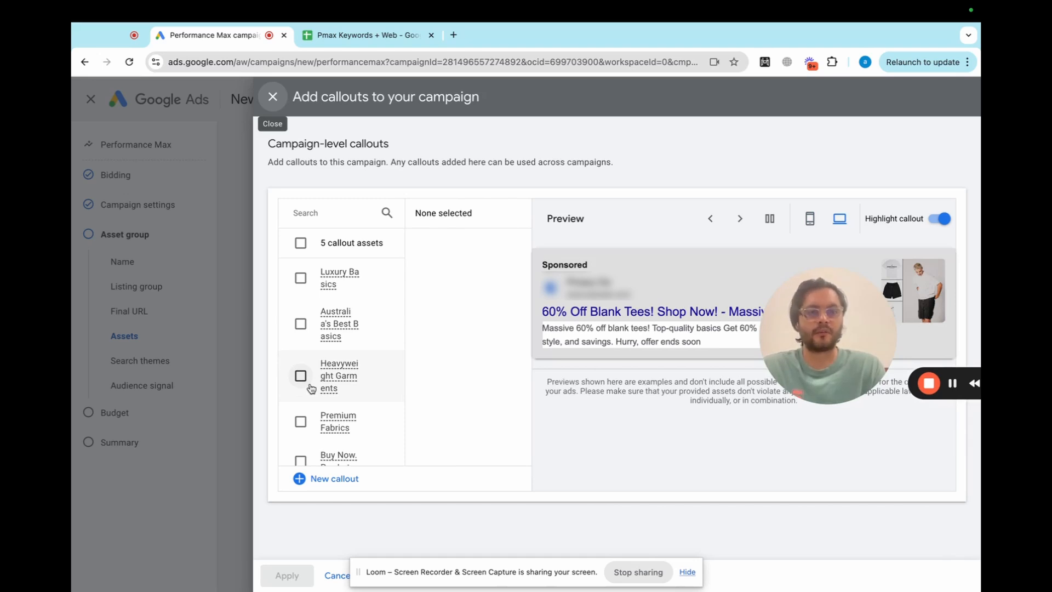
pyautogui.scroll(-1, 311, 388)
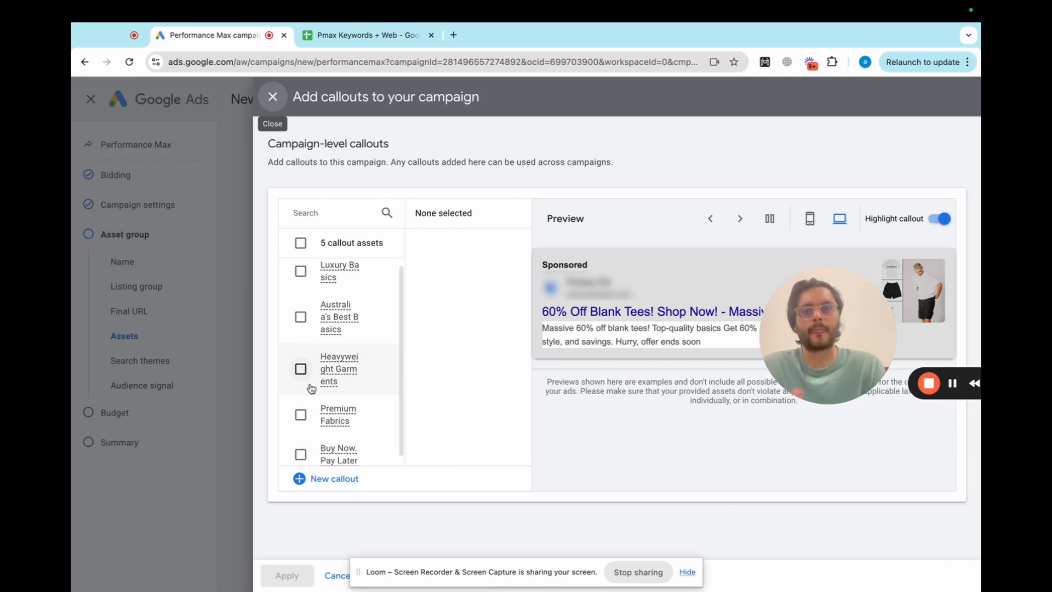
pyautogui.click(300, 446)
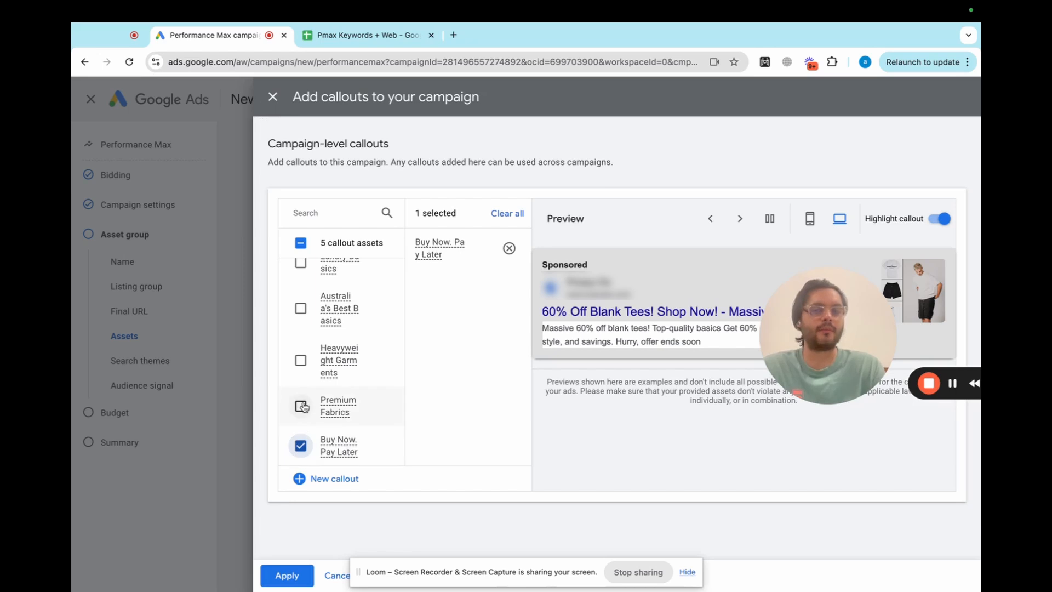
pyautogui.click(300, 360)
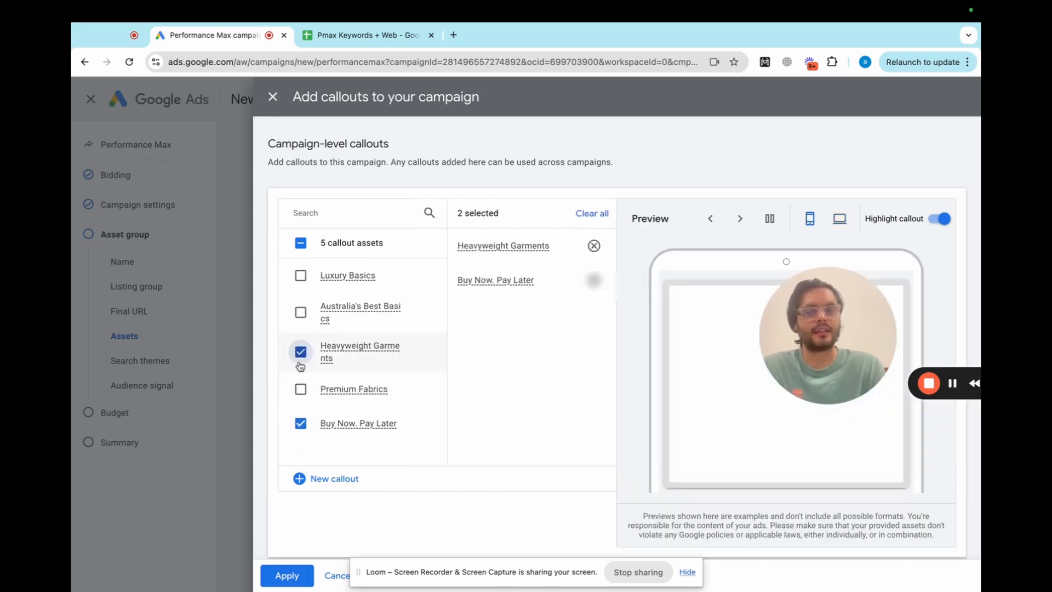
pyautogui.click(301, 313)
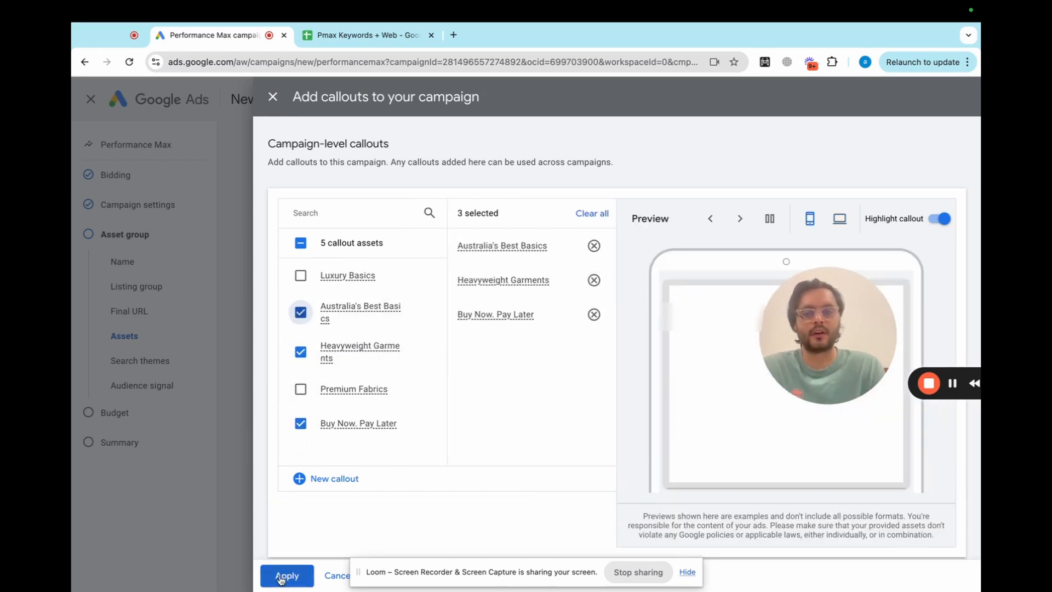
pyautogui.click(286, 576)
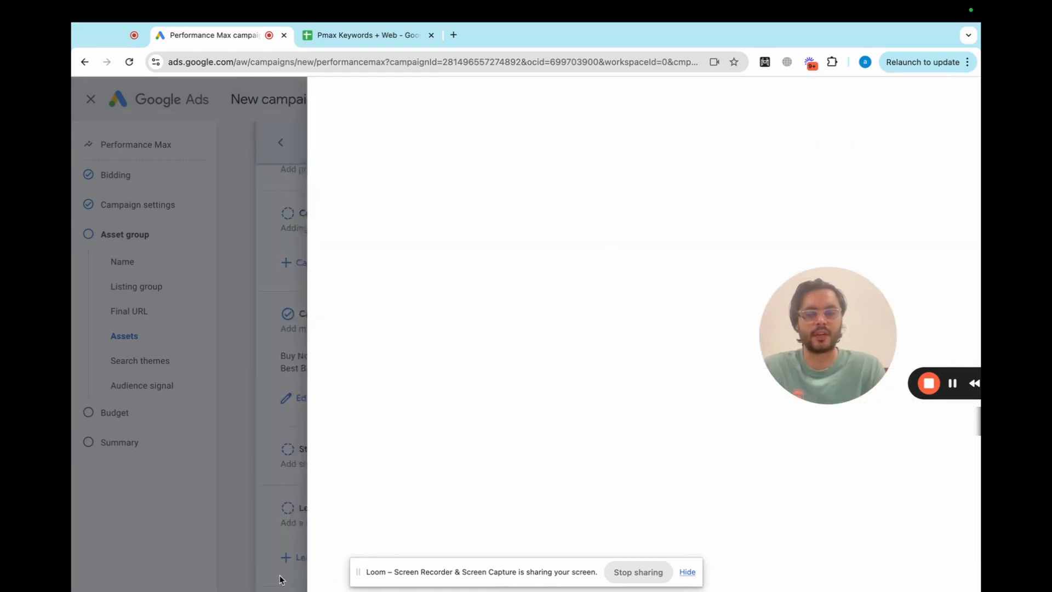
# Review the remaining asset types and the search themes and audience signal sections under Signals
pyautogui.scroll(-5, 354, 417)
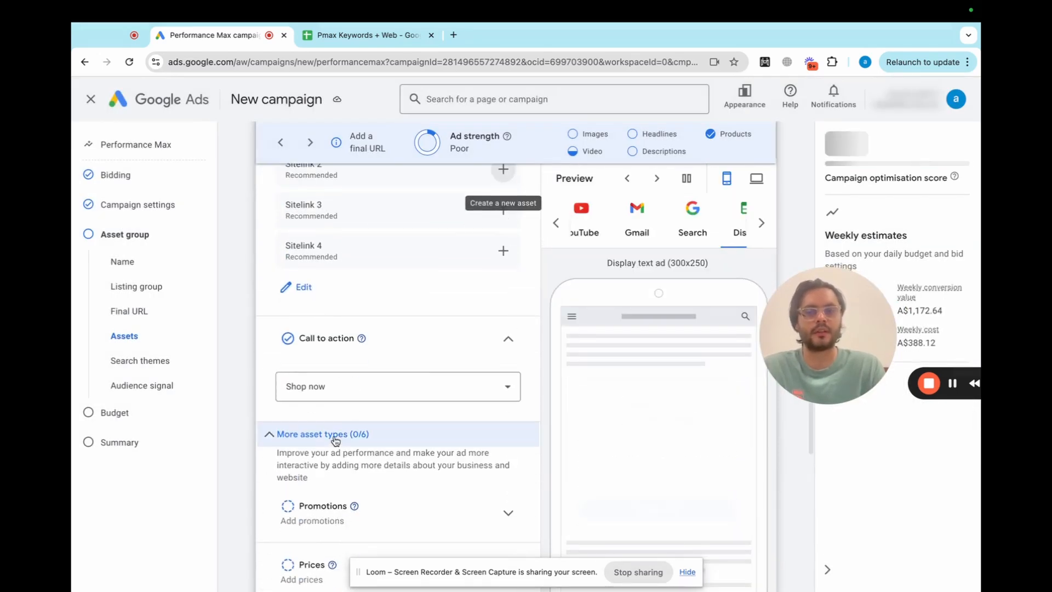
pyautogui.scroll(-5, 312, 489)
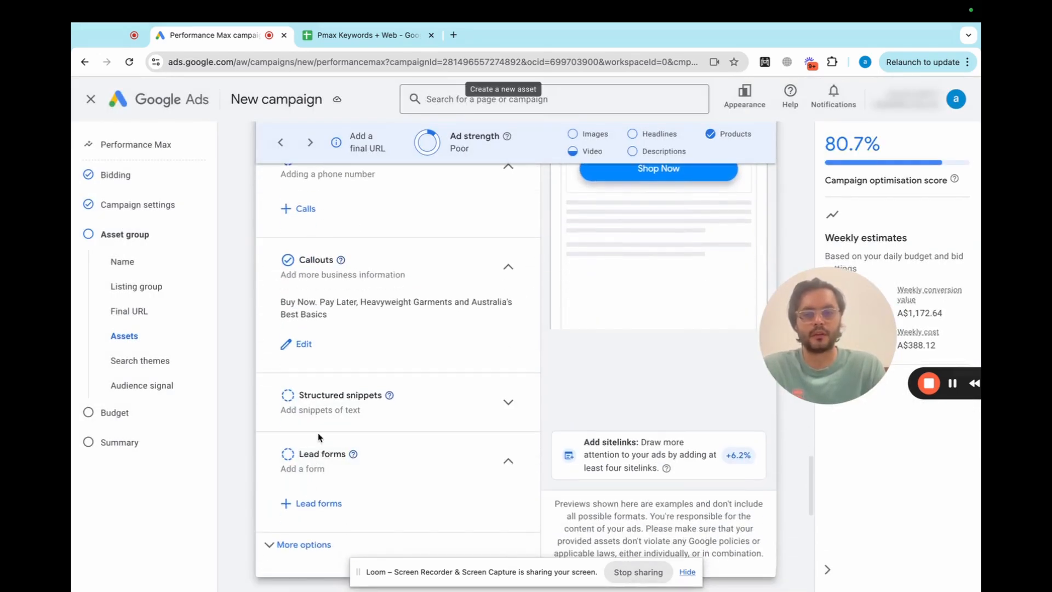
pyautogui.scroll(-5, 300, 486)
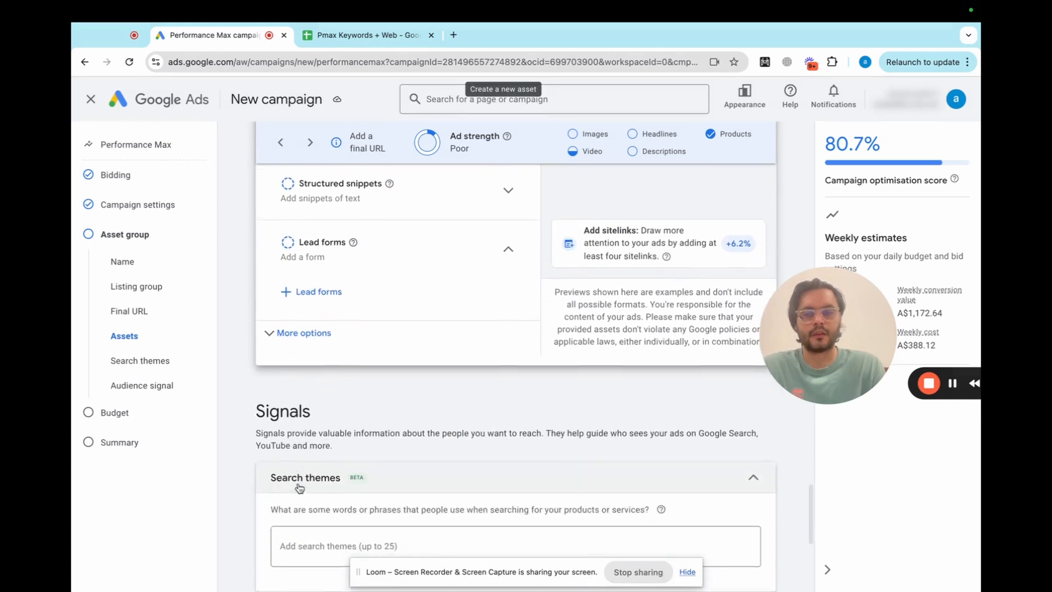
pyautogui.scroll(-1, 299, 483)
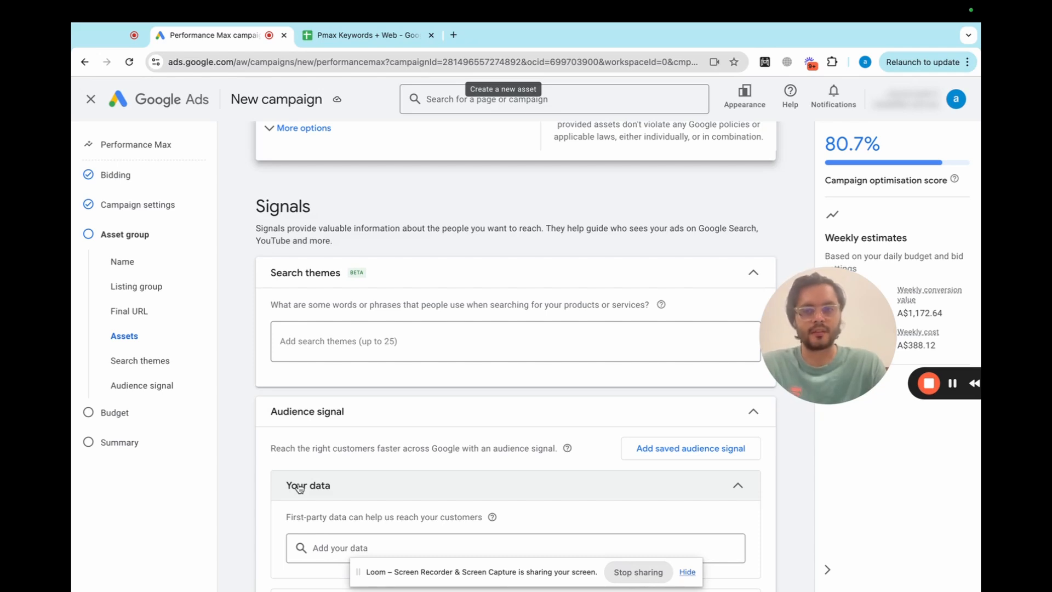
pyautogui.scroll(-1, 392, 441)
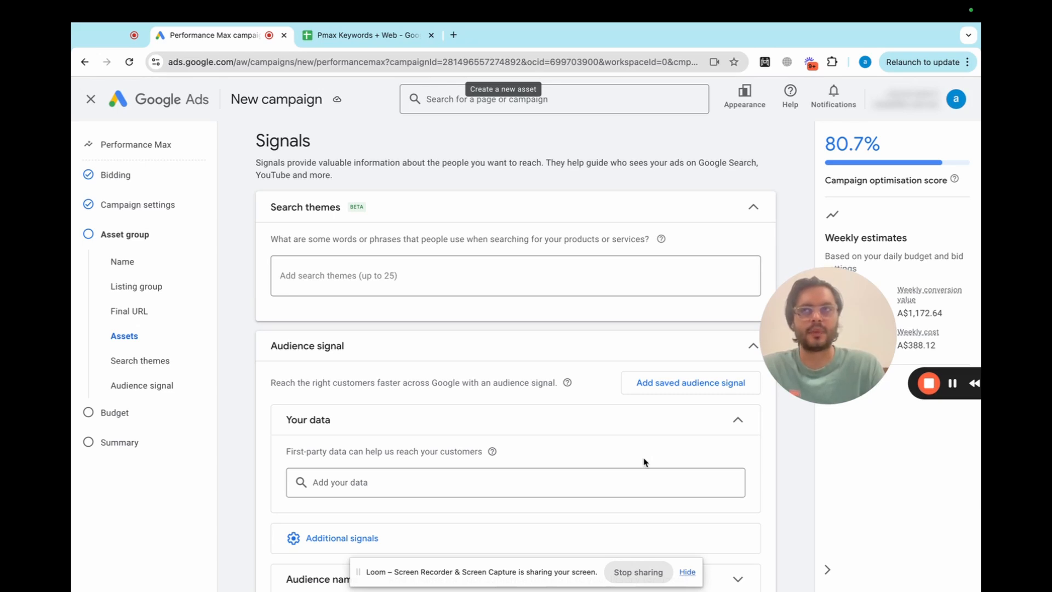
pyautogui.scroll(-2, 504, 411)
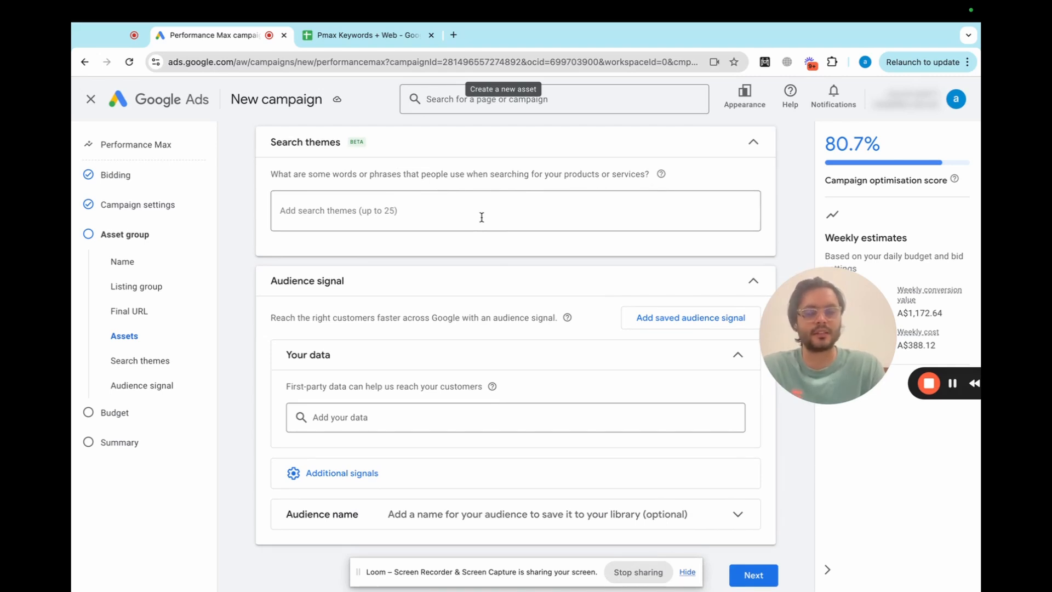
# Start a new data segment for the audience signal and open Audience manager from the available segment types
pyautogui.scroll(-1, 482, 219)
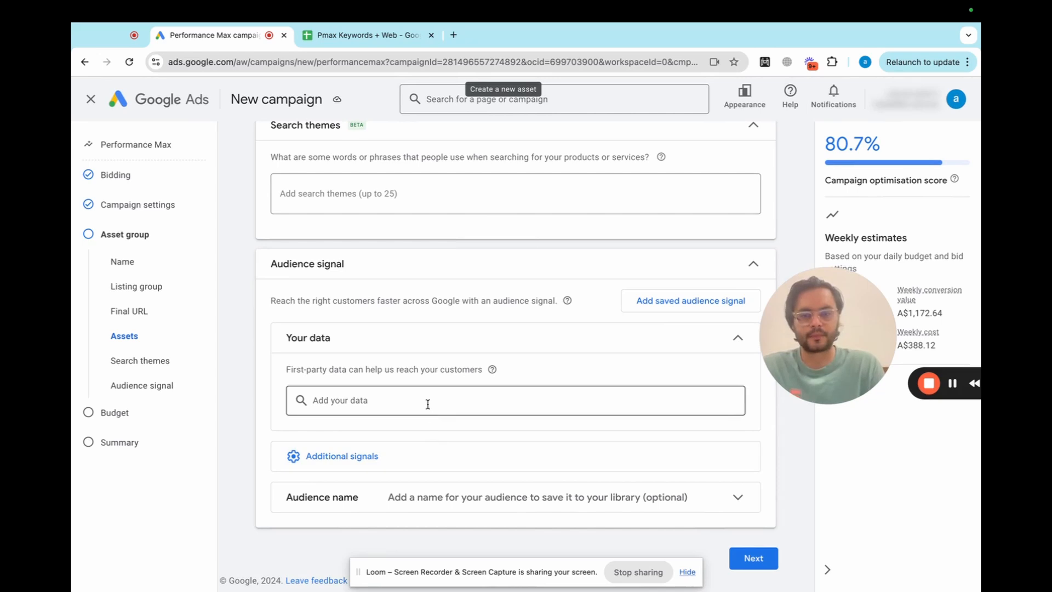
pyautogui.scroll(1, 425, 378)
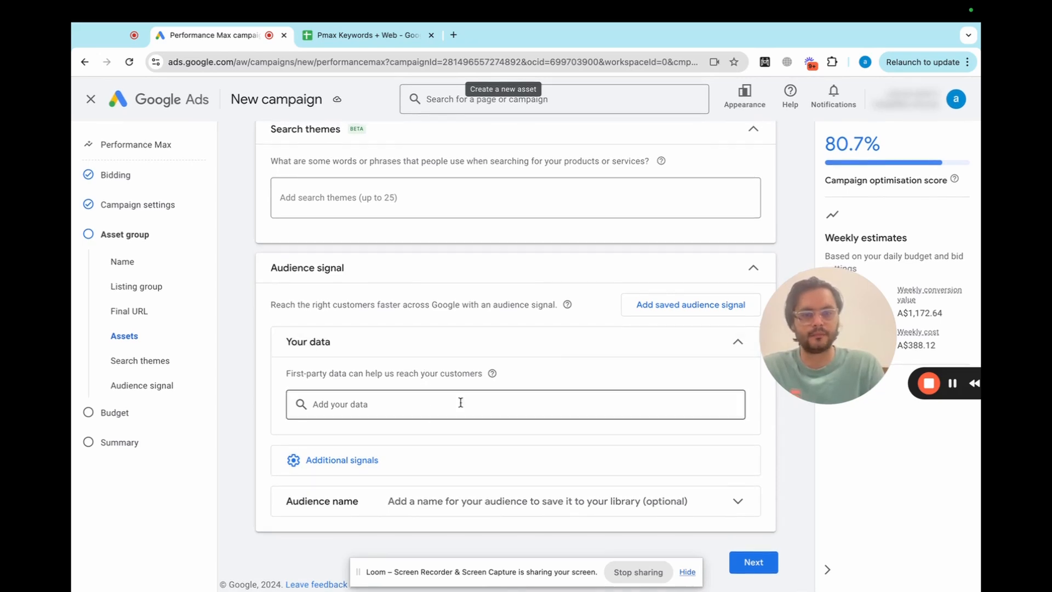
pyautogui.click(427, 410)
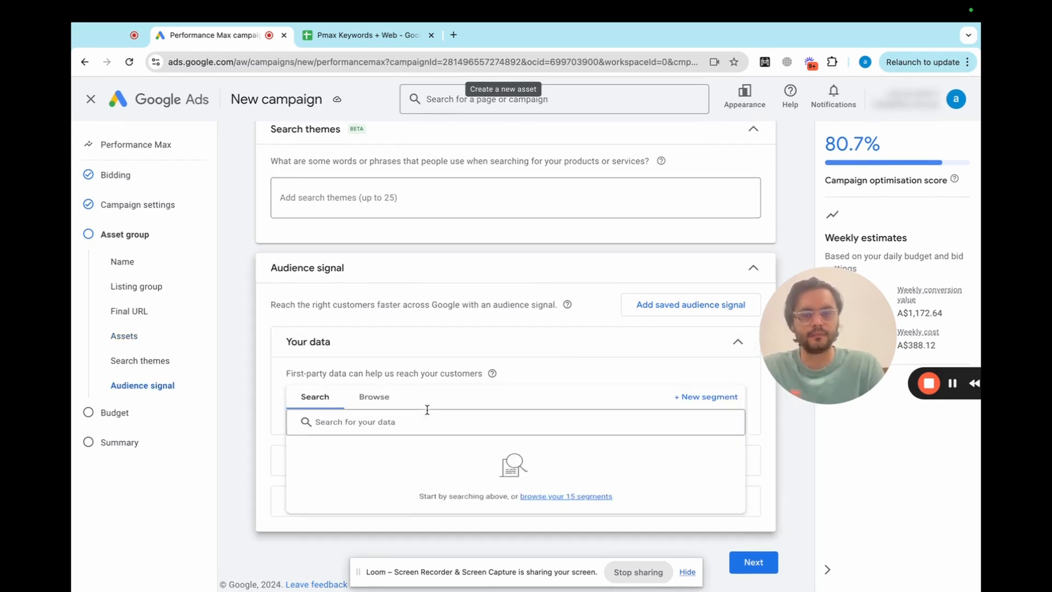
pyautogui.click(714, 397)
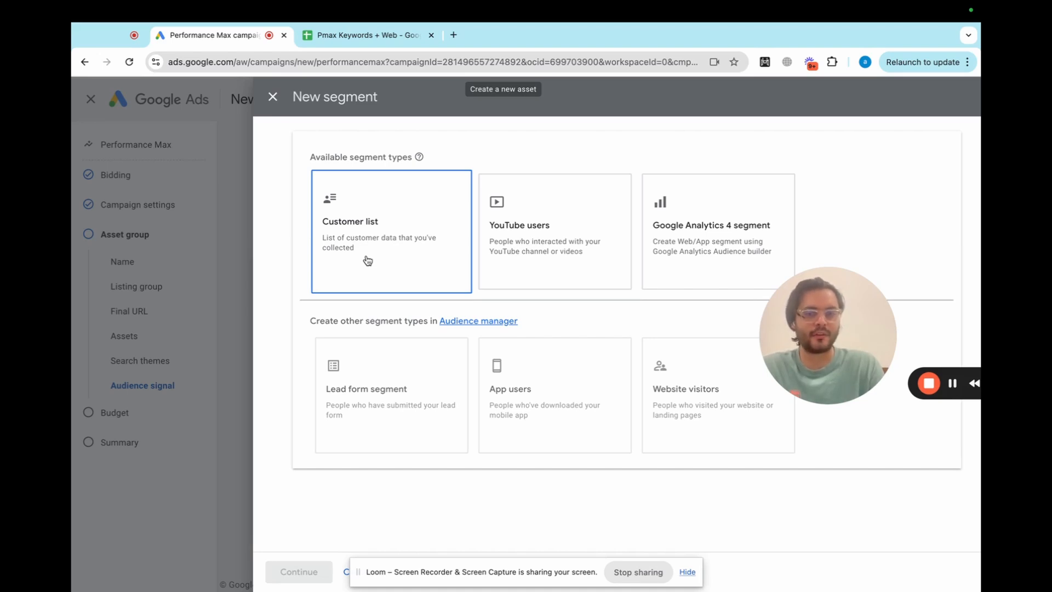
pyautogui.moveTo(688, 387)
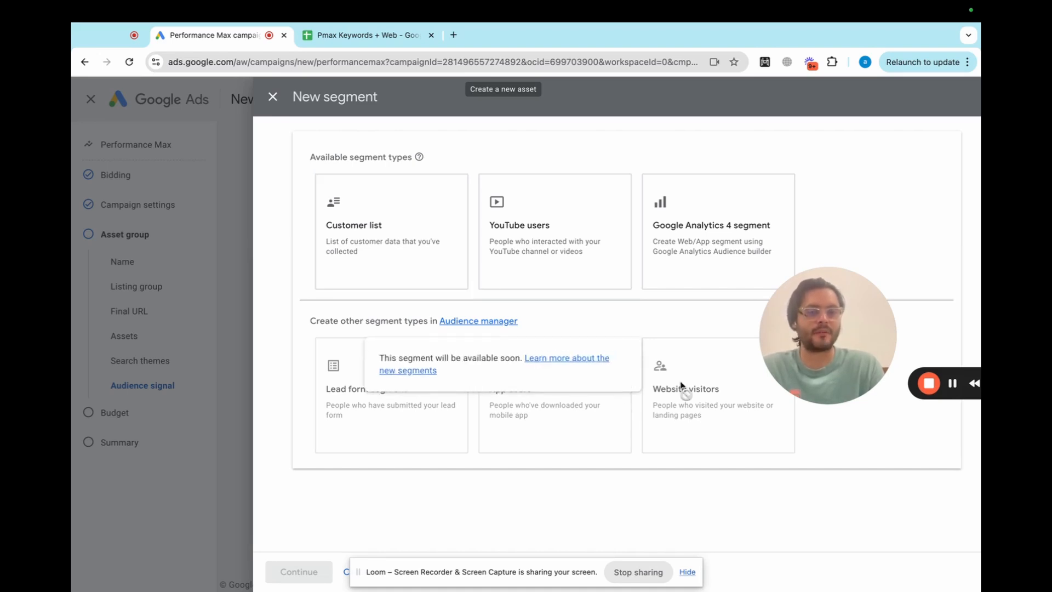
pyautogui.click(466, 322)
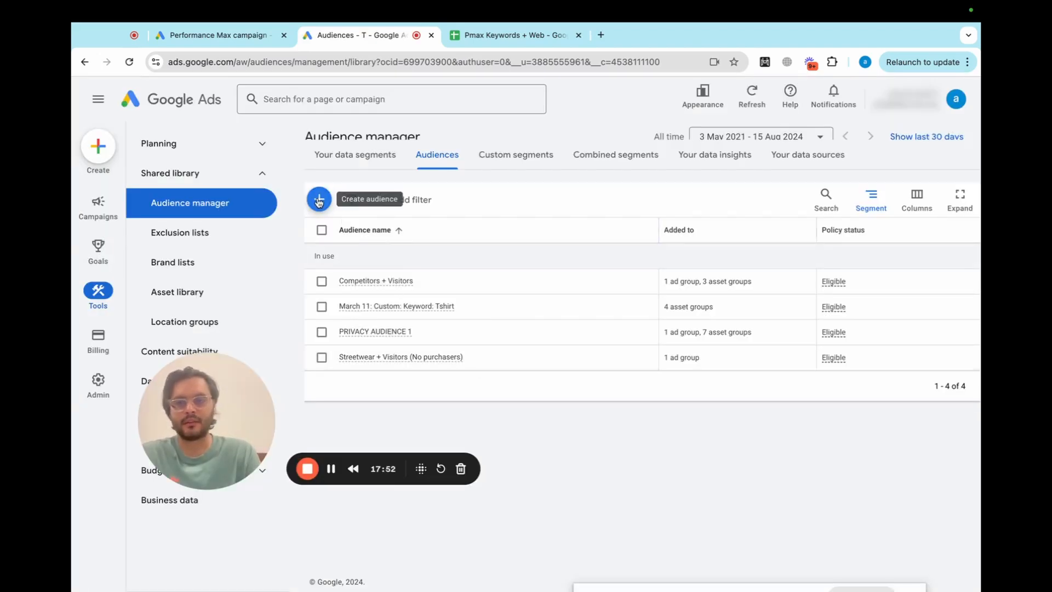
# Create a new audience in Audience manager and name it "Blank Tees(Keyword+Comp)-Aug24"
pyautogui.click(319, 201)
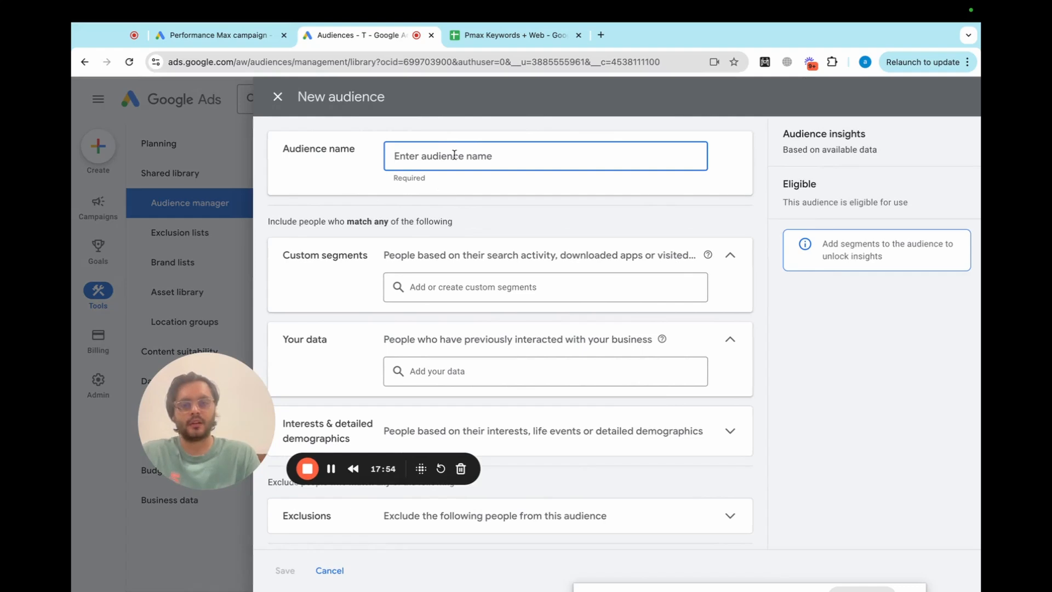
pyautogui.write('Bla')
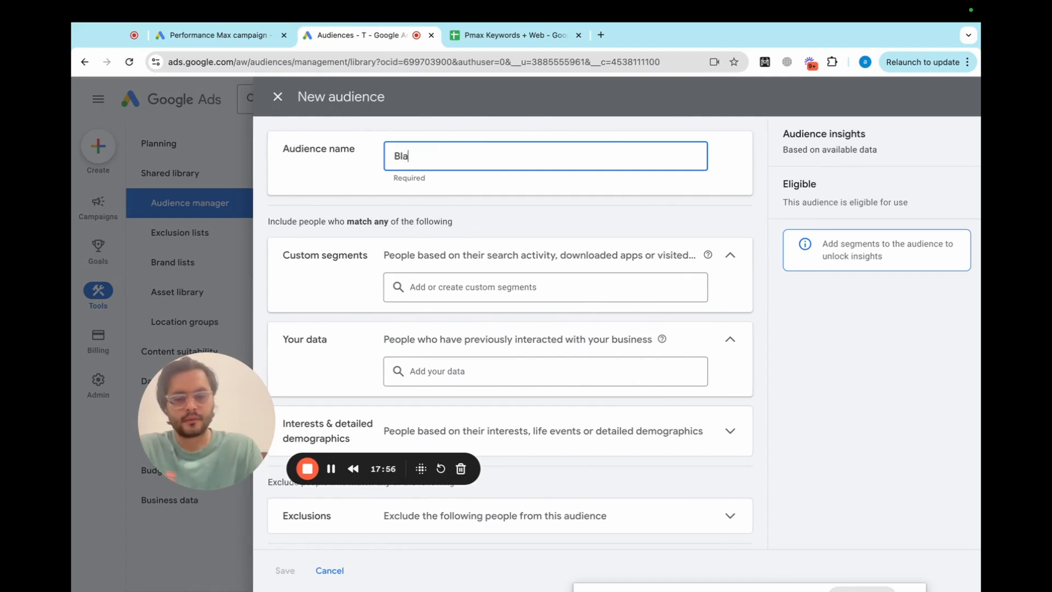
pyautogui.write('nk Tees ')
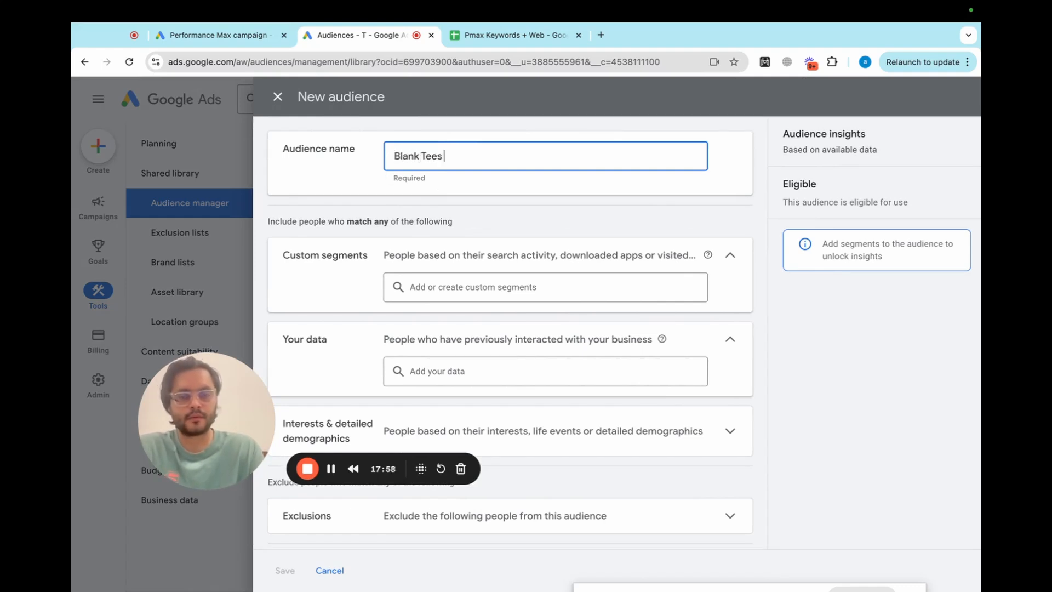
pyautogui.write('?')
pyautogui.press('BackSpace')
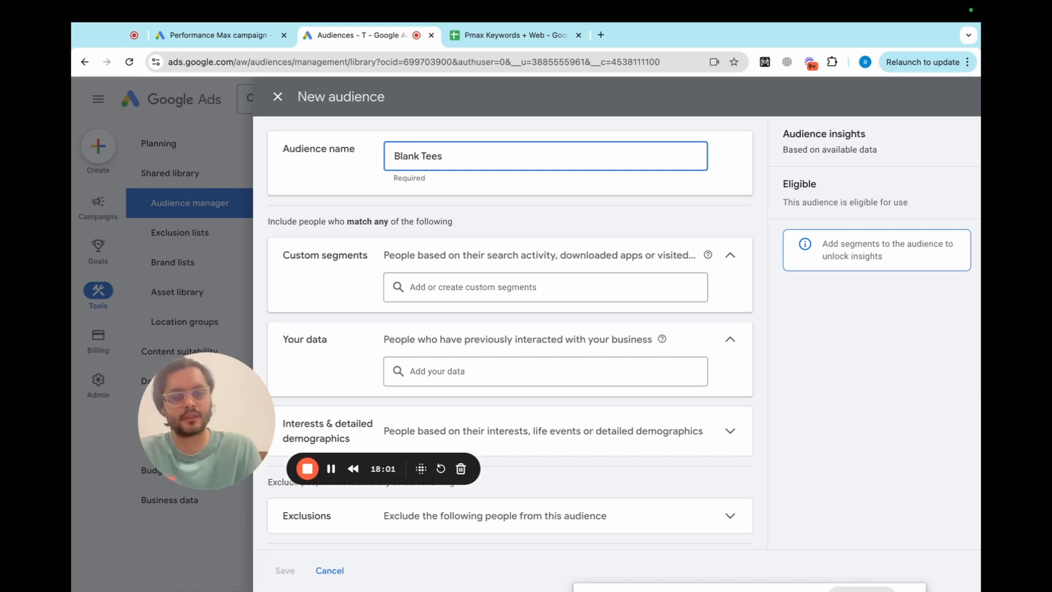
pyautogui.write('(K')
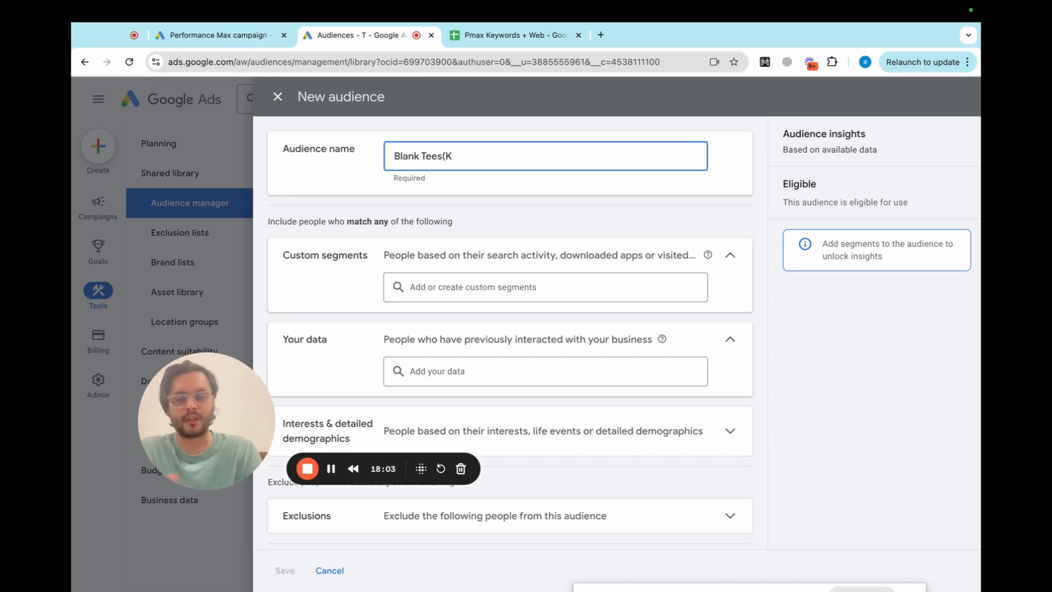
pyautogui.write('eyword')
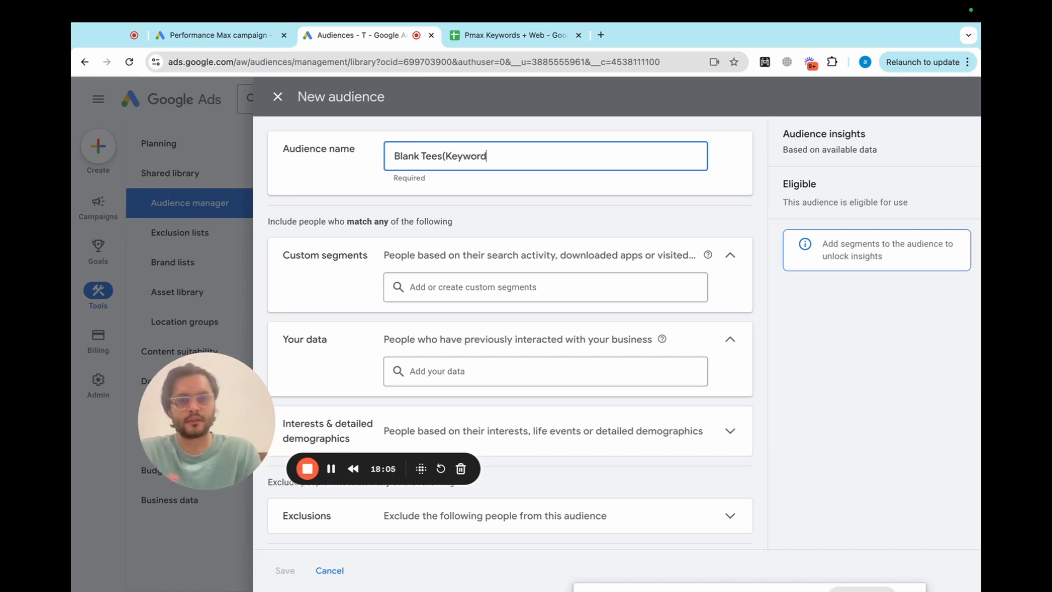
pyautogui.write('+Com')
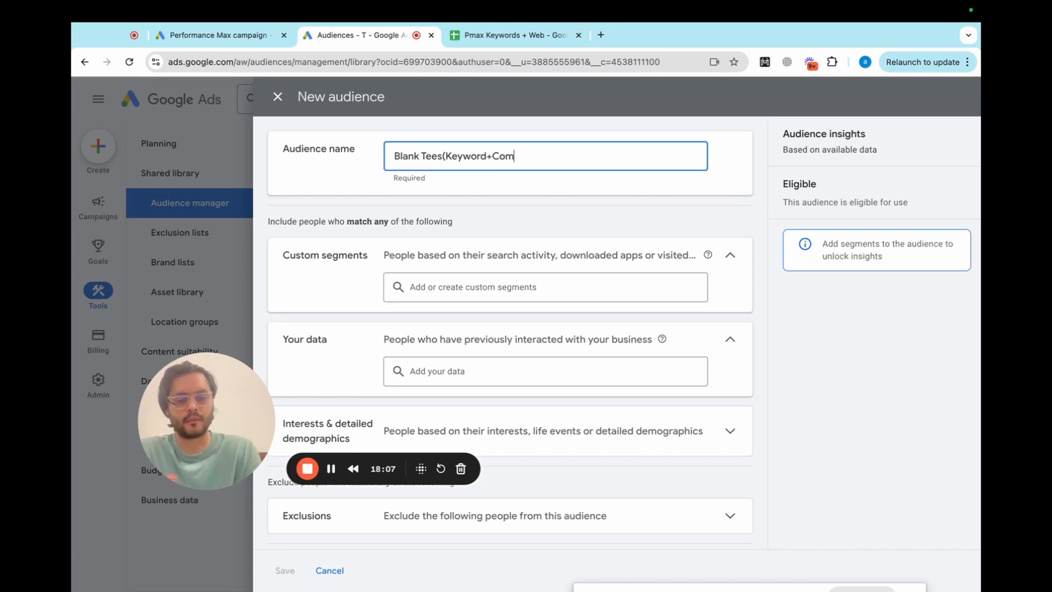
pyautogui.write('p)')
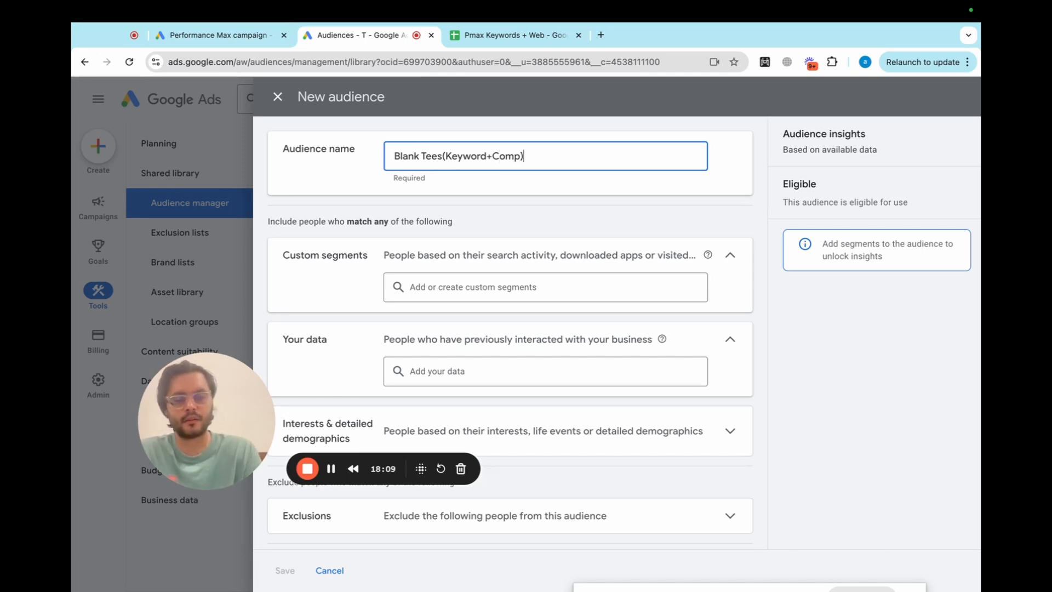
pyautogui.write('-Aug2')
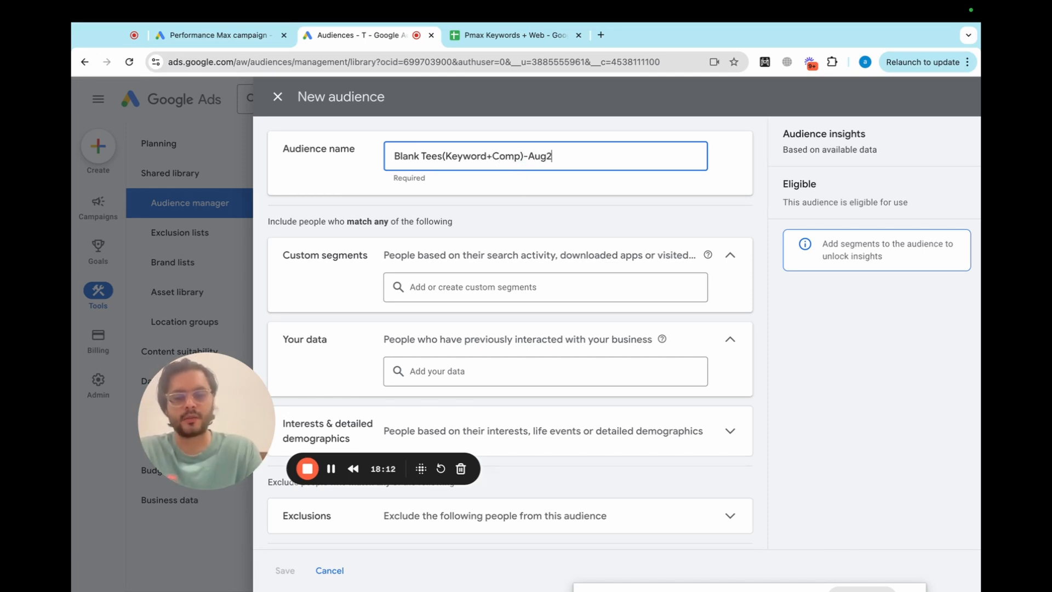
pyautogui.write('4')
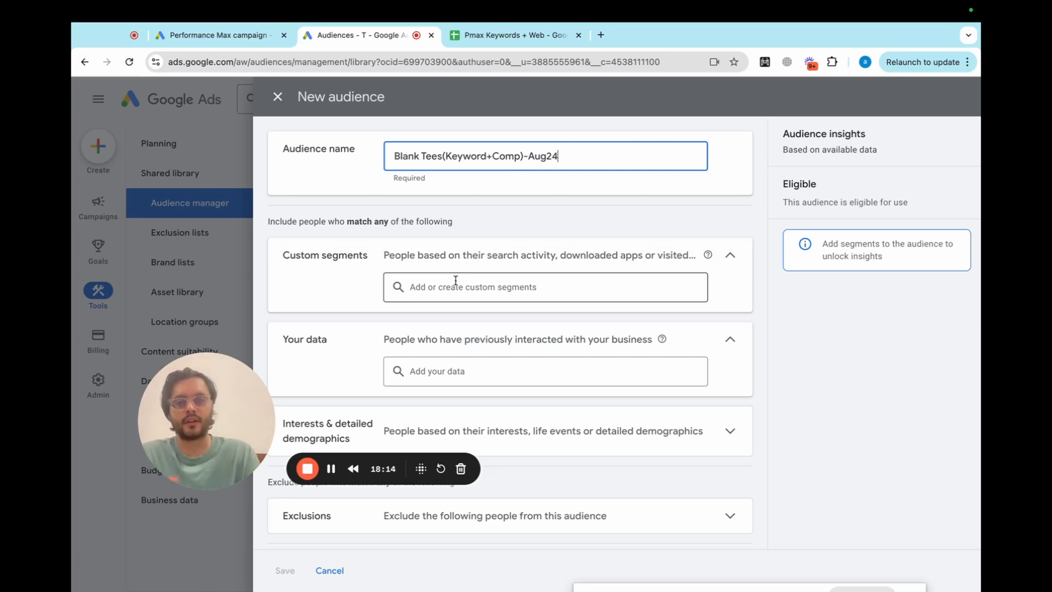
# Start a new custom segment for the audience and name it "Blank Tees Key+Web"
pyautogui.click(487, 290)
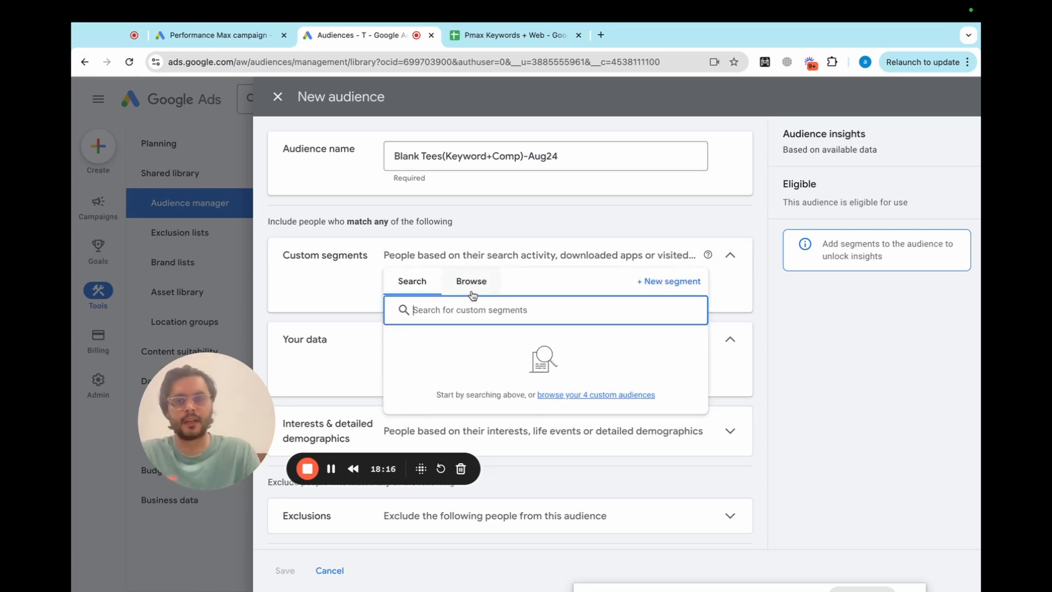
pyautogui.click(650, 282)
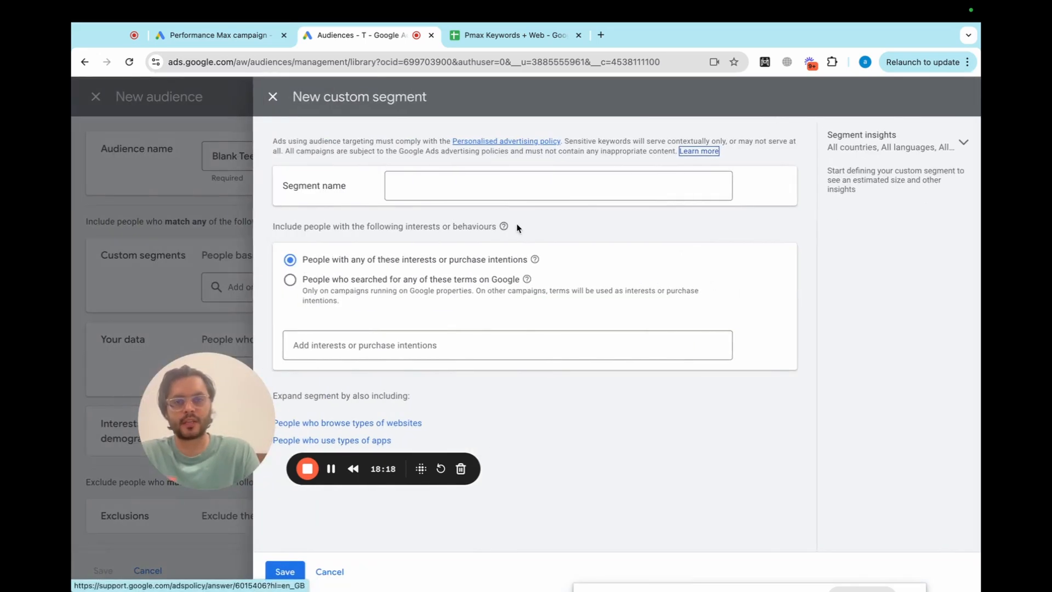
pyautogui.click(448, 186)
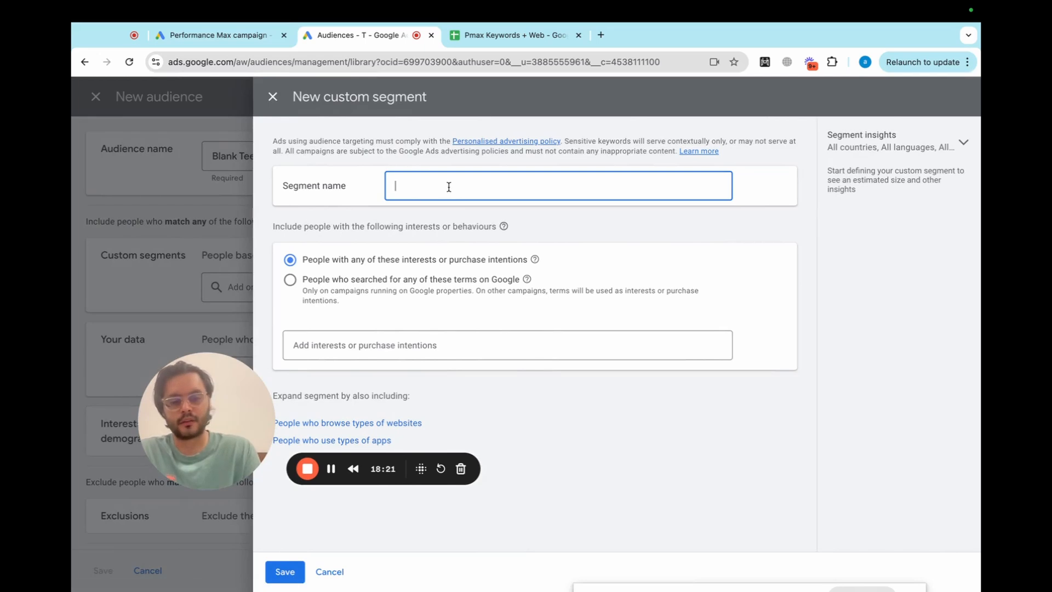
pyautogui.write('Bk')
pyautogui.write('ank')
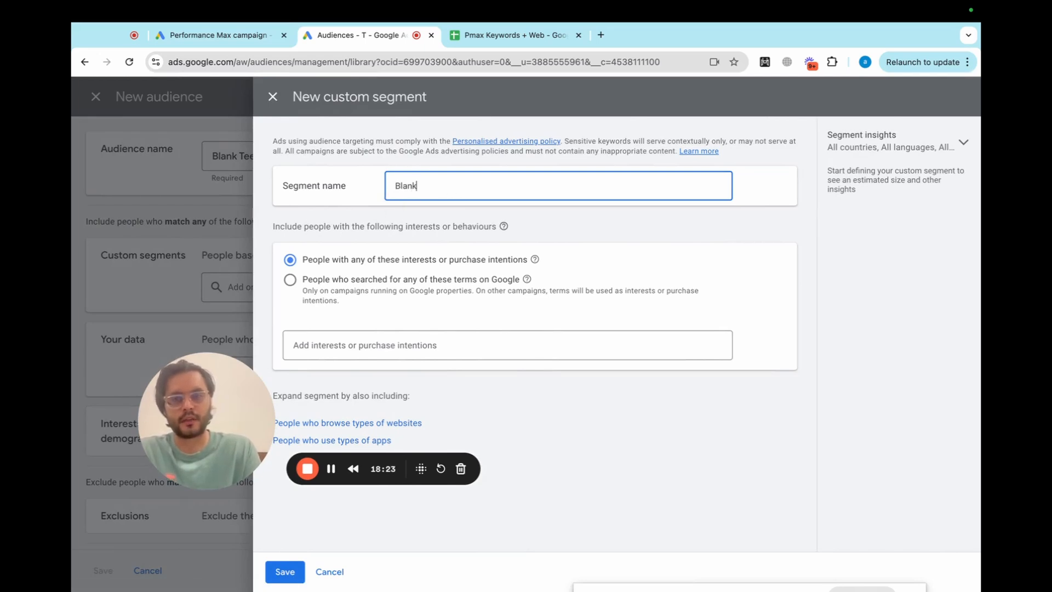
pyautogui.write(' Tees')
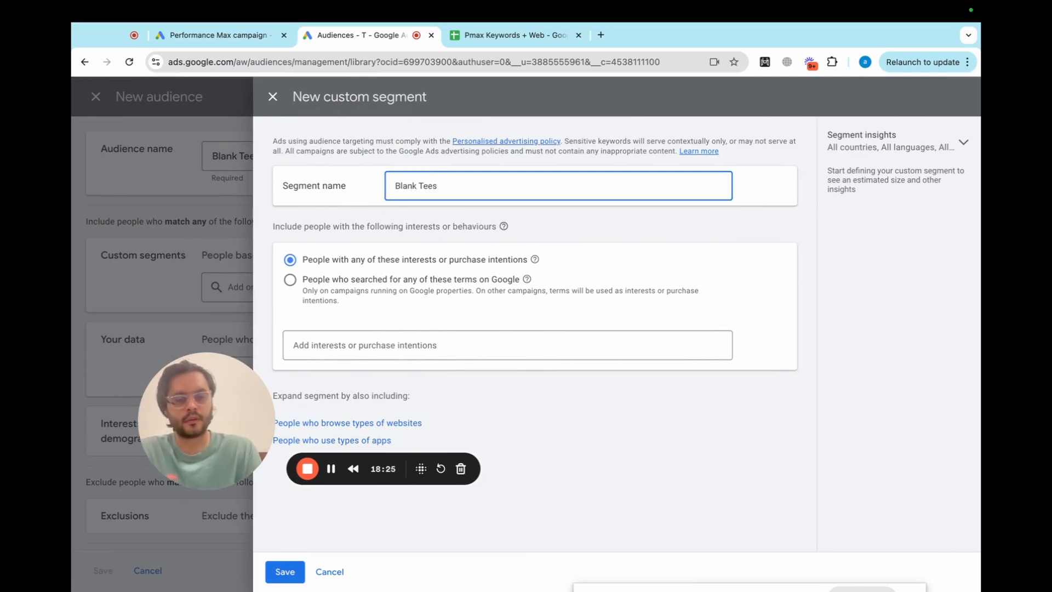
pyautogui.write(' Krye')
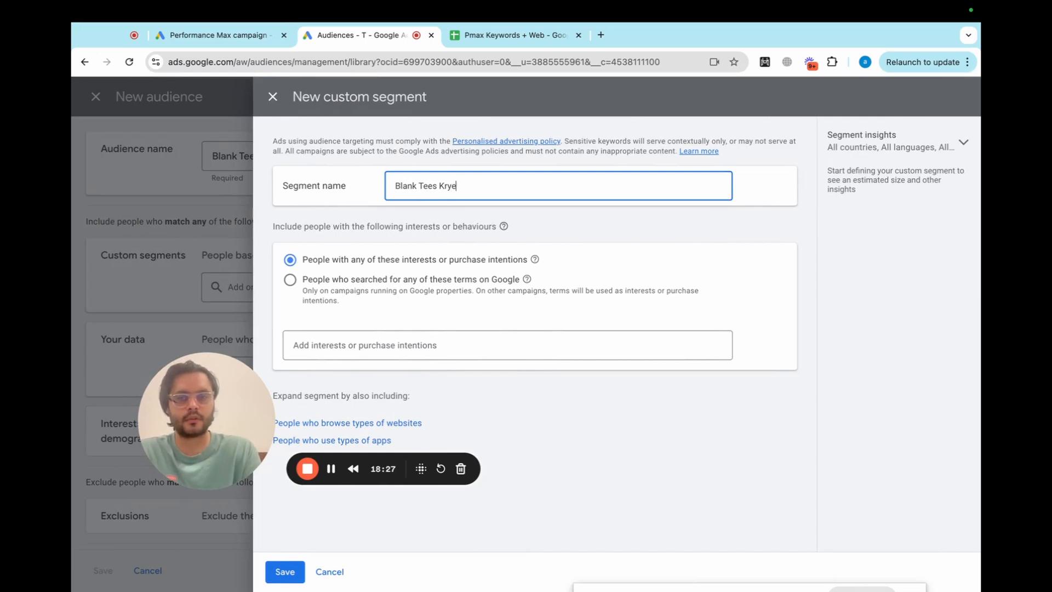
pyautogui.press('BackSpace')
pyautogui.press('BackSpace')
pyautogui.press('BackSpace')
pyautogui.write('ey')
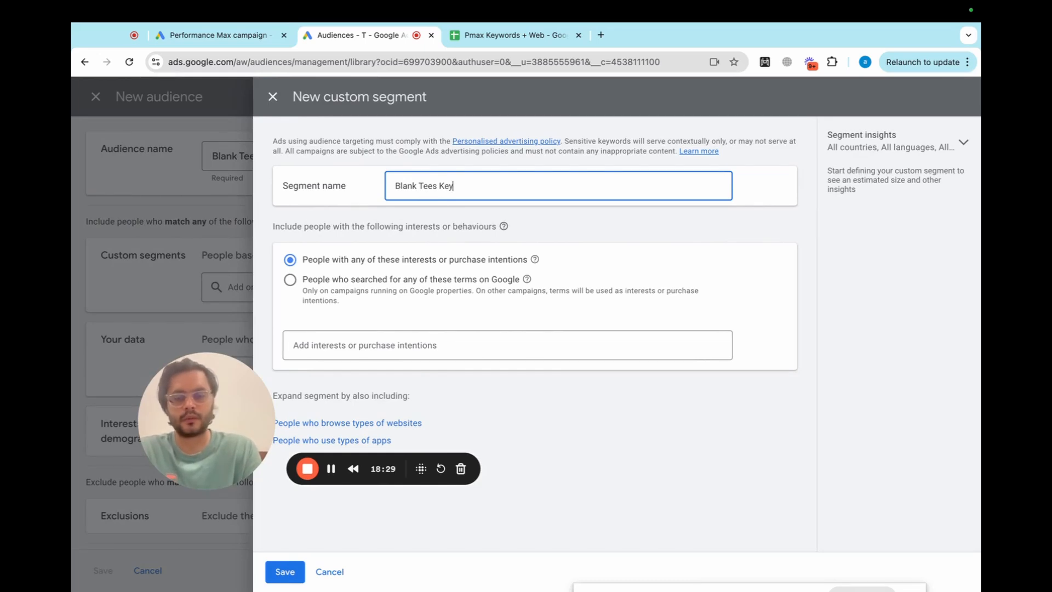
pyautogui.write('+Web')
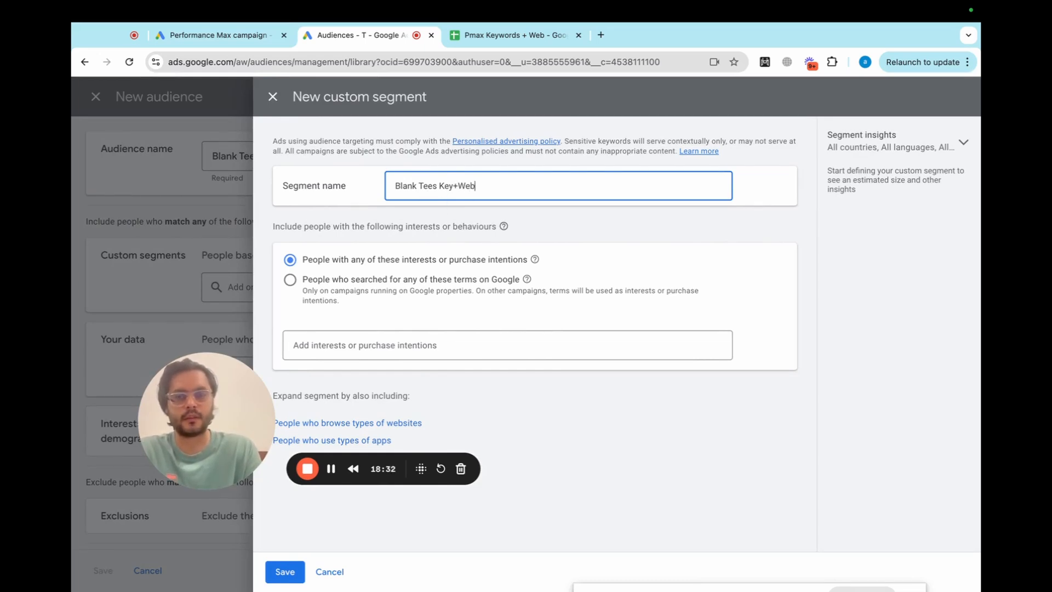
# Add "Blank tees" to the custom segment's interests or purchase intentions
pyautogui.click(353, 343)
pyautogui.click(426, 320)
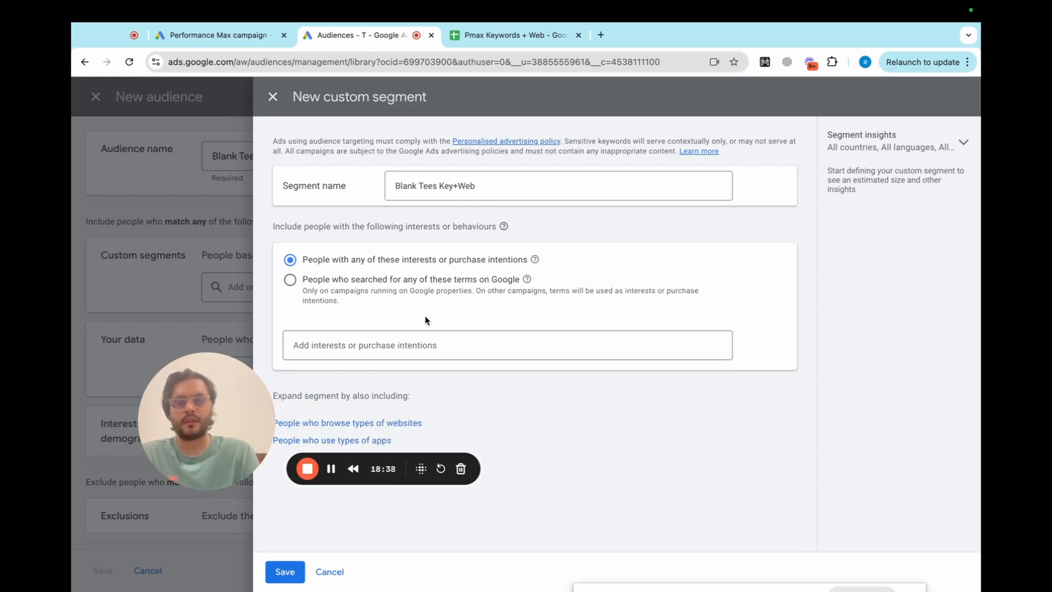
pyautogui.click(384, 345)
pyautogui.write('Blank tees')
pyautogui.press('Return')
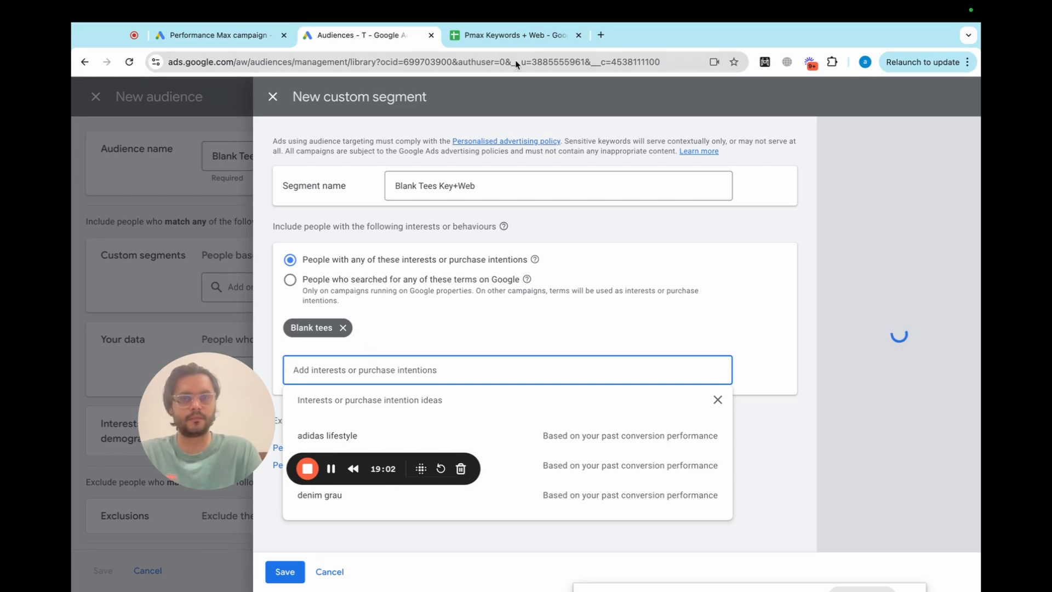
# Copy the keyword "Basic tees" from the Pmax Keywords + Web sheet into the segment's interests and expand the Topics insights
pyautogui.click(525, 41)
pyautogui.click(106, 241)
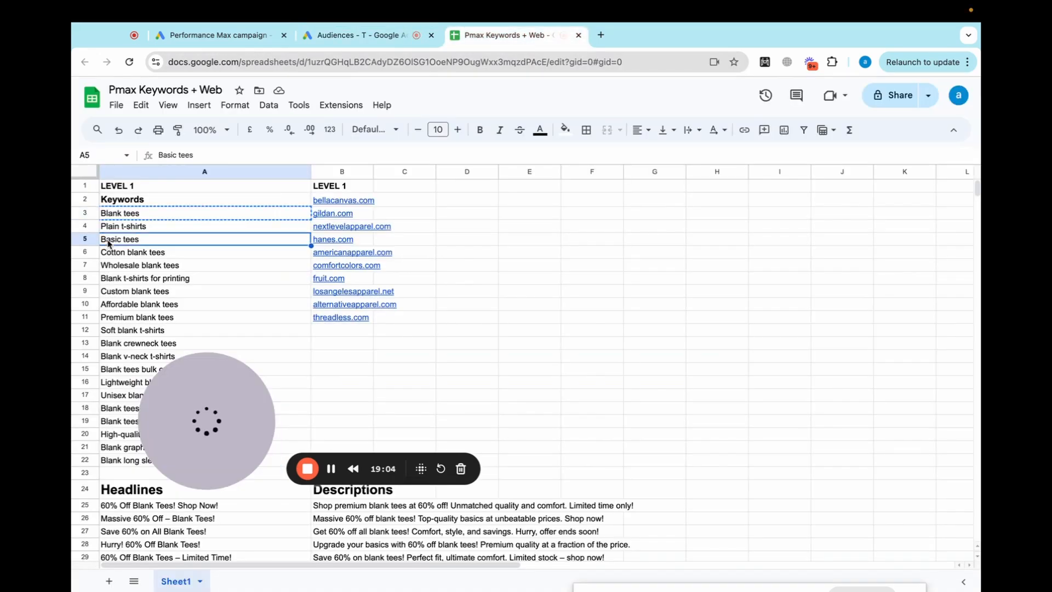
pyautogui.hotkey('ctrl', 'c')
pyautogui.click(362, 35)
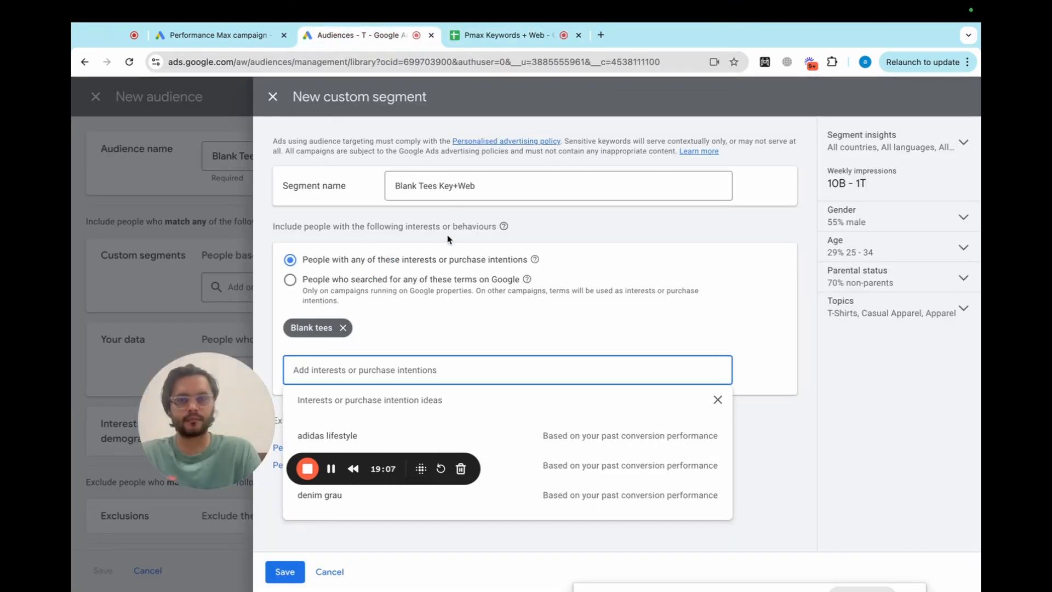
pyautogui.hotkey('ctrl', 'v')
pyautogui.press('Return')
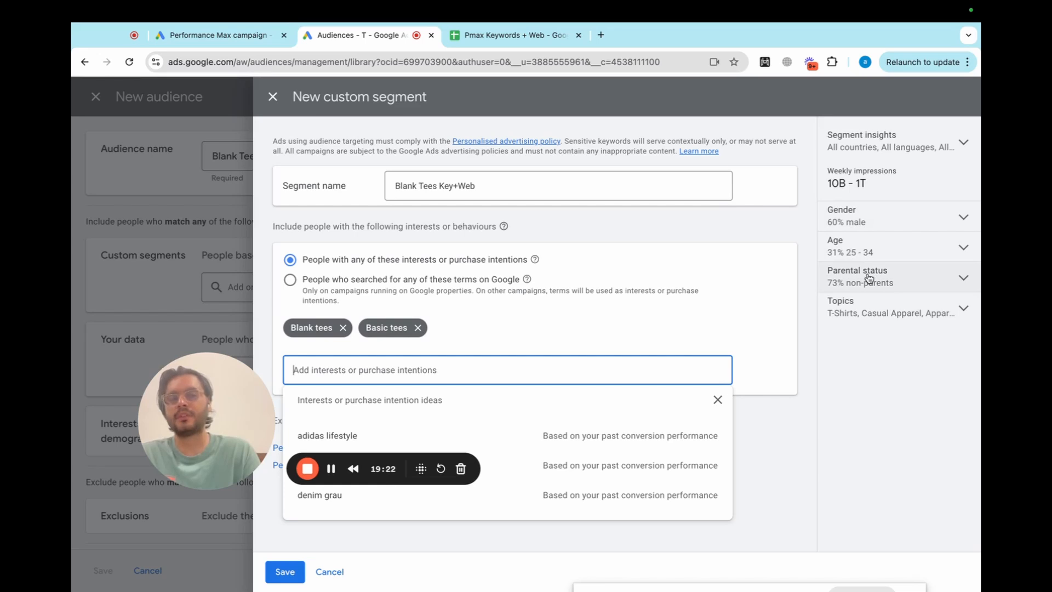
pyautogui.click(889, 306)
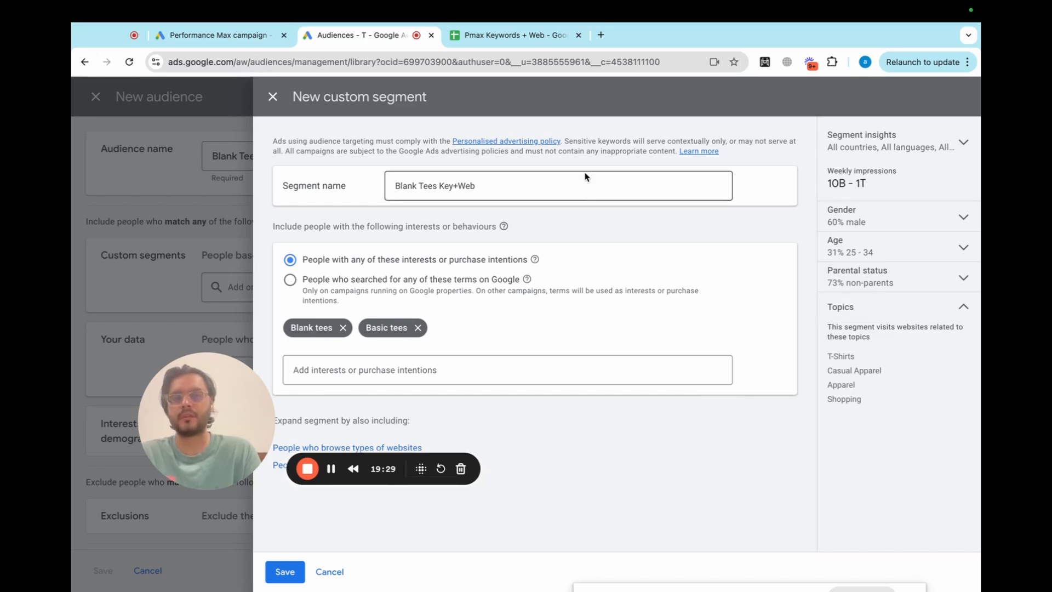
# Copy the keyword "Cotton blank tees" from the Pmax Keywords + Web sheet into the custom segment's interests
pyautogui.click(503, 38)
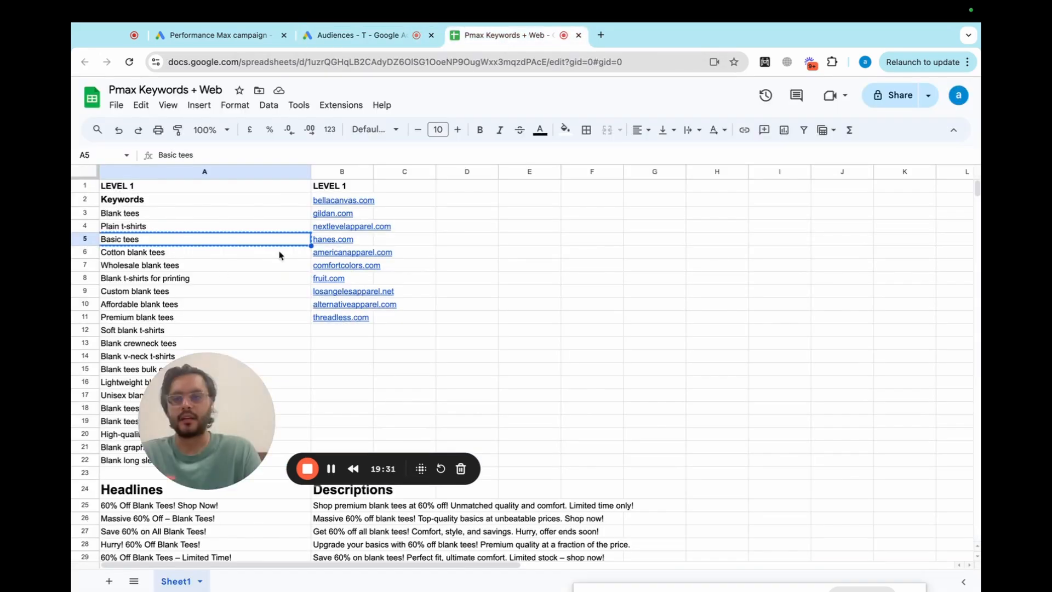
pyautogui.click(154, 254)
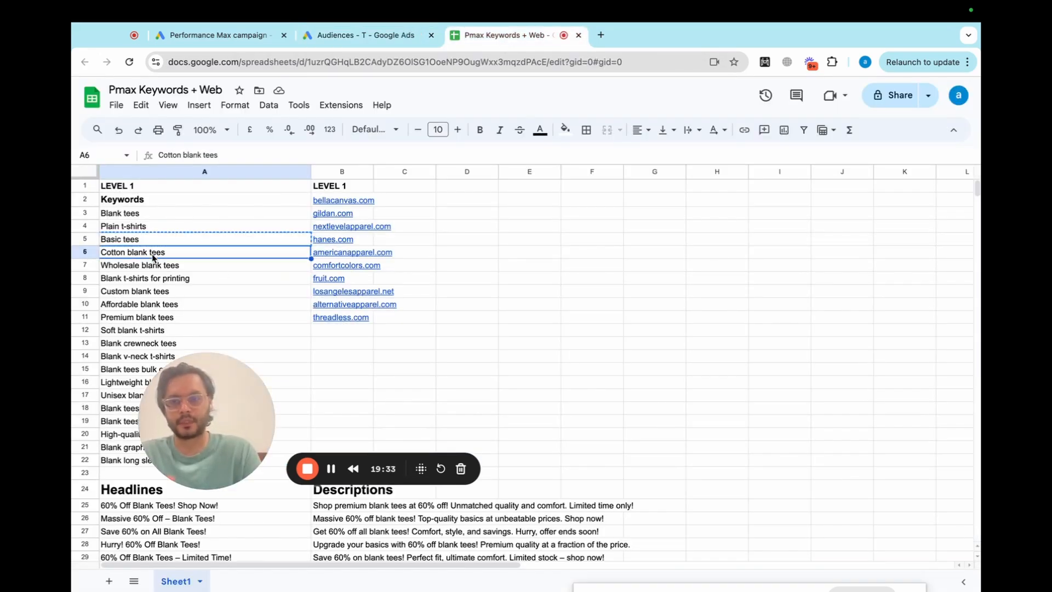
pyautogui.click(339, 35)
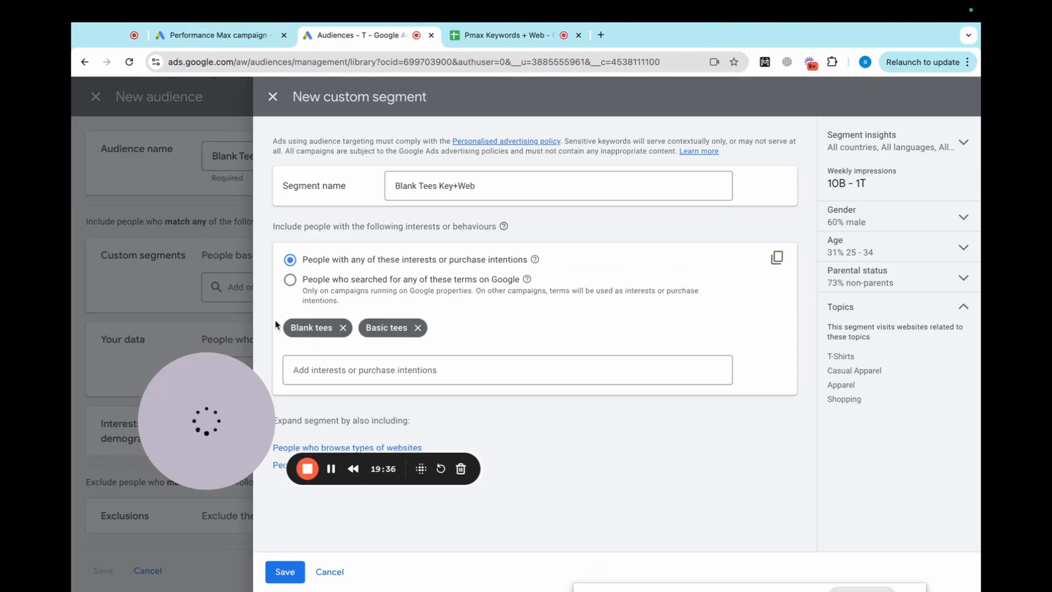
pyautogui.click(349, 371)
pyautogui.press('cmd+v')
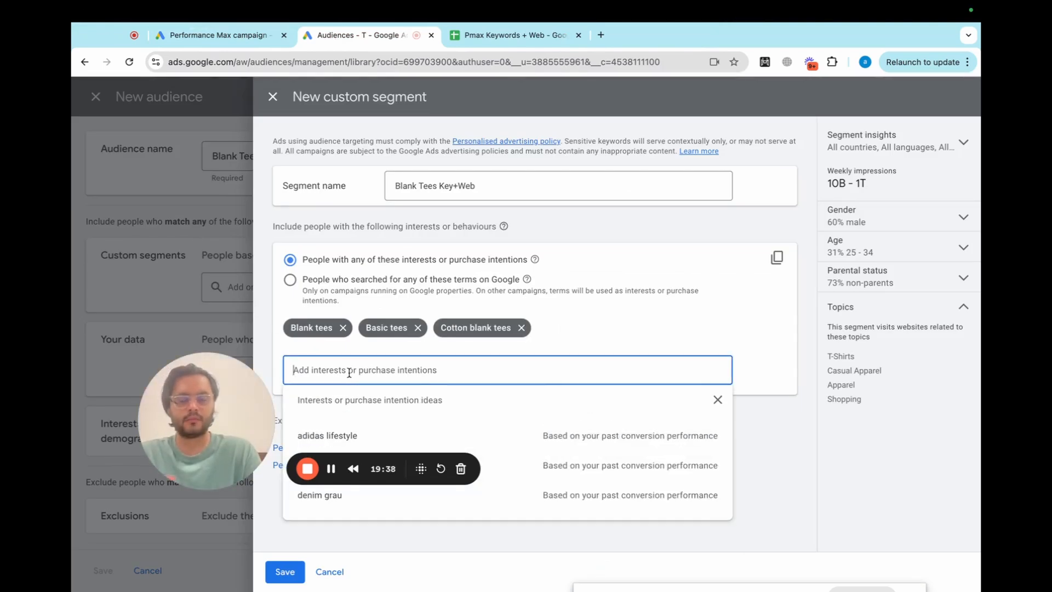
pyautogui.click(614, 332)
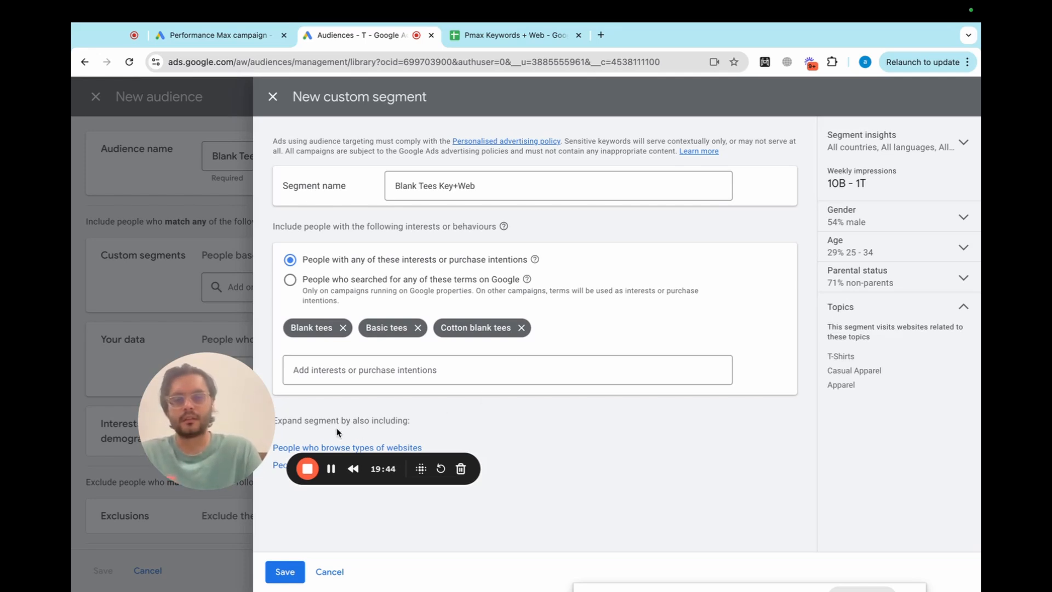
# Expand the custom segment with people who browse types of websites, and add gildan.com from the Pmax Keywords + Web sheet
pyautogui.moveTo(195, 428)
pyautogui.moveTo(195, 427); pyautogui.dragTo(767, 366)
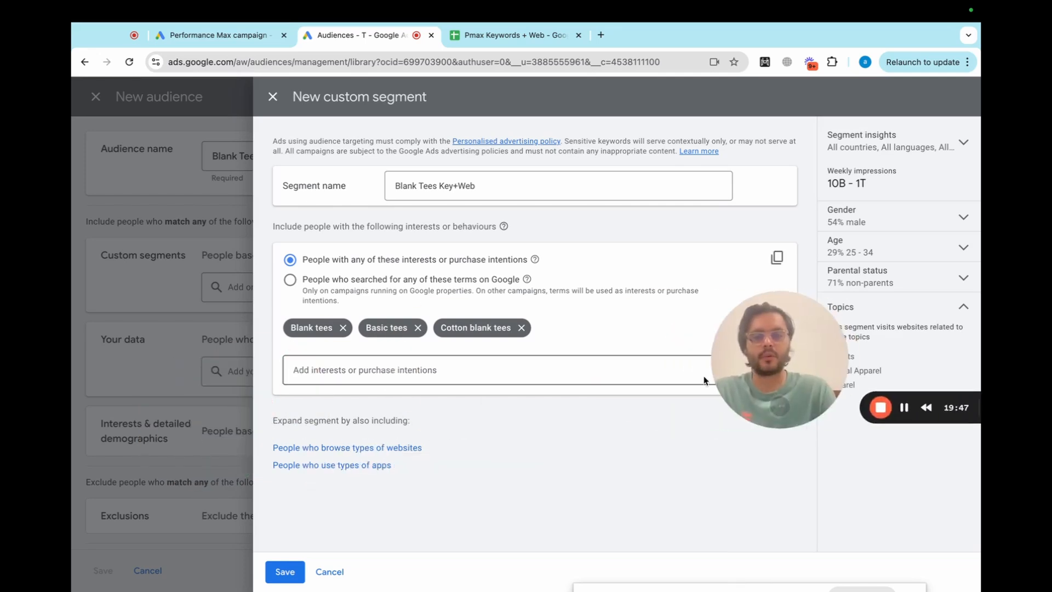
pyautogui.click(353, 447)
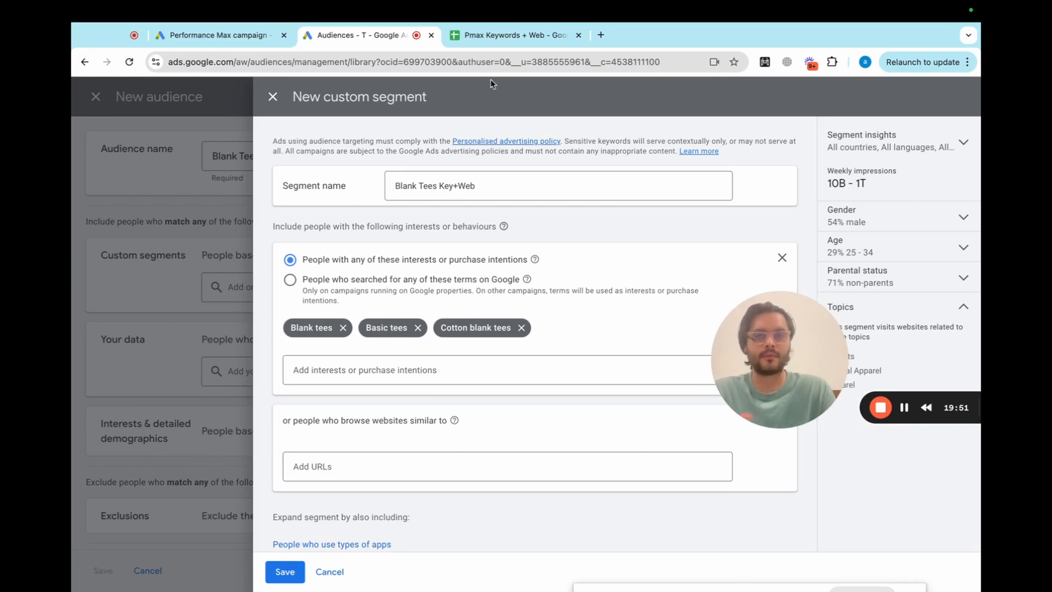
pyautogui.click(495, 35)
pyautogui.click(335, 212)
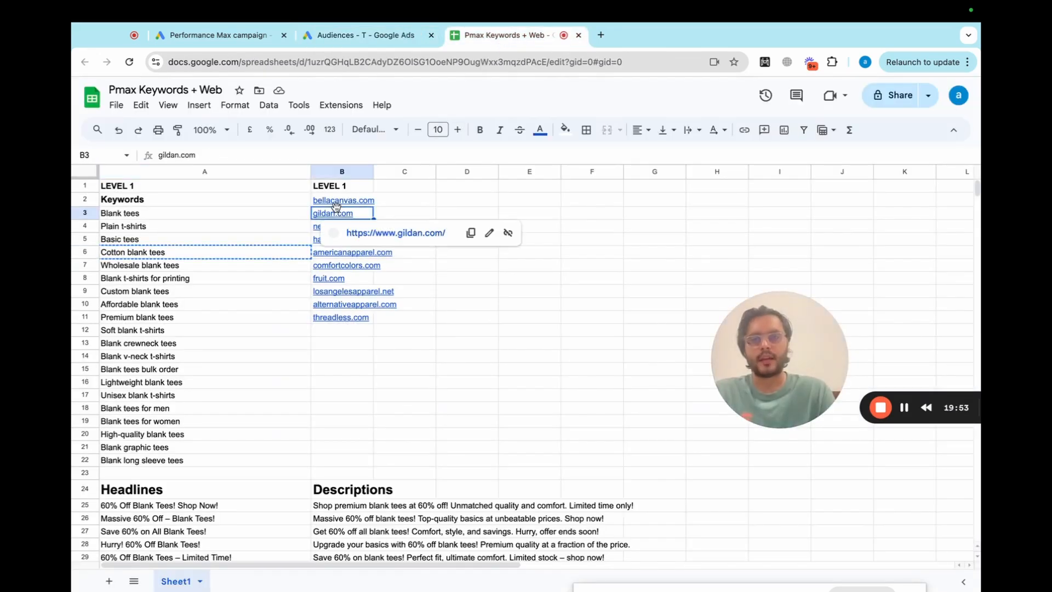
pyautogui.press('Up')
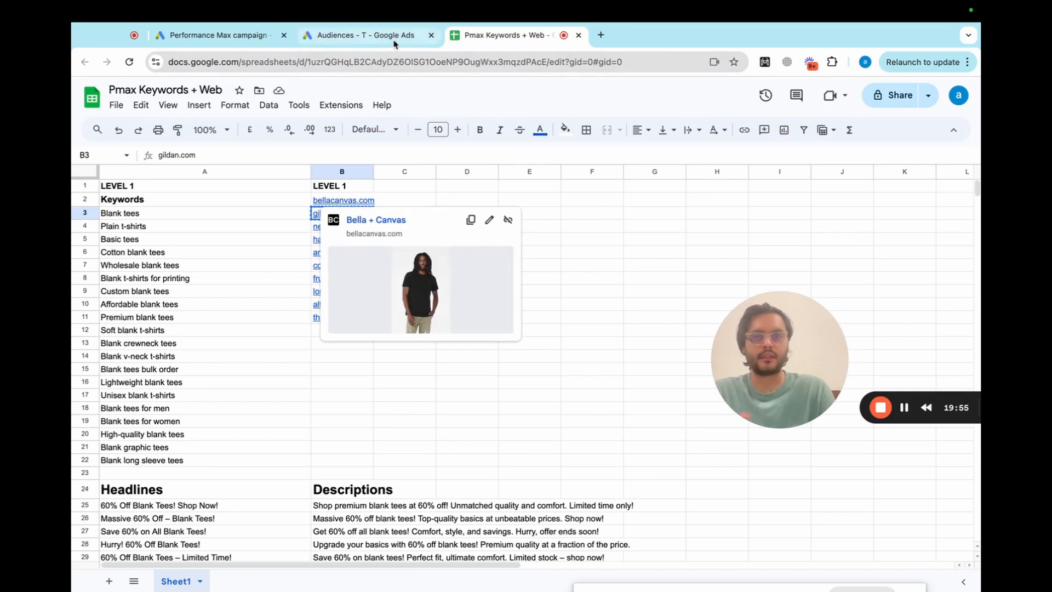
pyautogui.click(362, 34)
pyautogui.click(378, 465)
pyautogui.hotkey('ctrl', 'v')
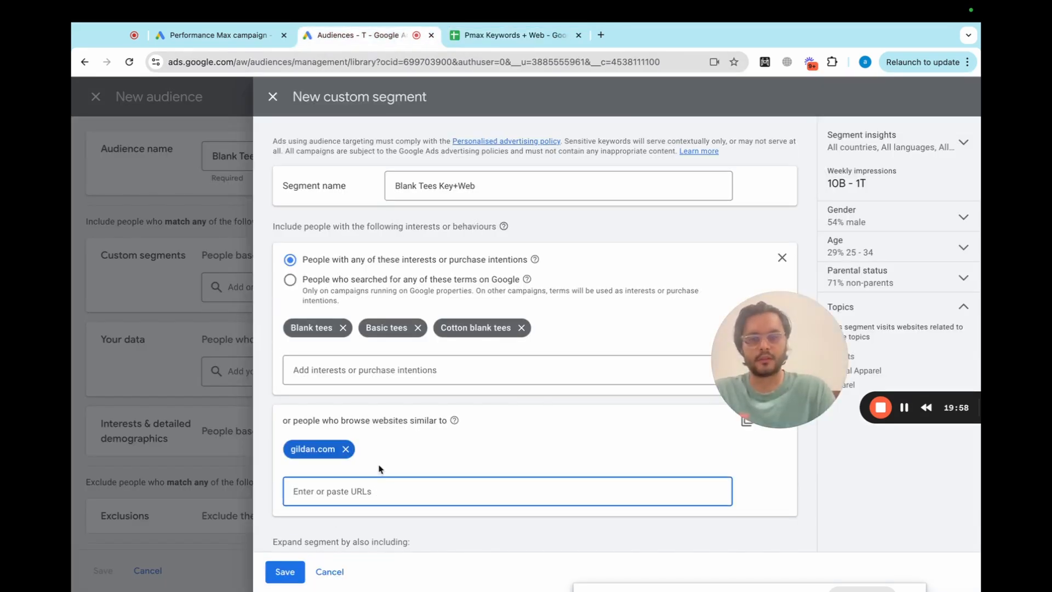
# Copy comfortcolors.com from the Pmax Keywords + Web sheet into the custom segment's similar websites
pyautogui.click(502, 35)
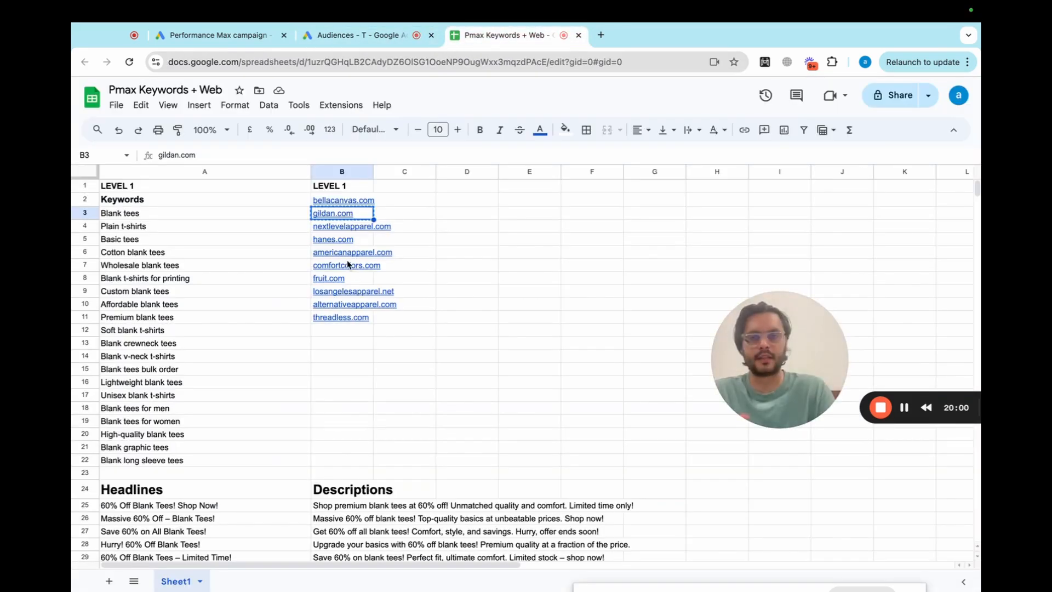
pyautogui.click(347, 265)
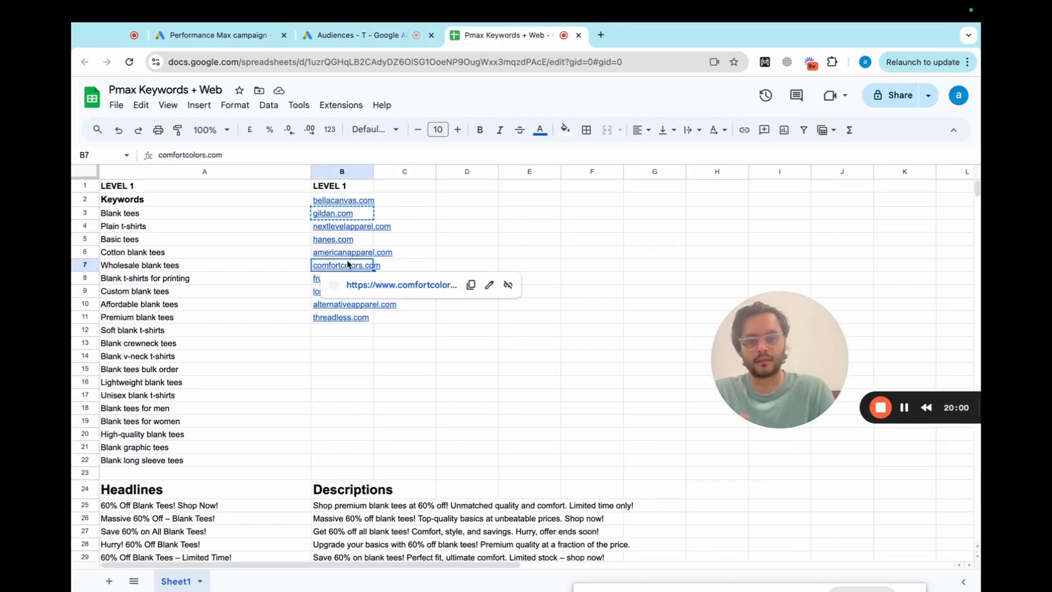
pyautogui.click(375, 35)
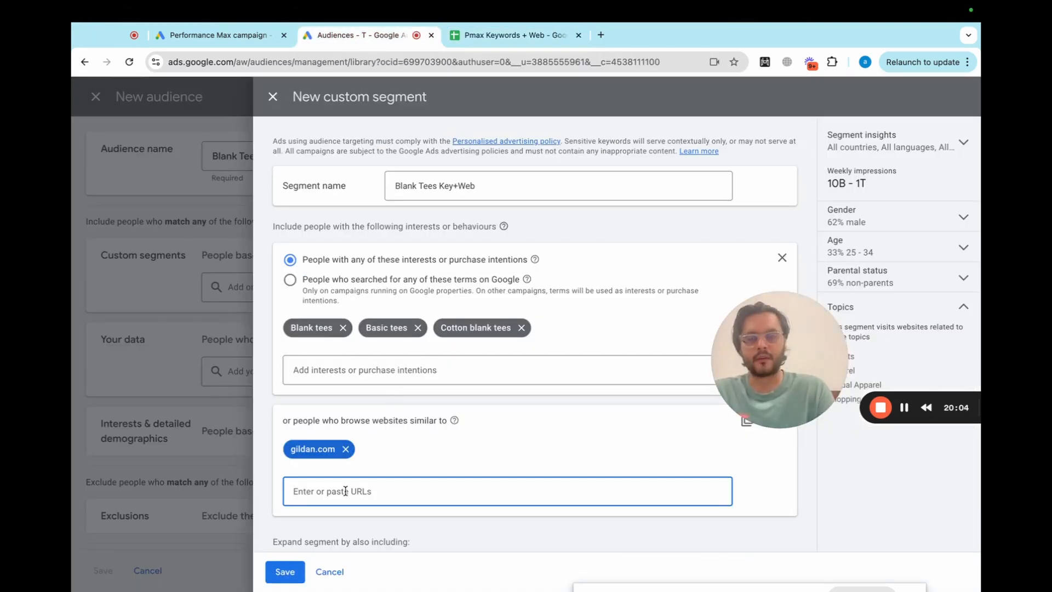
pyautogui.hotkey('ctrl', 'v')
# Copy alternativeapparel.com from the Pmax Keywords + Web sheet into the custom segment's similar websites
pyautogui.click(509, 35)
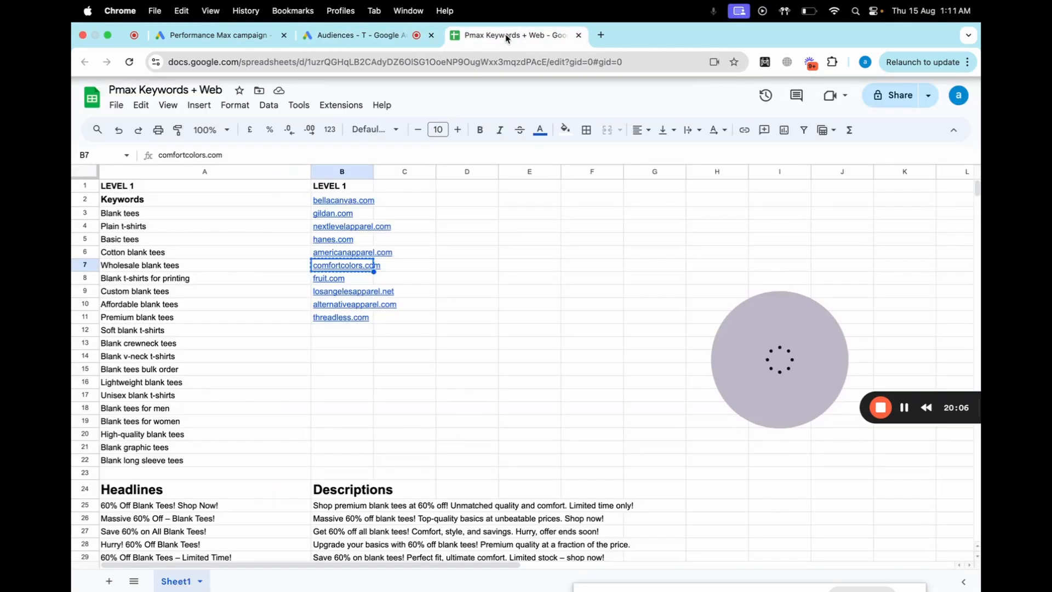
pyautogui.click(342, 305)
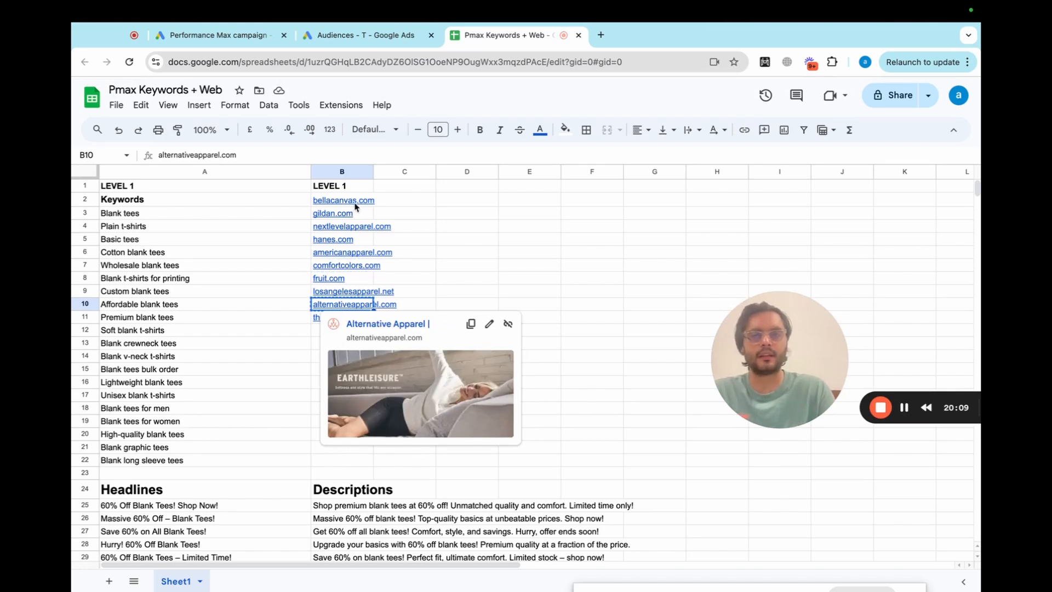
pyautogui.hotkey('ctrl', 'c')
pyautogui.click(387, 39)
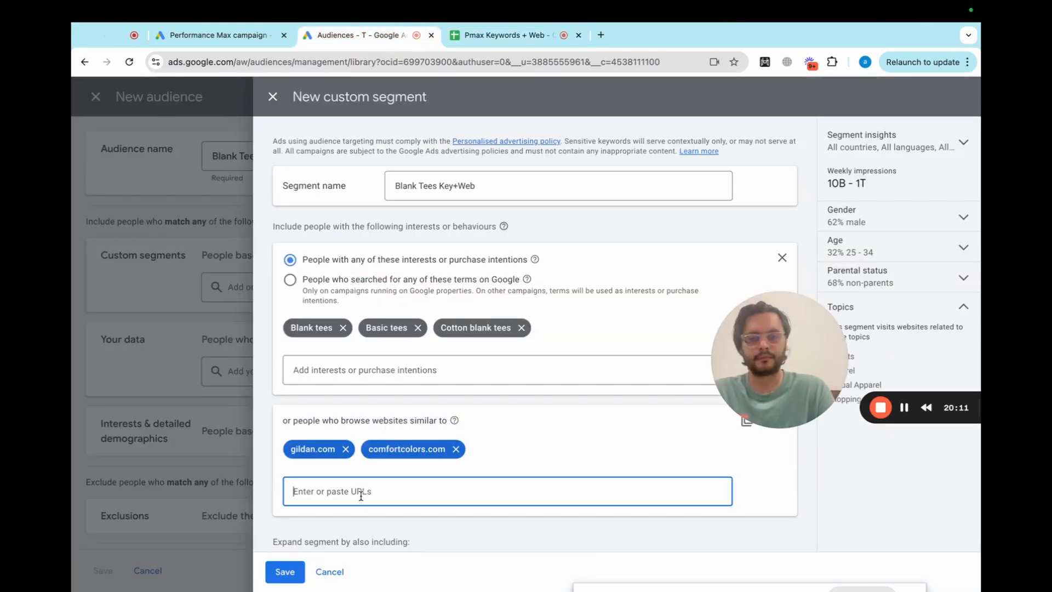
pyautogui.hotkey('ctrl', 'v')
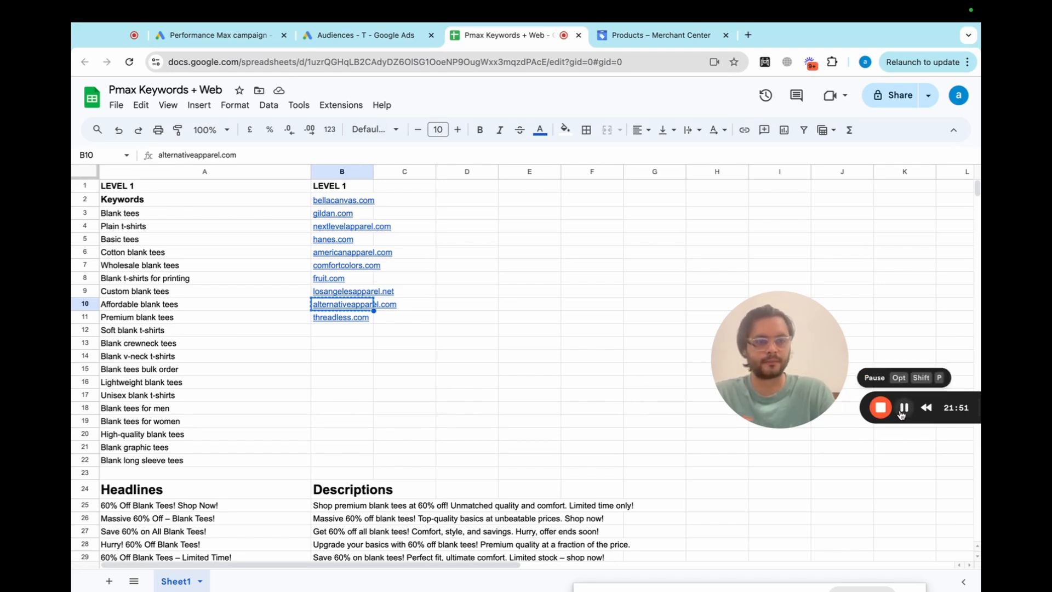
# Switch to Merchant Center and examine the Competitors report in the product analytics for domains with similar and highest visibility
pyautogui.hotkey('ctrl', 'Tab')
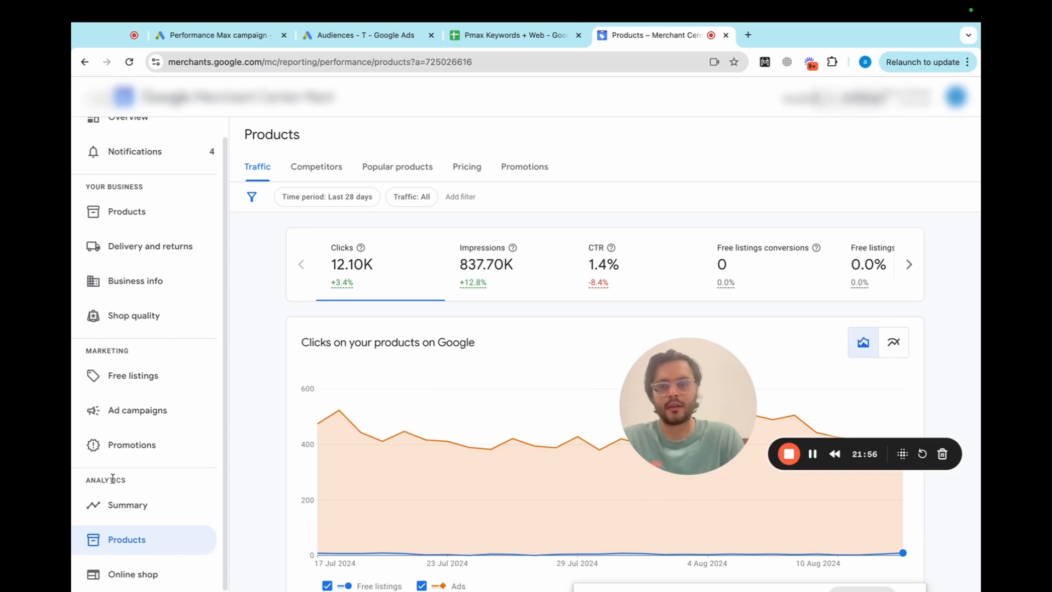
pyautogui.click(128, 541)
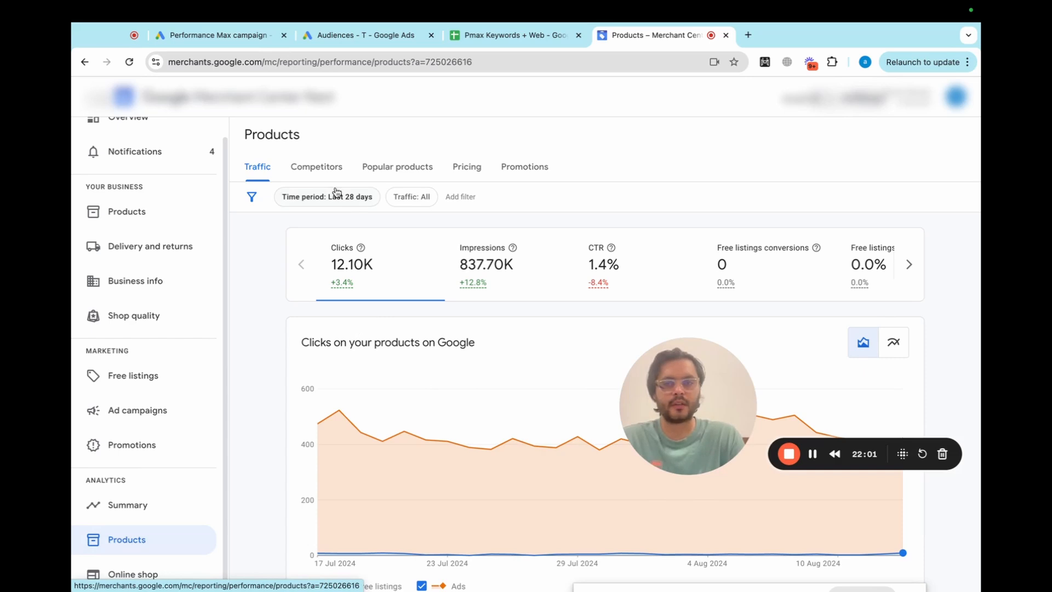
pyautogui.click(324, 170)
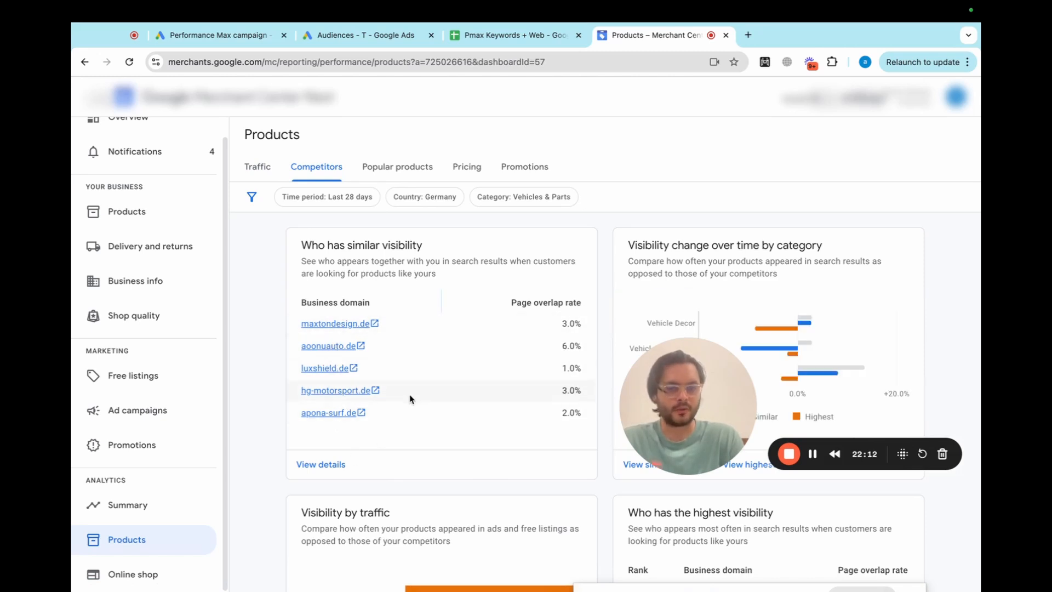
pyautogui.scroll(-4, 410, 408)
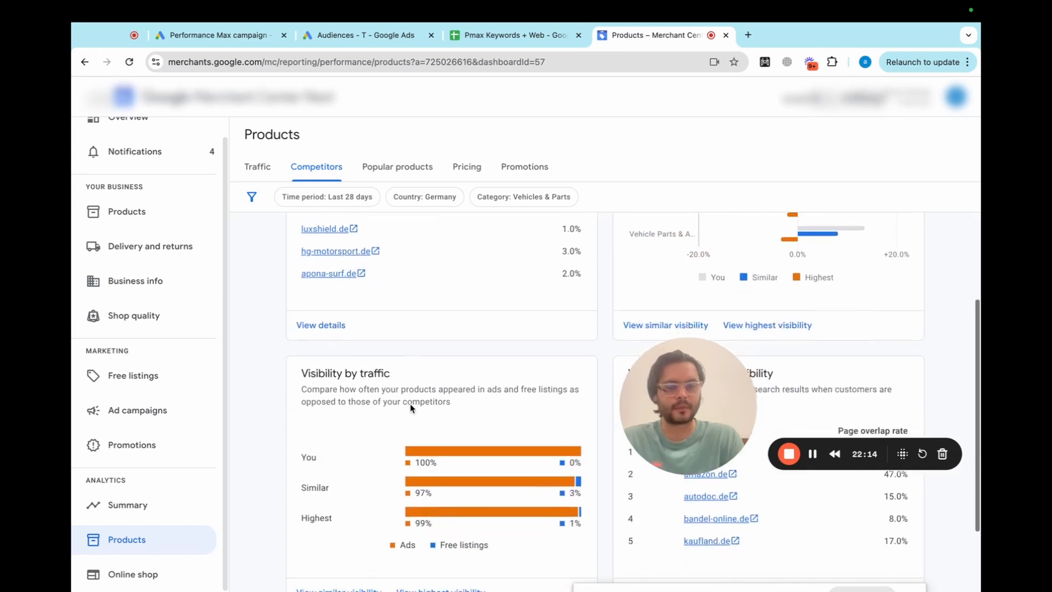
pyautogui.hscroll(-5, 411, 408)
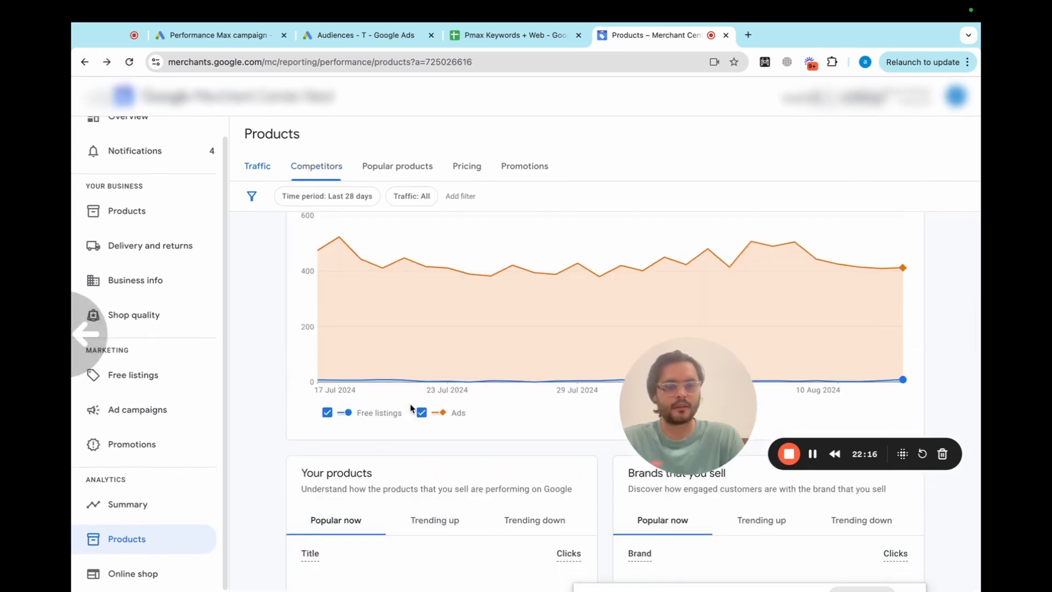
pyautogui.scroll(-3, 539, 474)
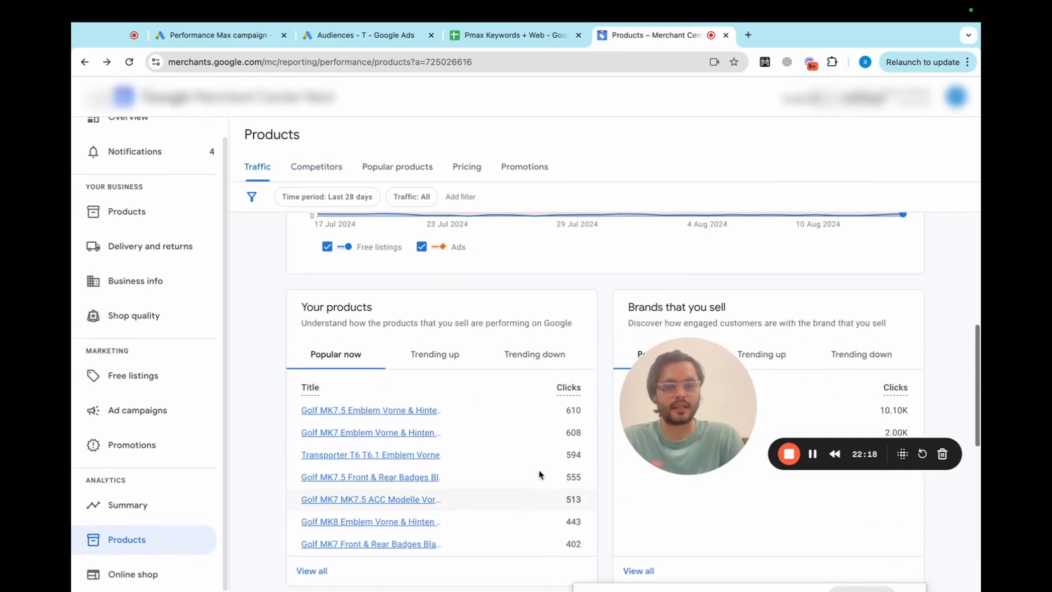
pyautogui.scroll(2, 452, 431)
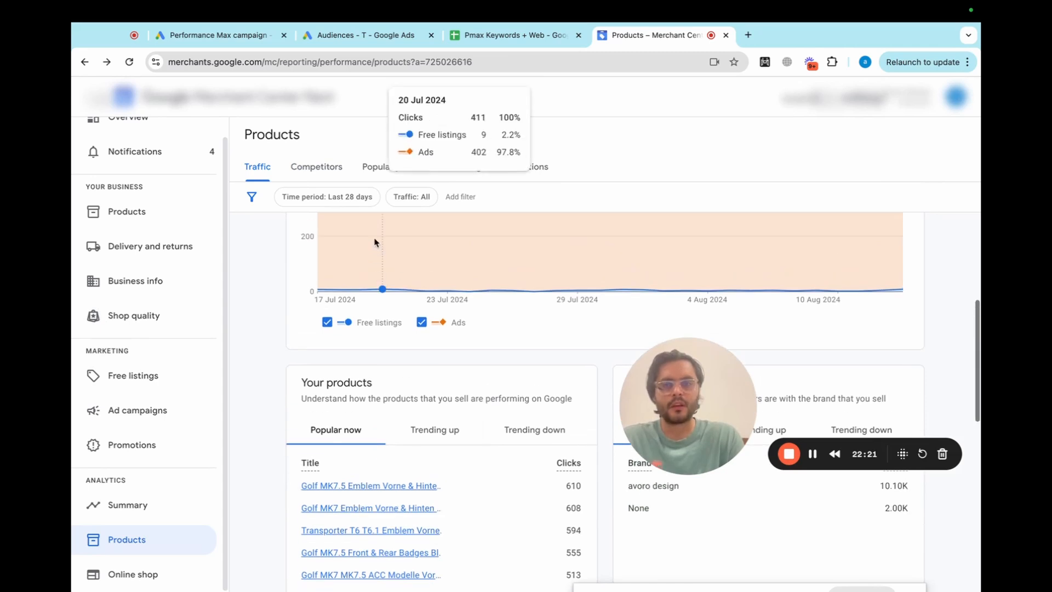
pyautogui.click(316, 169)
pyautogui.scroll(2, 584, 328)
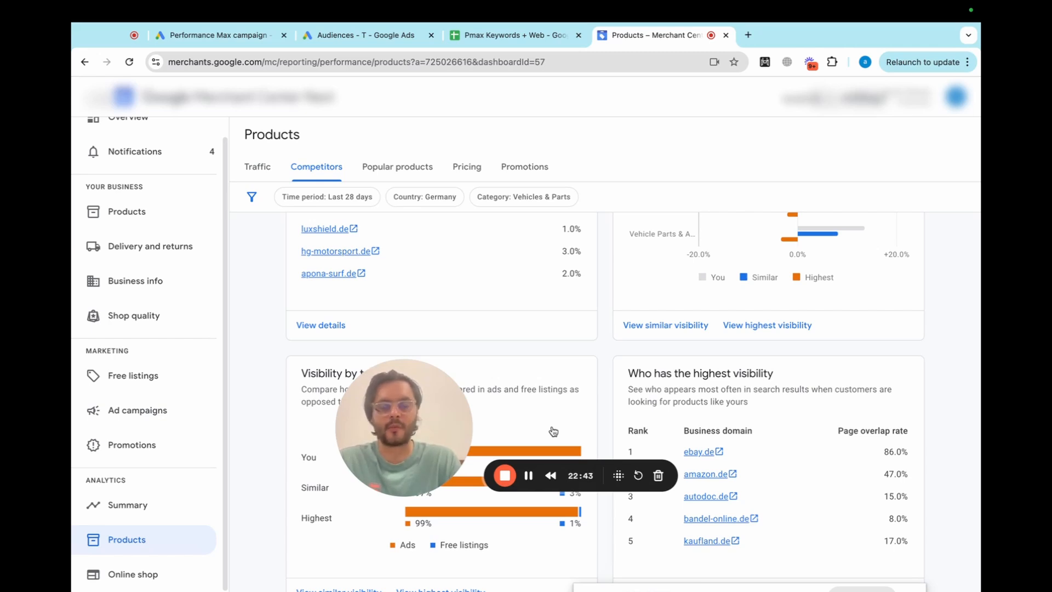
# Return to the new custom segment in Google Ads and save it to the audience
pyautogui.click(529, 476)
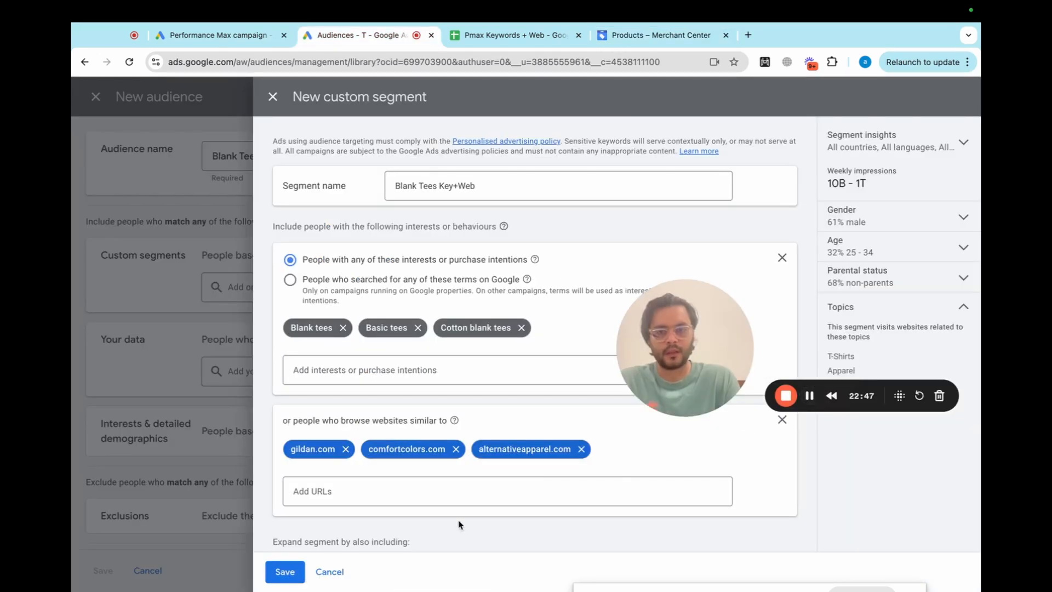
pyautogui.scroll(-2, 459, 524)
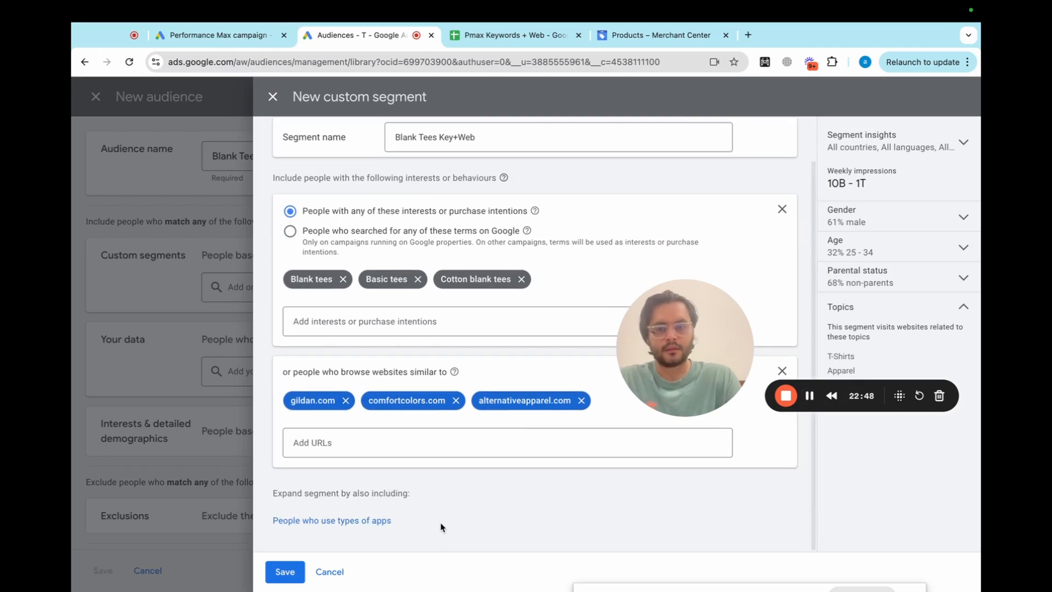
pyautogui.click(284, 571)
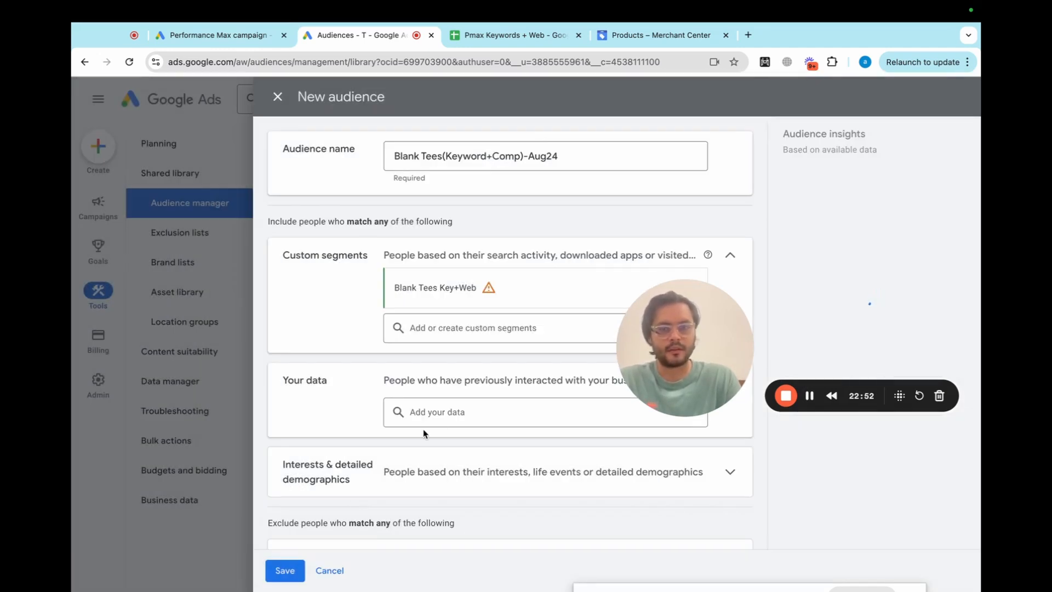
# Review the suggested in-market and affinity segments for the audience's interests and detailed demographics without selecting any
pyautogui.scroll(-1, 446, 481)
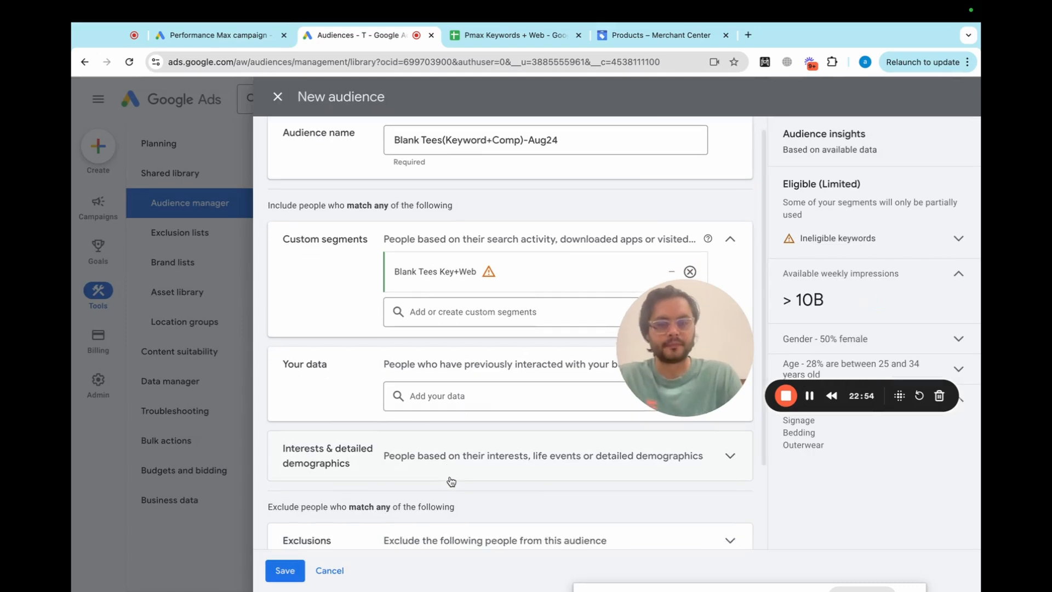
pyautogui.click(436, 448)
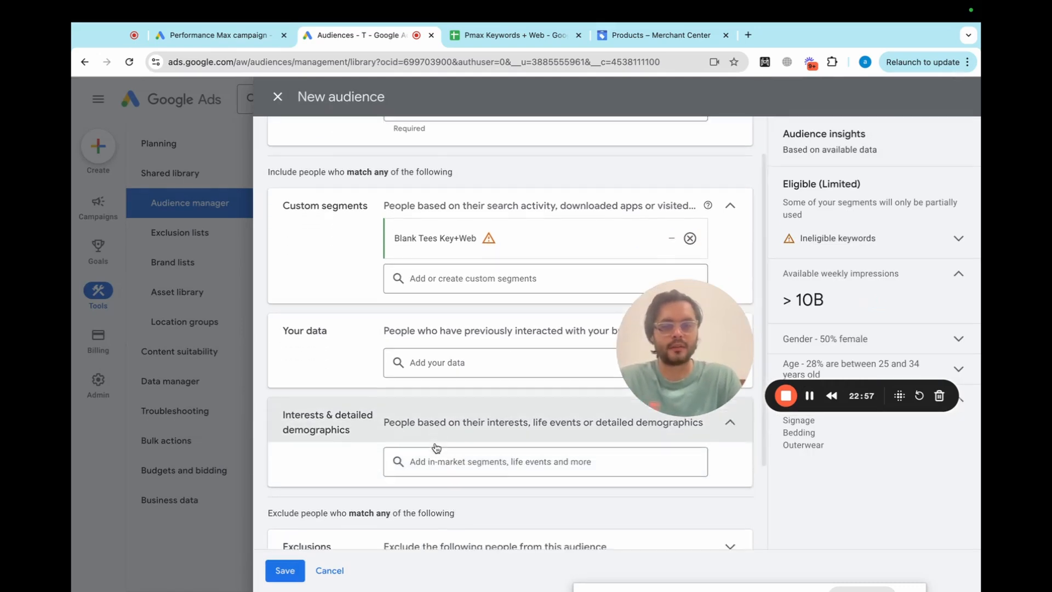
pyautogui.scroll(-3, 435, 411)
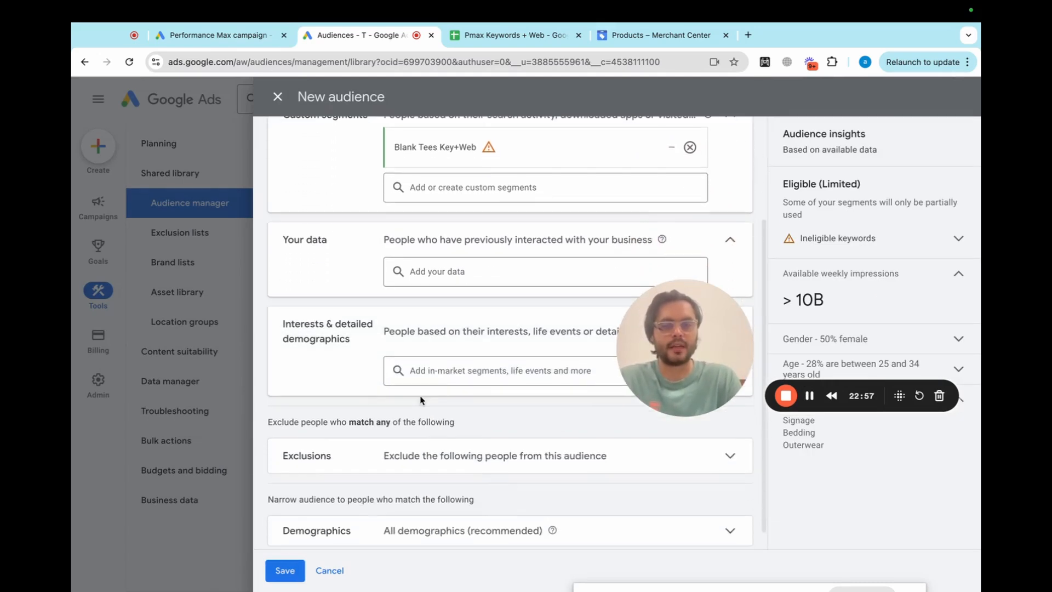
pyautogui.click(435, 372)
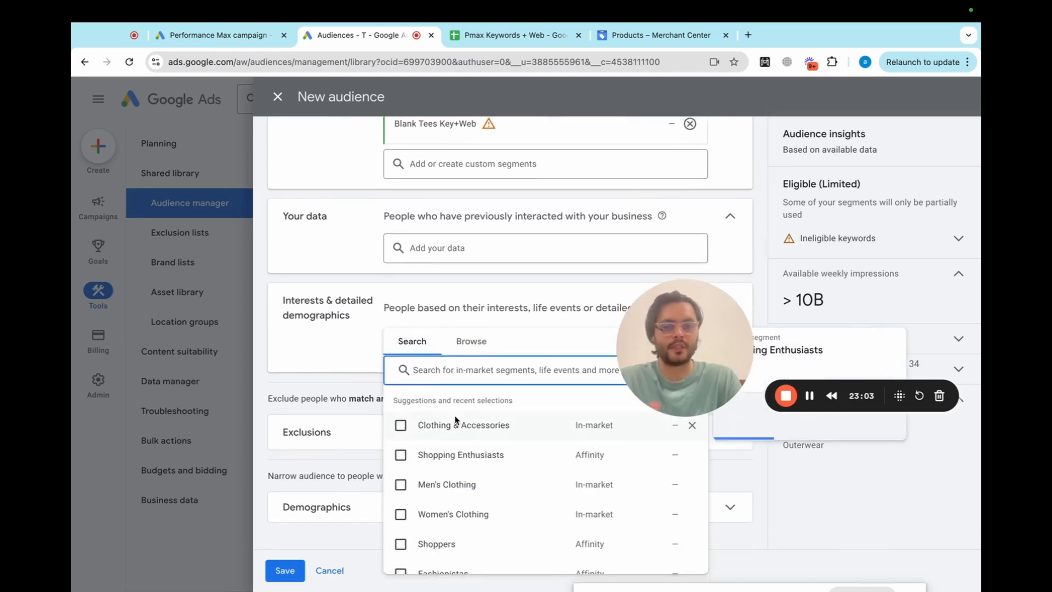
pyautogui.click(357, 347)
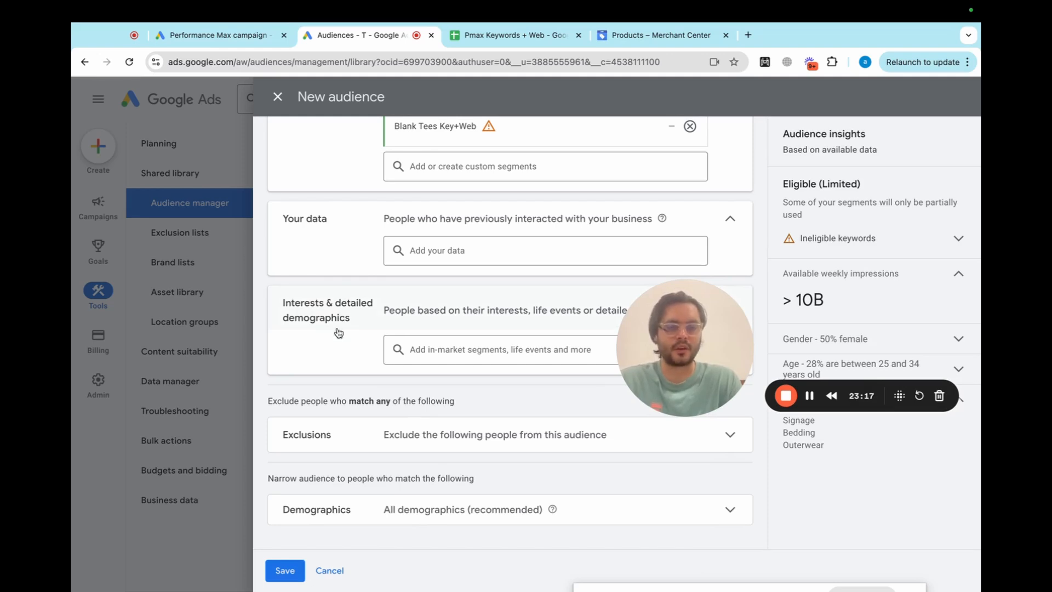
# Browse the remarketing list categories available for the audience's exclusions without excluding any
pyautogui.click(351, 448)
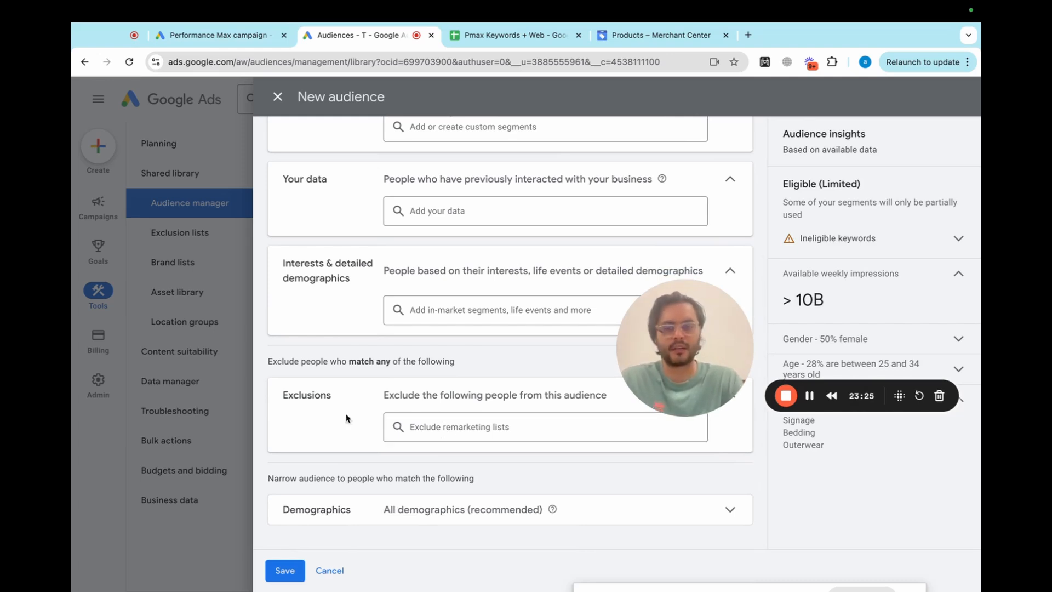
pyautogui.click(440, 427)
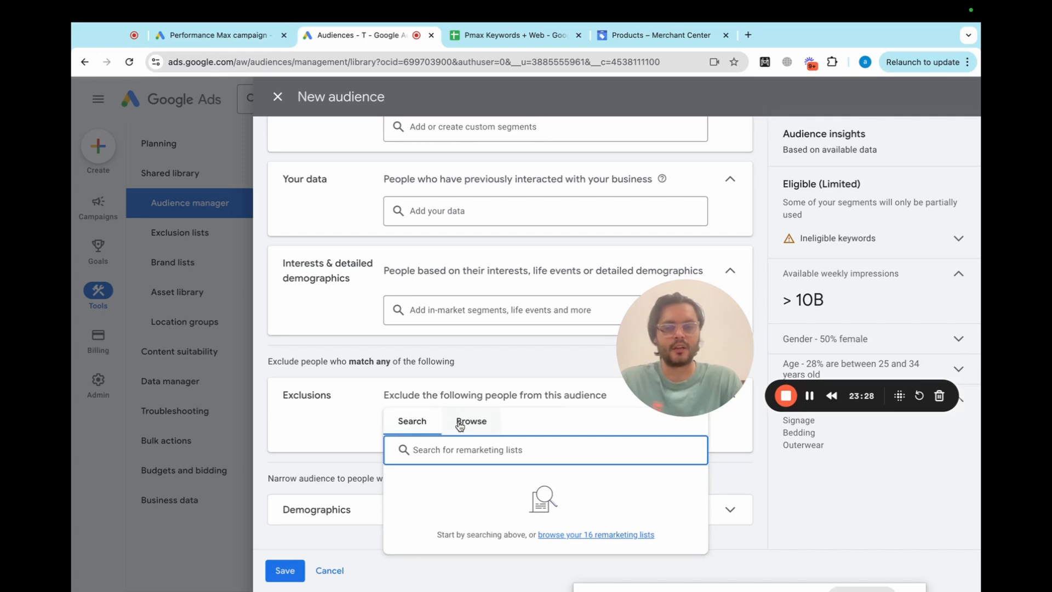
pyautogui.click(457, 425)
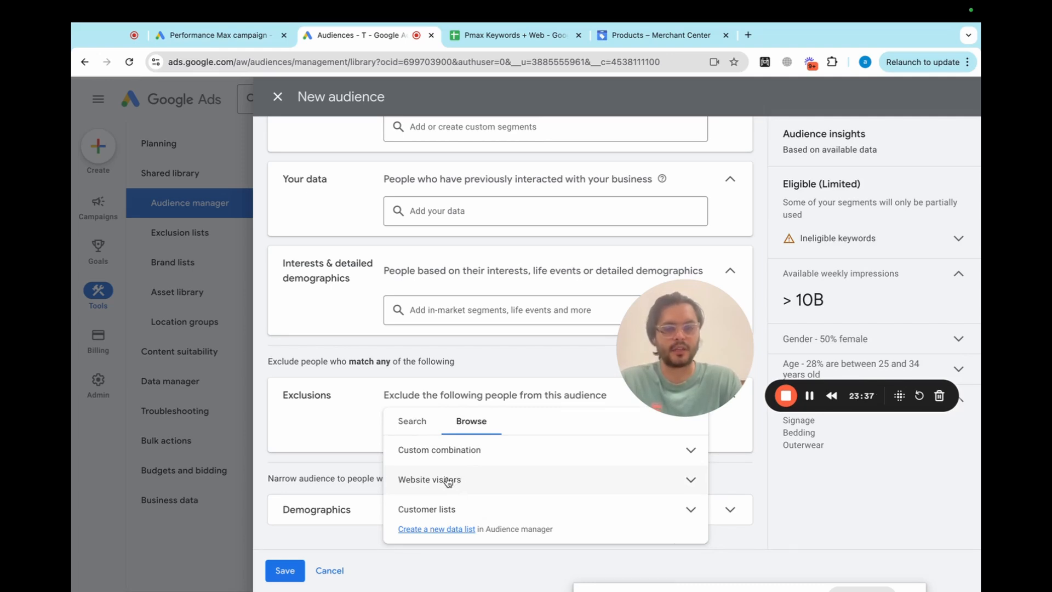
pyautogui.click(347, 431)
# Narrow the audience's age range to 18 to 44 and expand the additional demographics
pyautogui.click(344, 510)
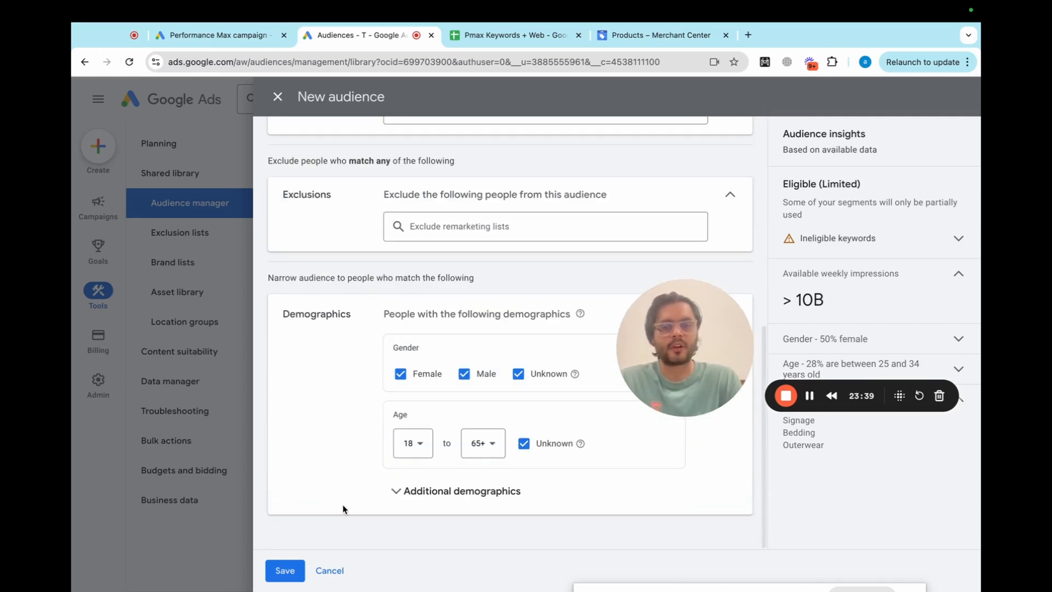
pyautogui.click(490, 441)
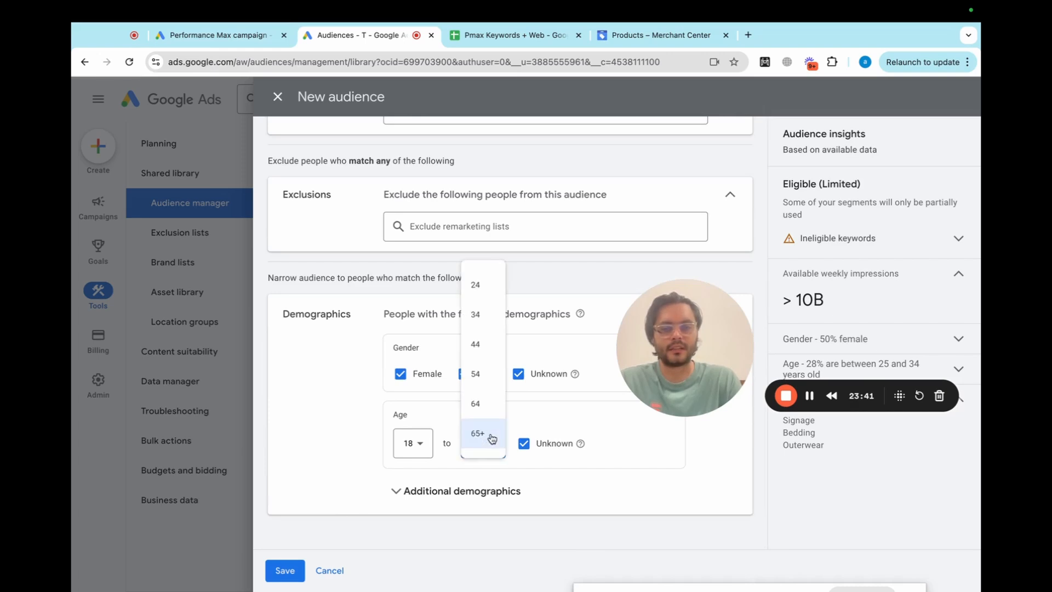
pyautogui.click(476, 355)
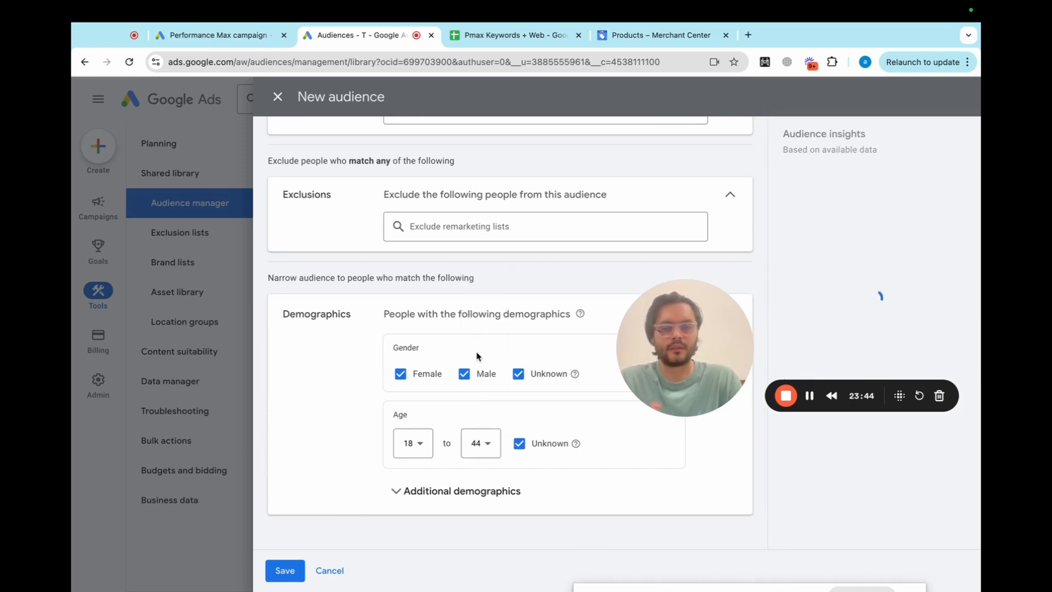
pyautogui.click(415, 493)
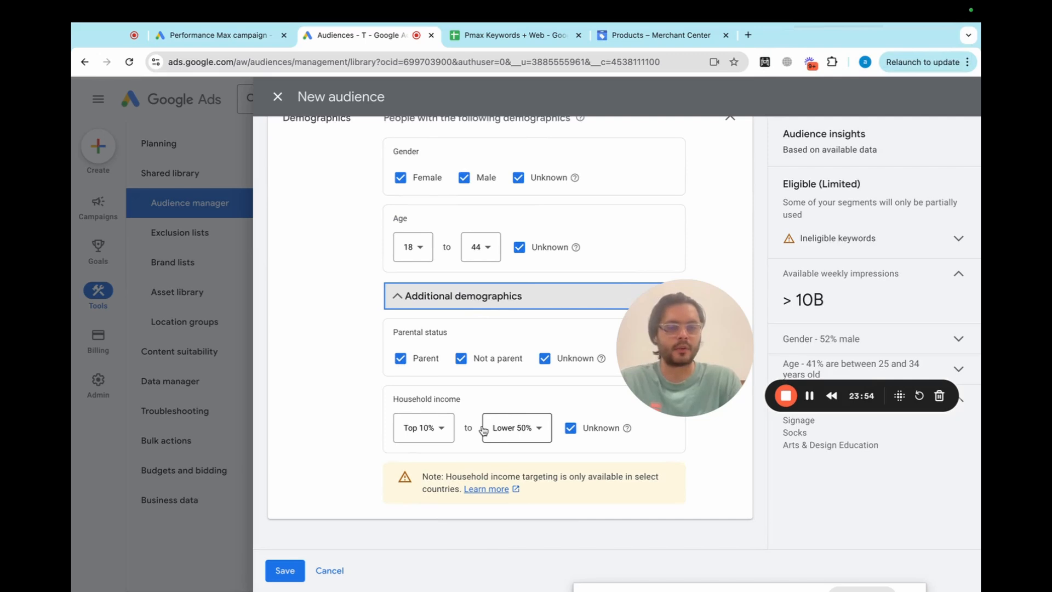
# Save the new audience and continue from the asset group with the Blank Tees(Keyword+Comp)-Aug24 audience signal to the campaign budget
pyautogui.click(285, 570)
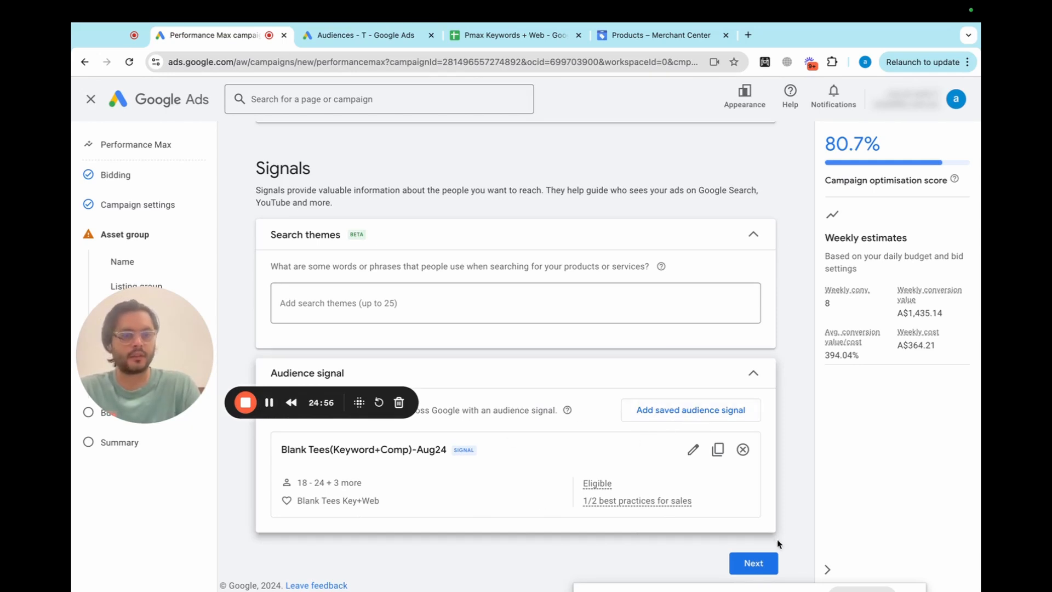
pyautogui.click(757, 565)
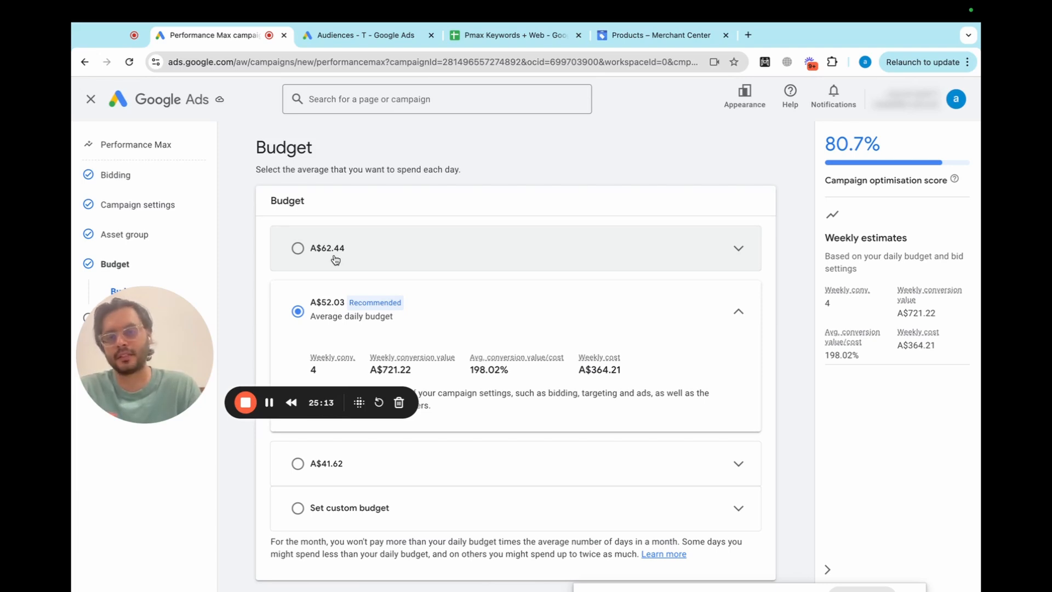
# Set a custom average daily budget of A$60 for the campaign and continue to the campaign summary
pyautogui.click(335, 259)
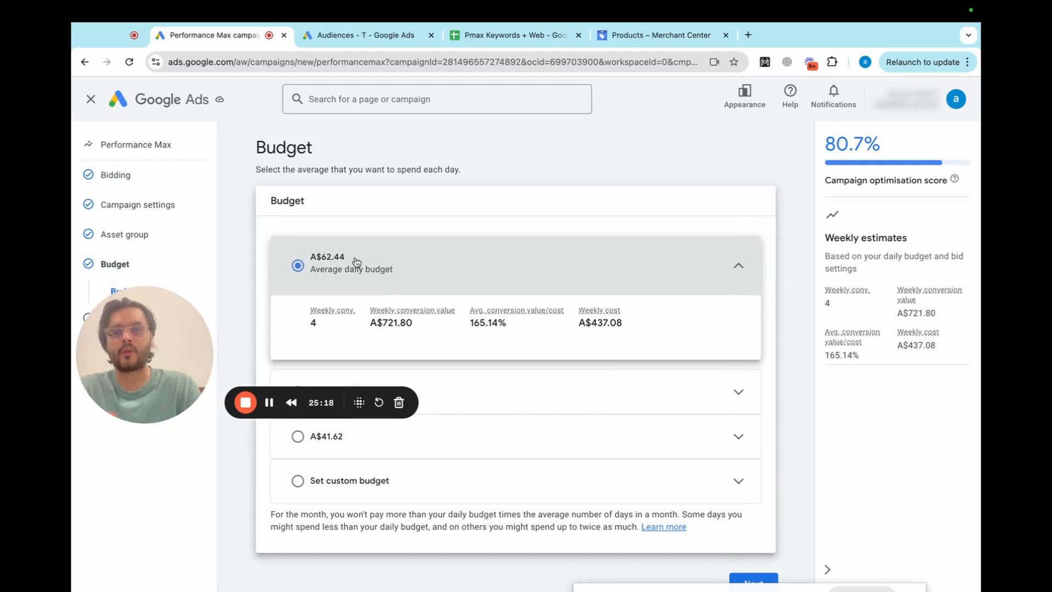
pyautogui.scroll(-1, 382, 323)
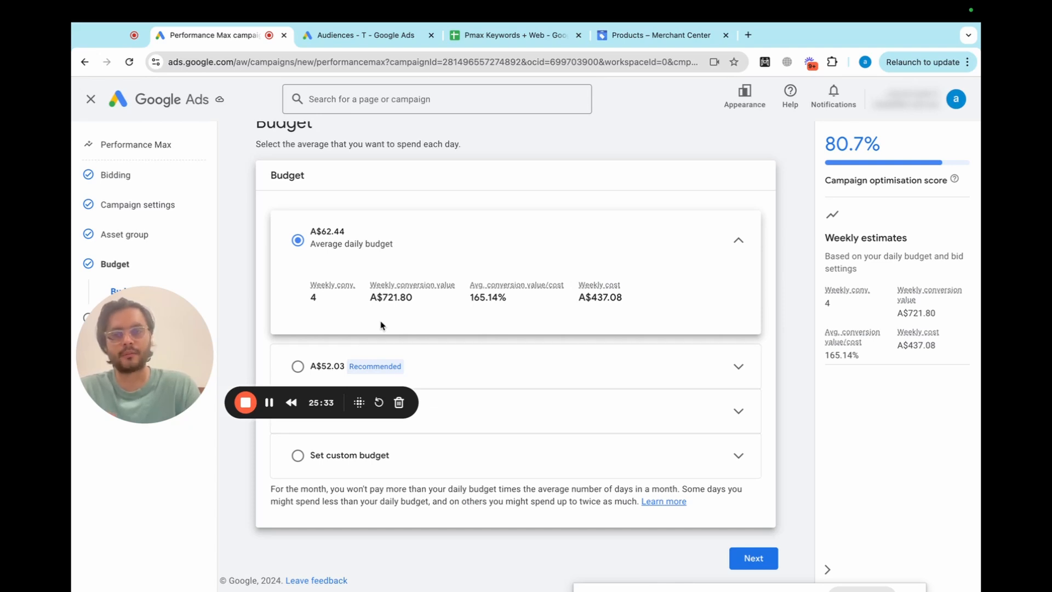
pyautogui.click(301, 467)
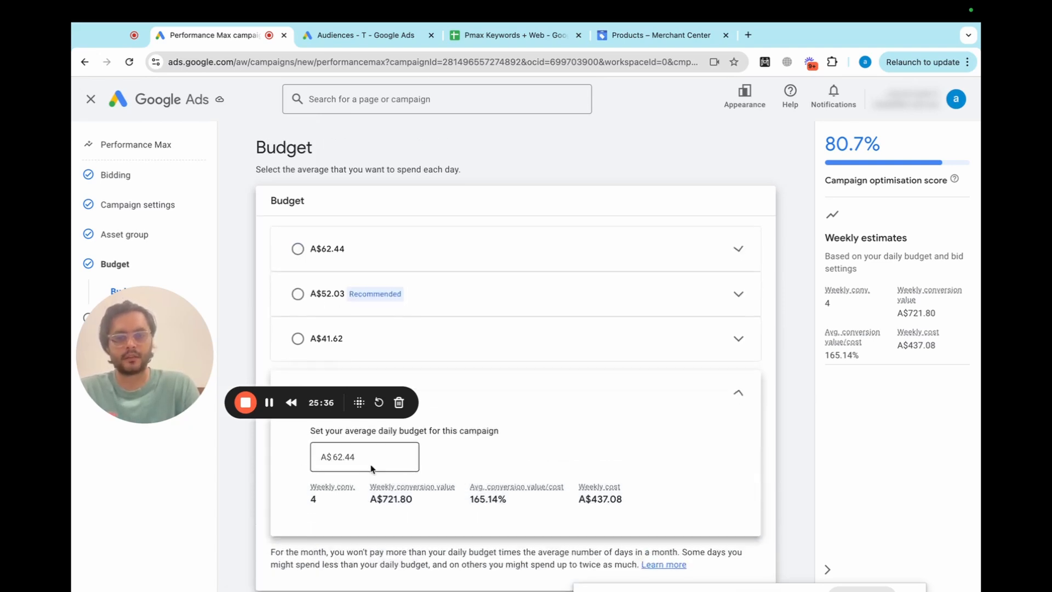
pyautogui.click(366, 457)
pyautogui.write('60')
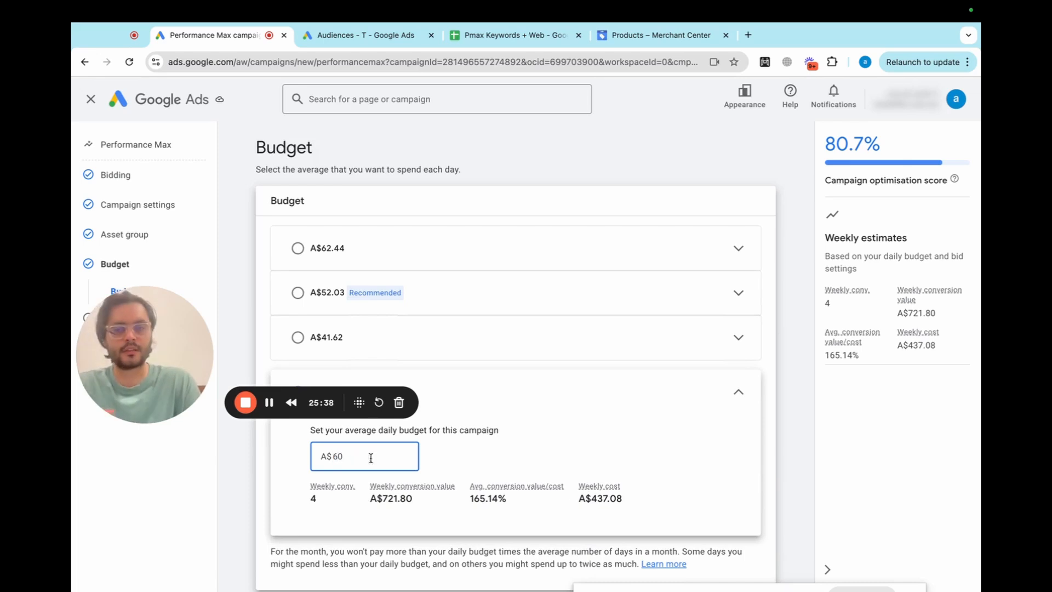
pyautogui.scroll(-1, 700, 482)
pyautogui.scroll(-3, 700, 482)
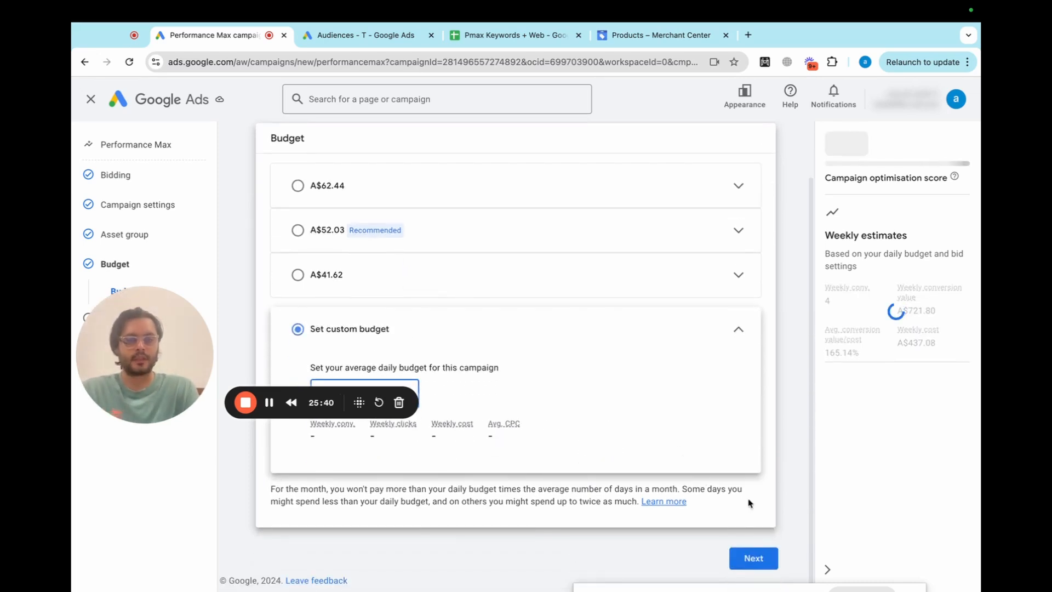
pyautogui.click(753, 556)
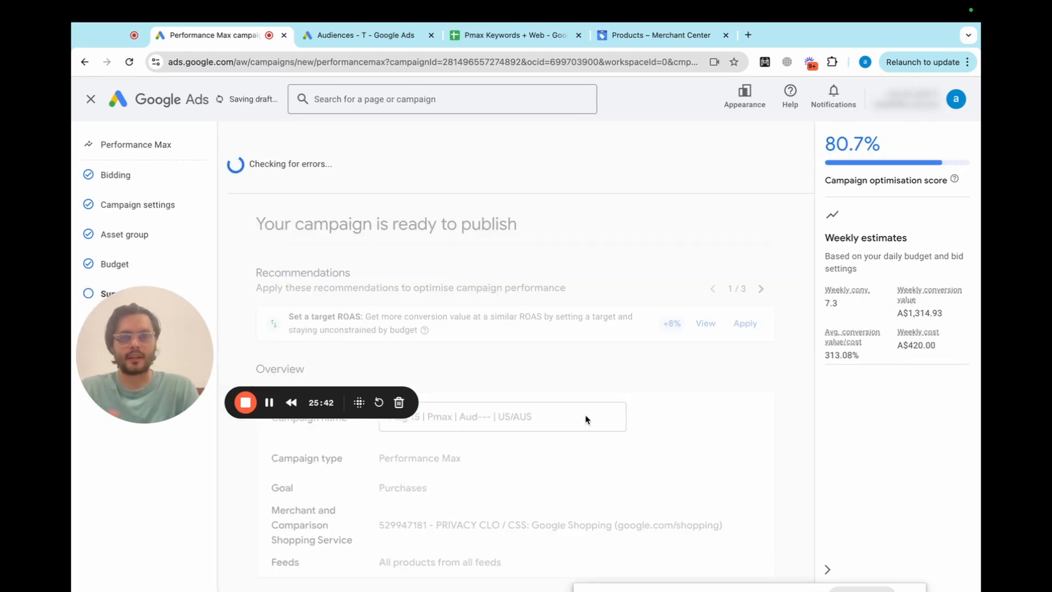